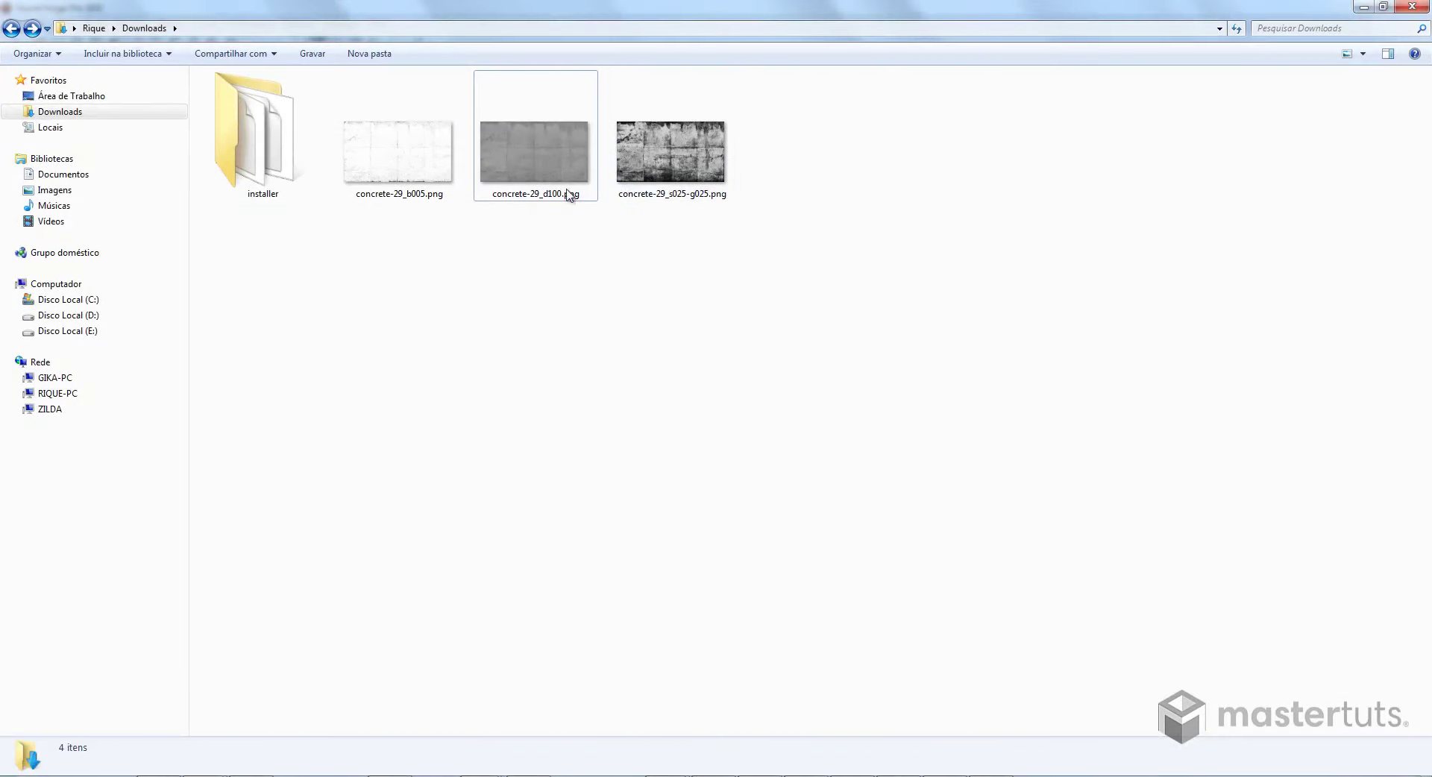
Select concrete-29_d100.png in Downloads to show its 6600 x 3700, 35,3 MB details.
click(560, 156)
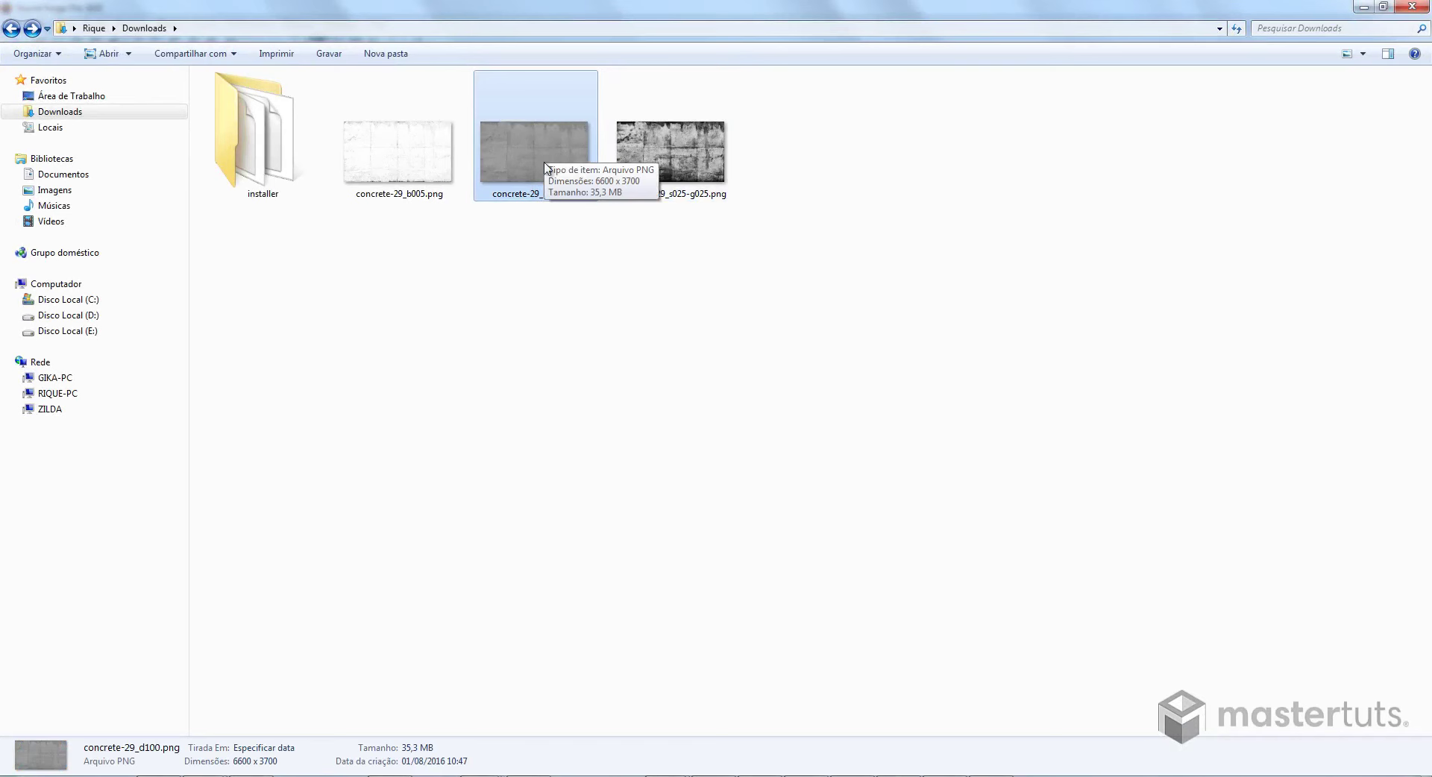
View concrete-29_d100.png at actual size in Photo Viewer, panning across it to the stained area.
double_click(542, 155)
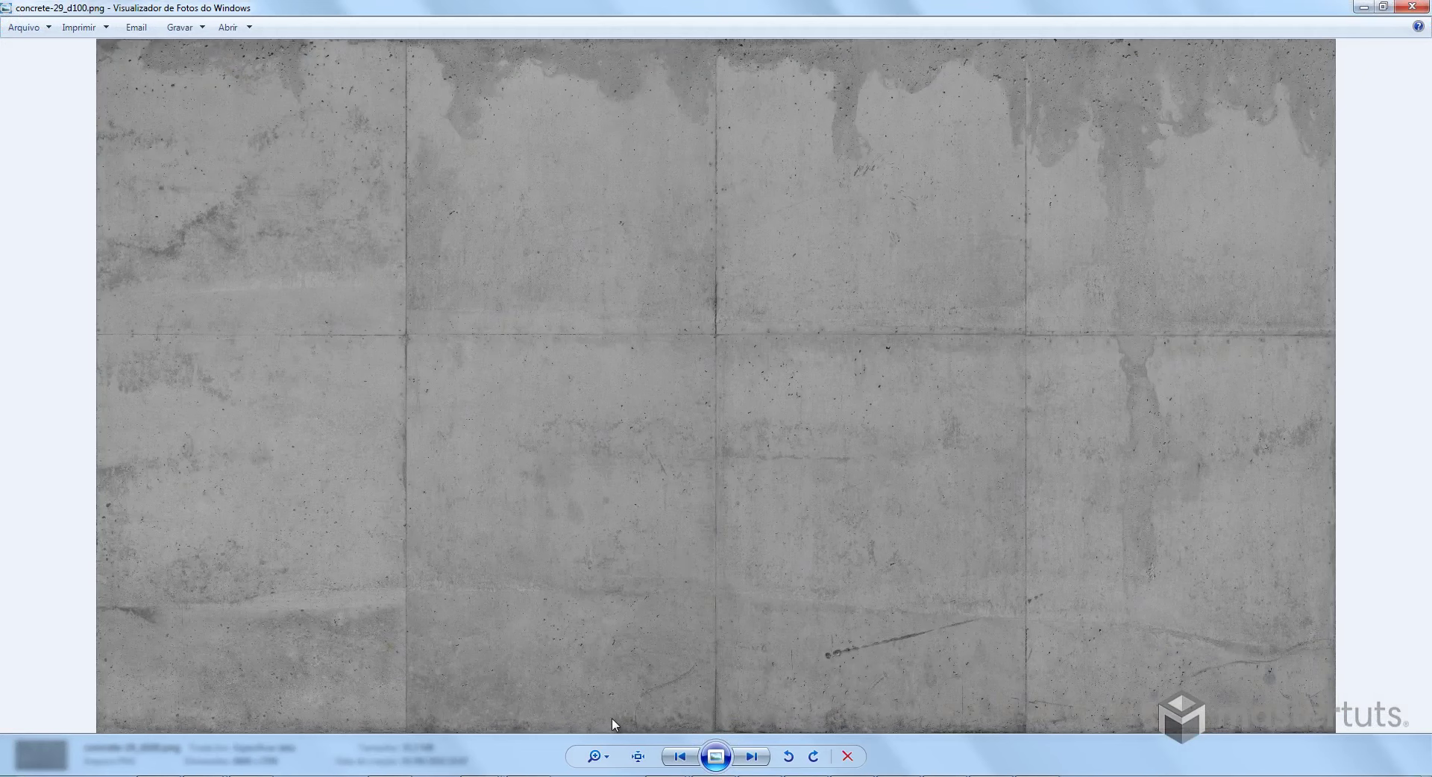
click(637, 756)
drag(652, 554, 796, 451)
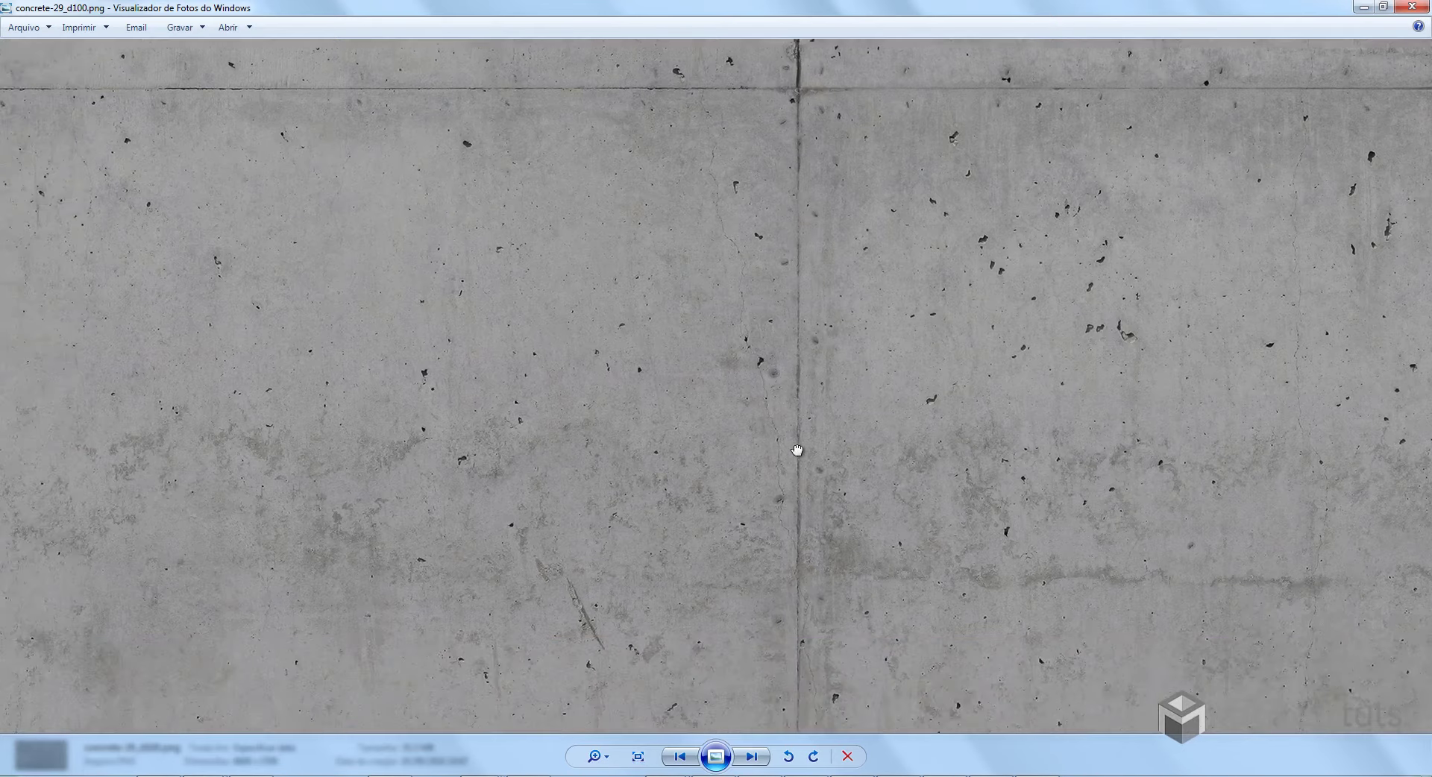
drag(559, 192, 643, 429)
drag(537, 44, 550, 202)
drag(540, 144, 607, 400)
mouse_move(612, 116)
mouse_down()
mouse_move(621, 176)
mouse_move(323, 355)
mouse_up()
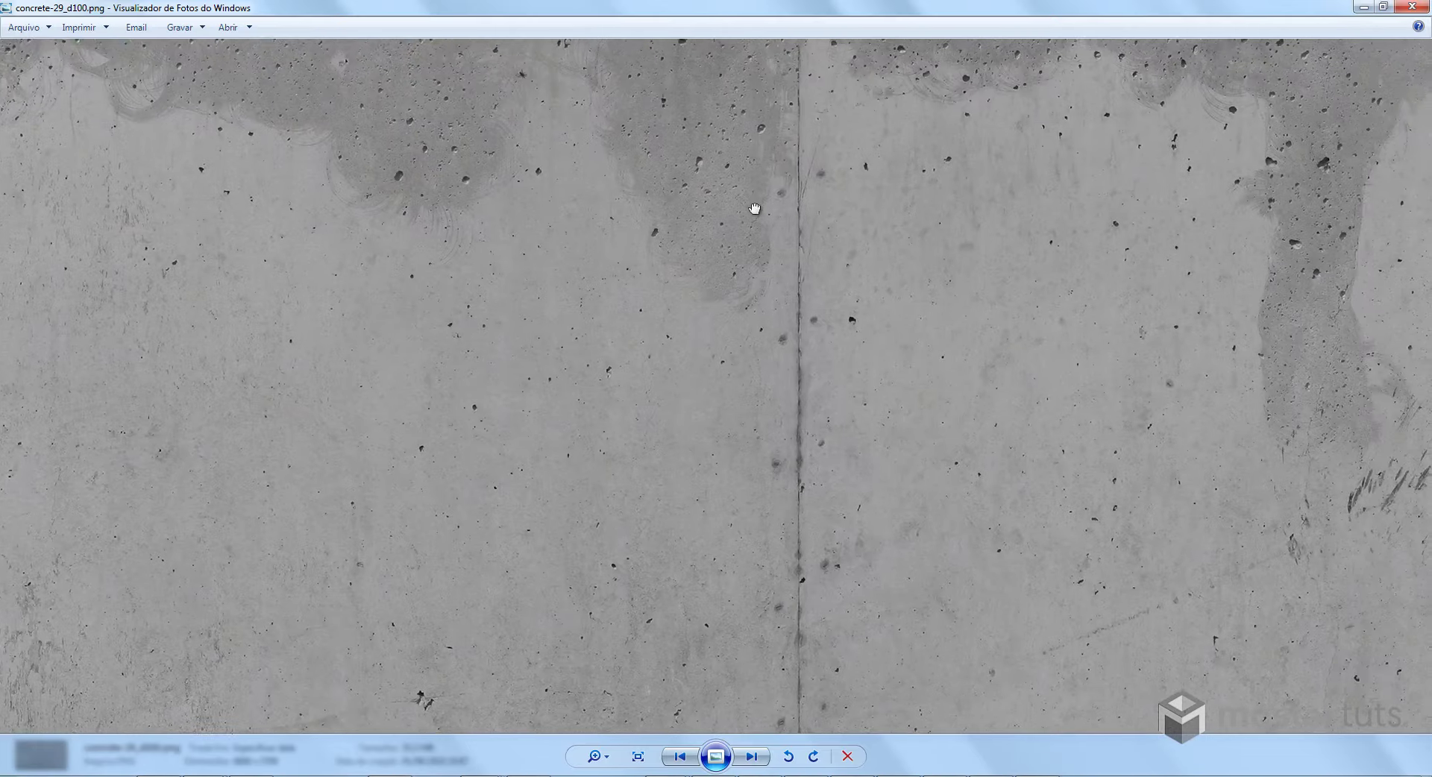
drag(754, 208, 502, 387)
drag(790, 298, 457, 279)
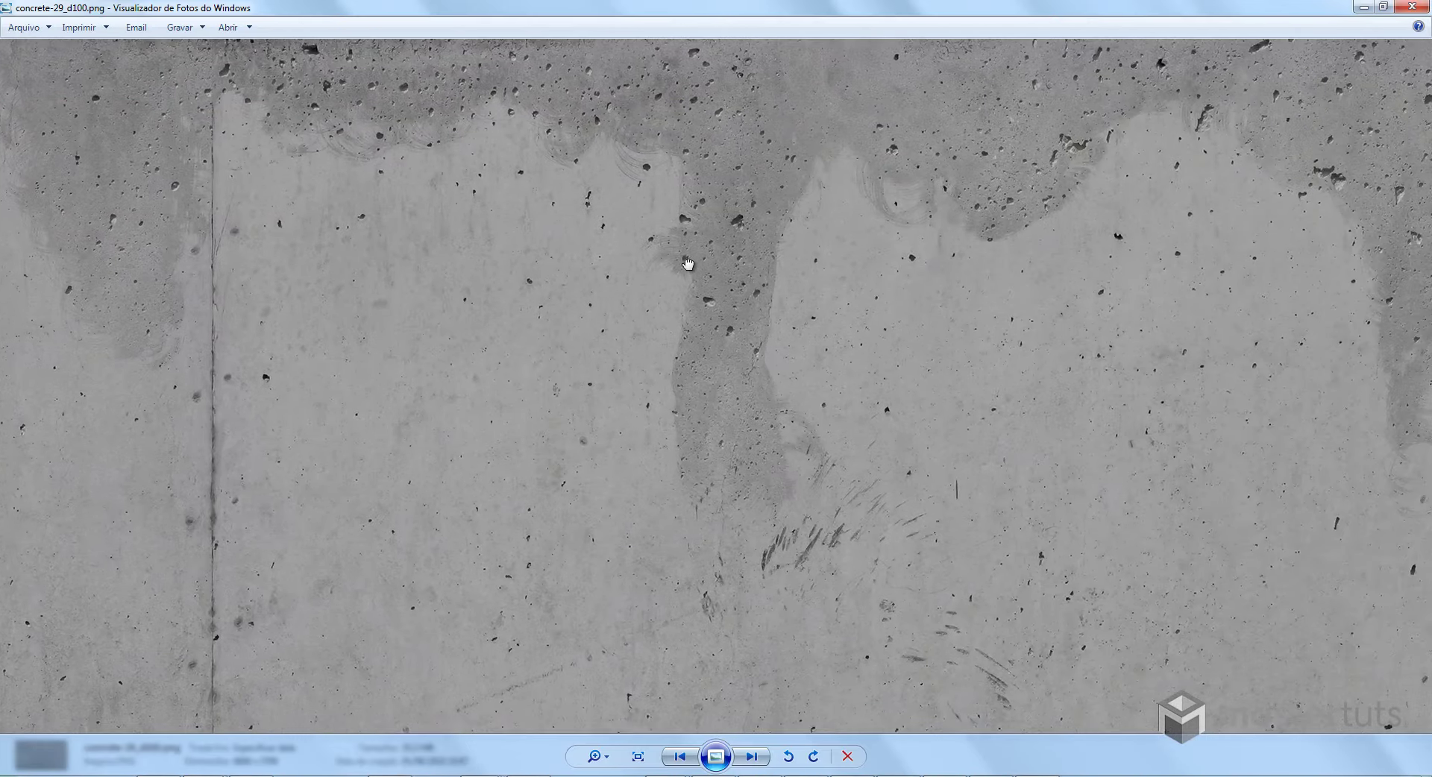
drag(681, 262, 665, 176)
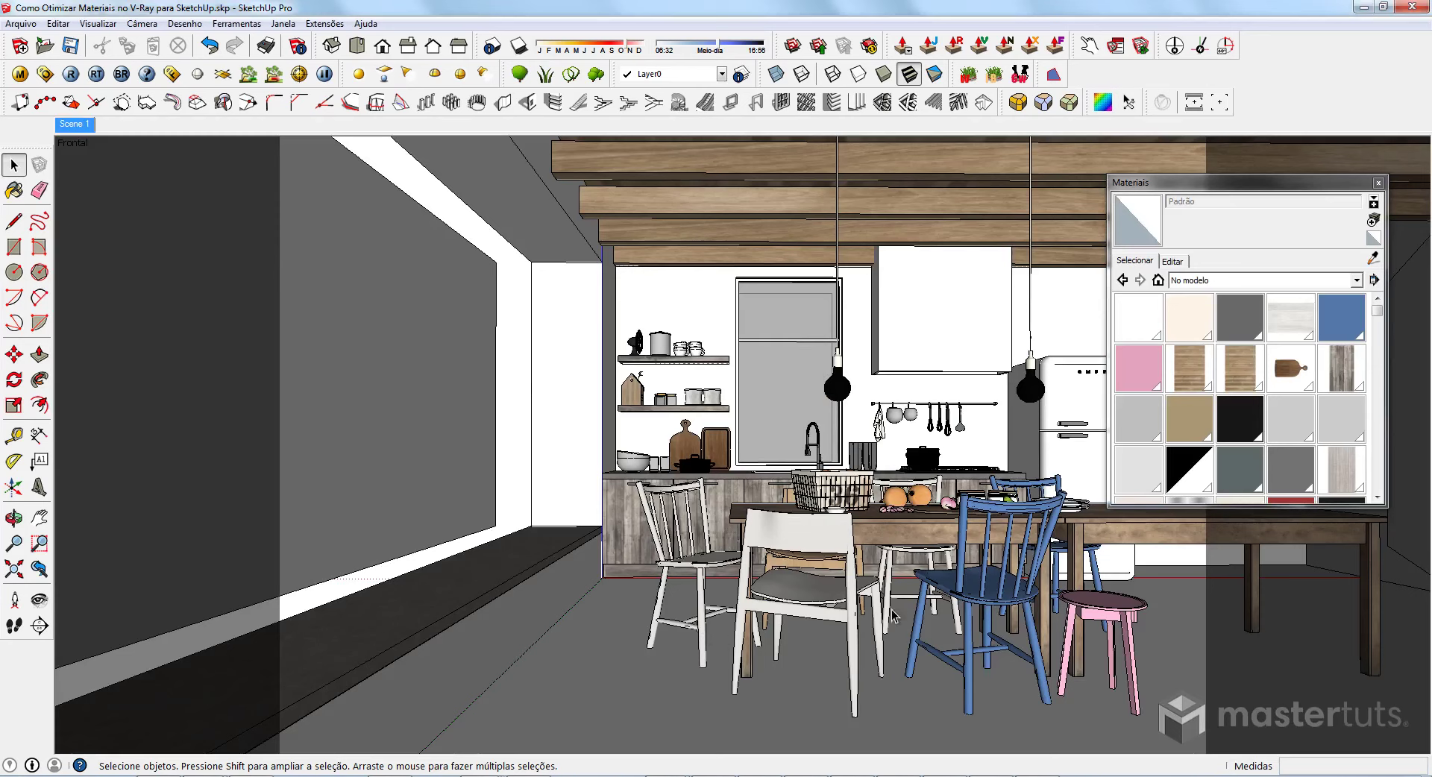
Orbit to a low view of the dining table and add it as scene Cena2.
middle_drag(856, 587, 360, 349)
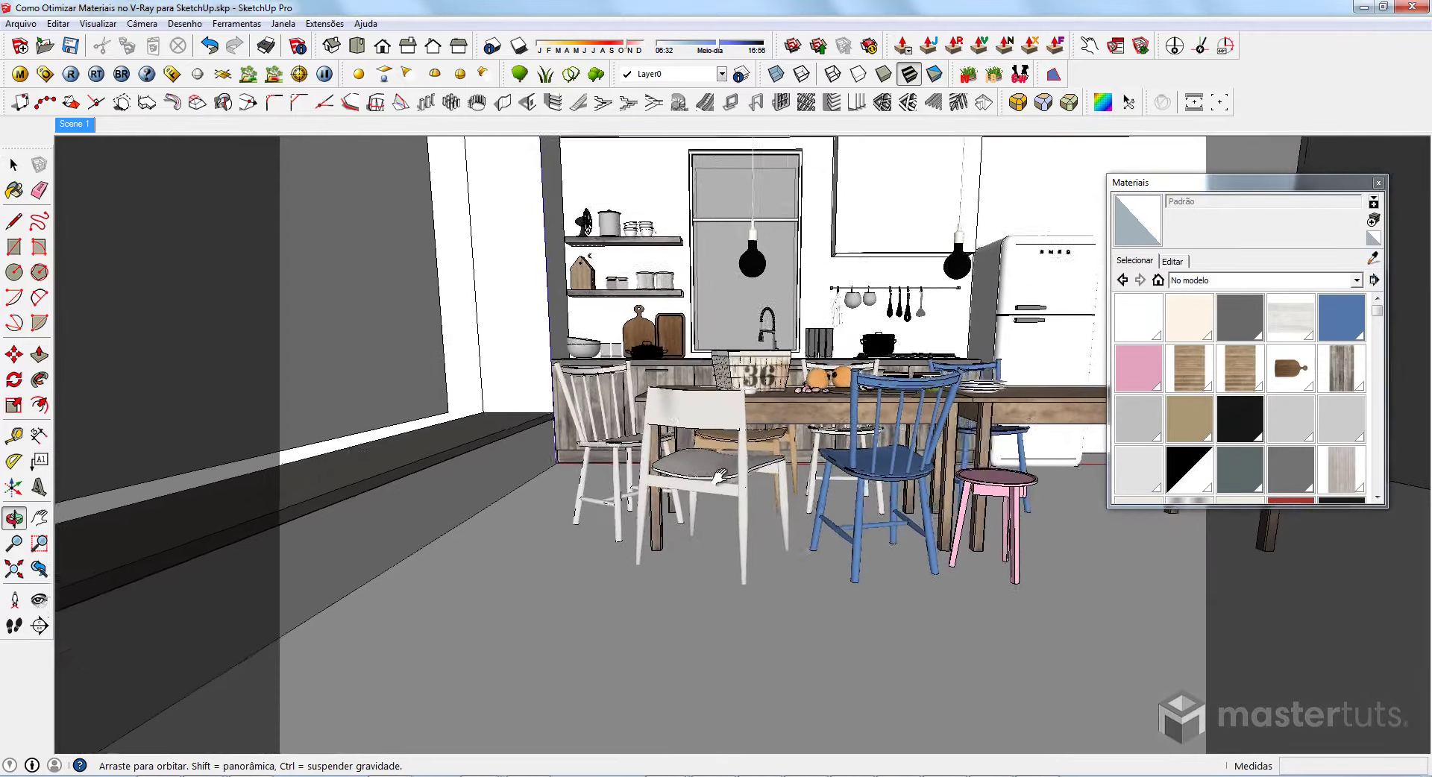
key(space)
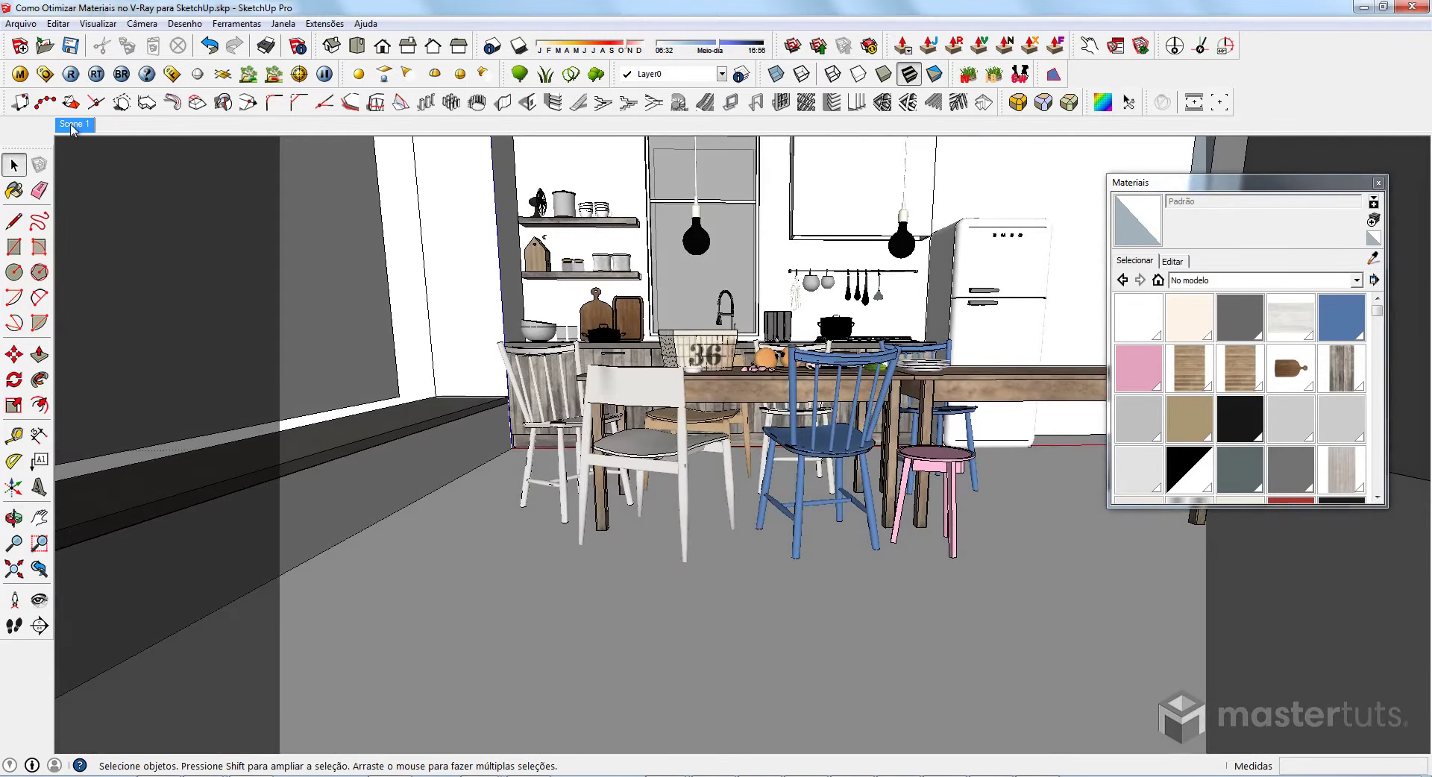
mouse_move(894, 553)
middle_down()
mouse_move(915, 499)
mouse_move(889, 515)
mouse_move(889, 486)
mouse_move(845, 490)
middle_up()
key(space)
right_click(67, 127)
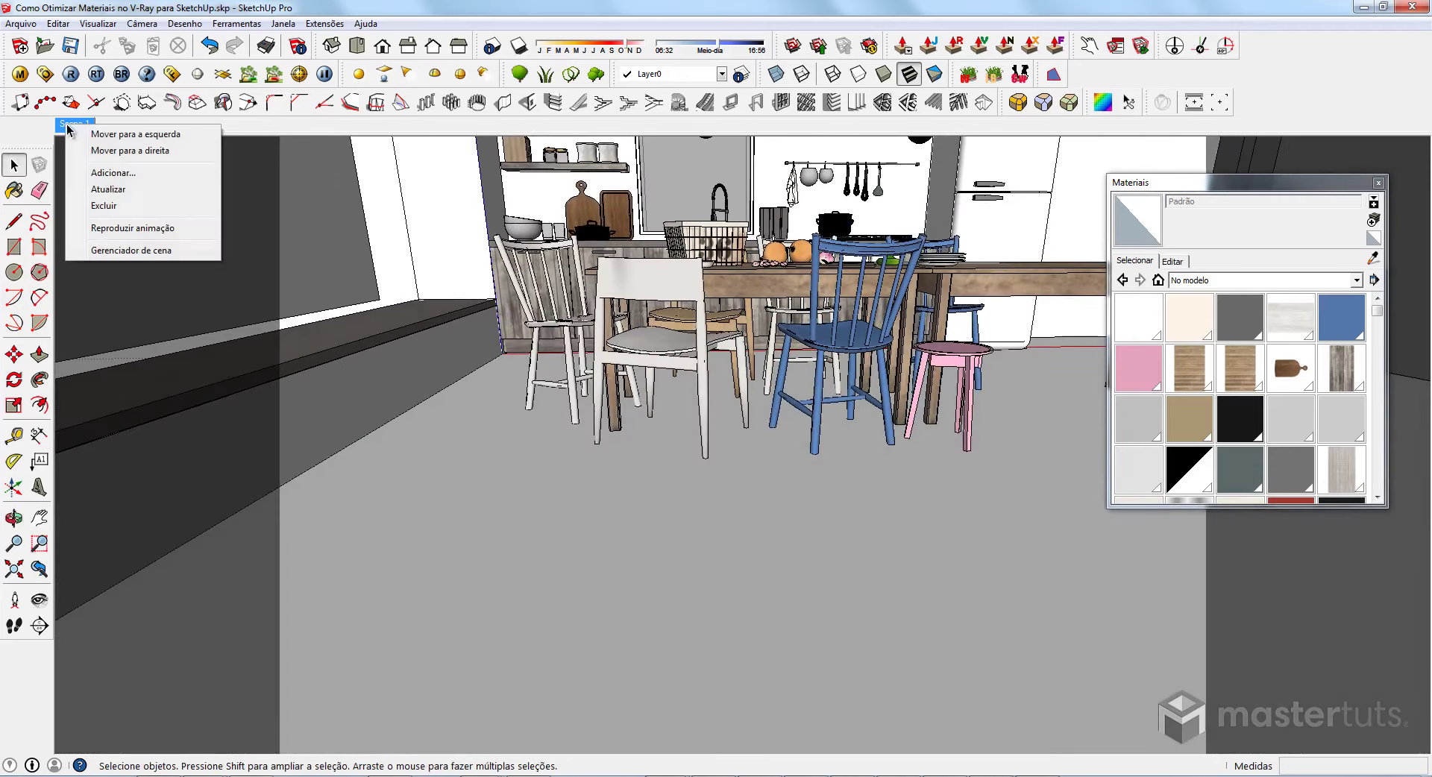
click(124, 174)
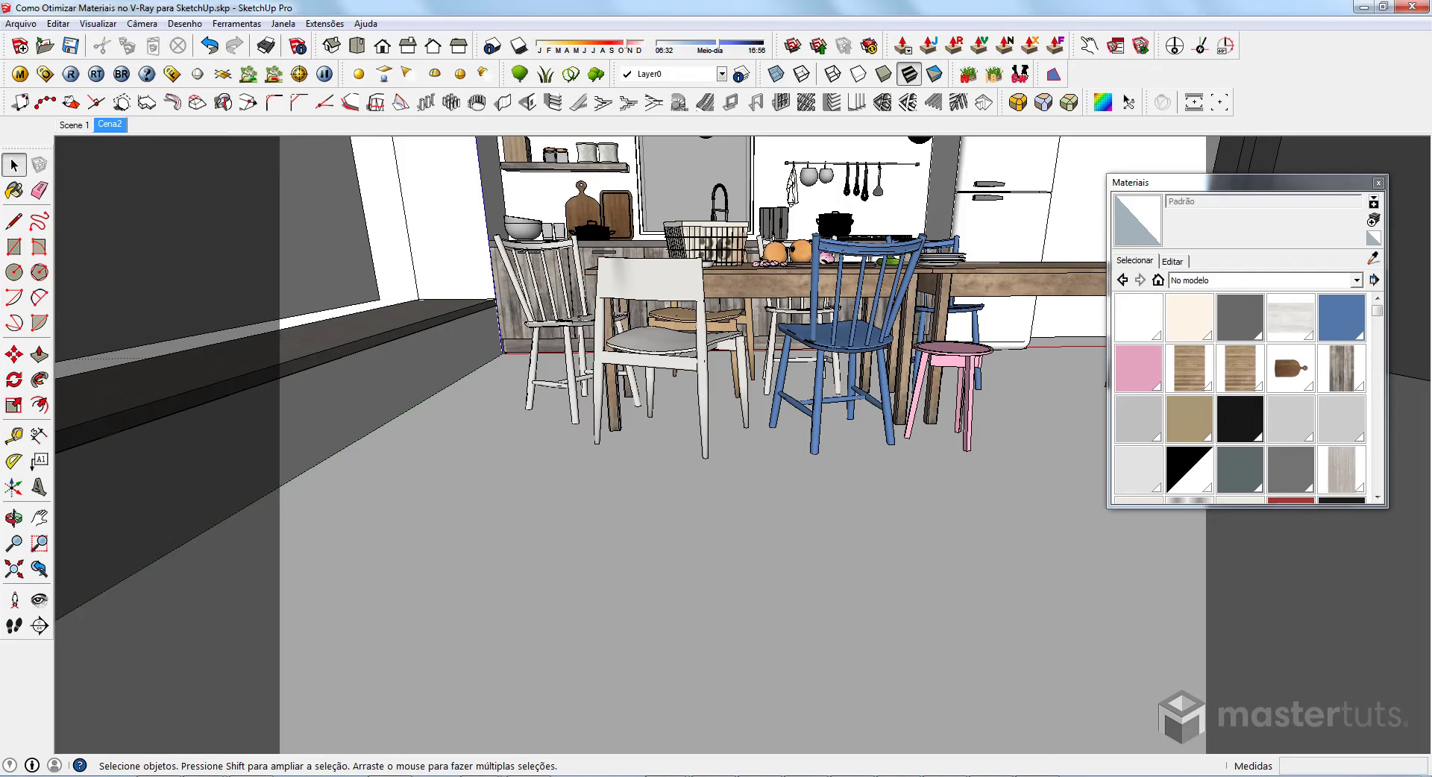
Switch to the Otimizar Materiais folder and select the SketchUp model file (62,0 MB).
click(278, 737)
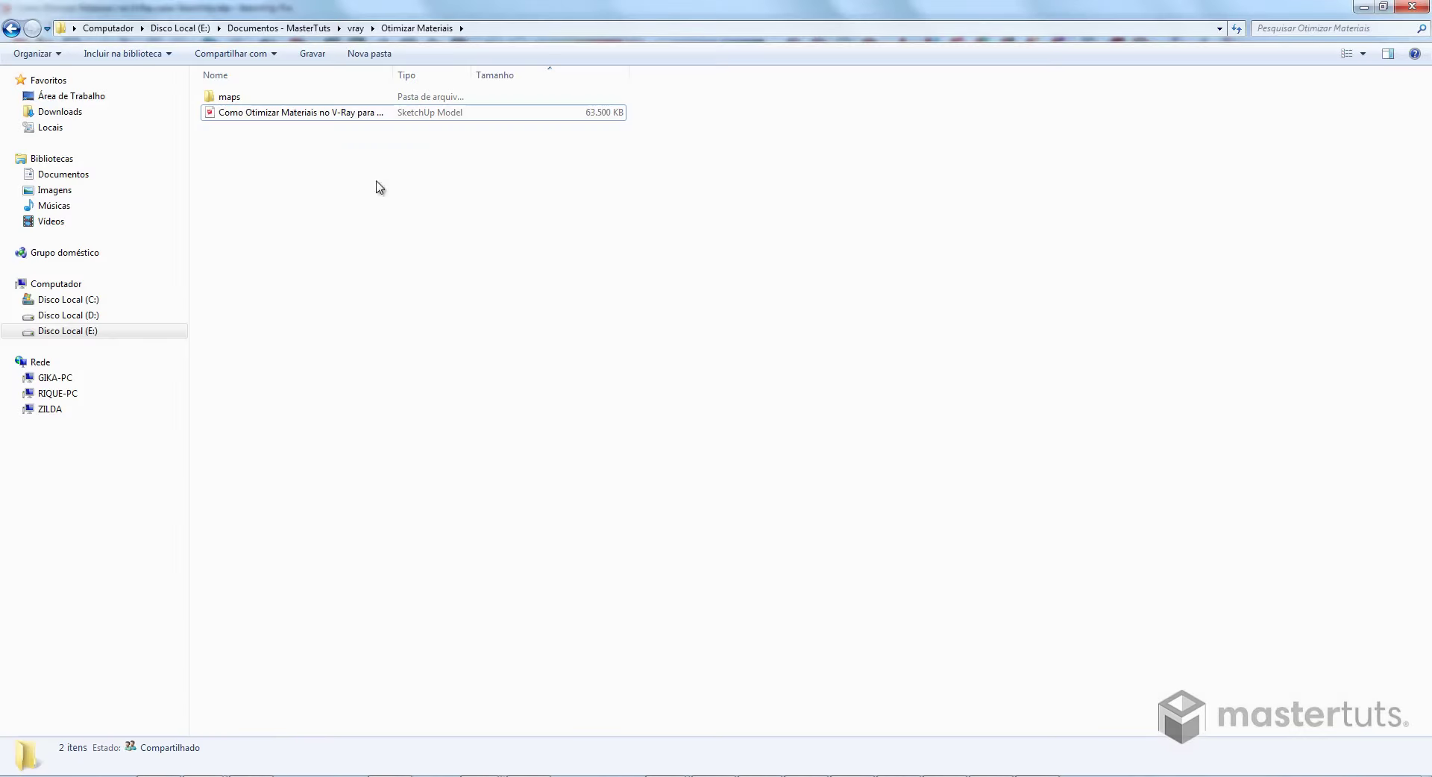
click(337, 115)
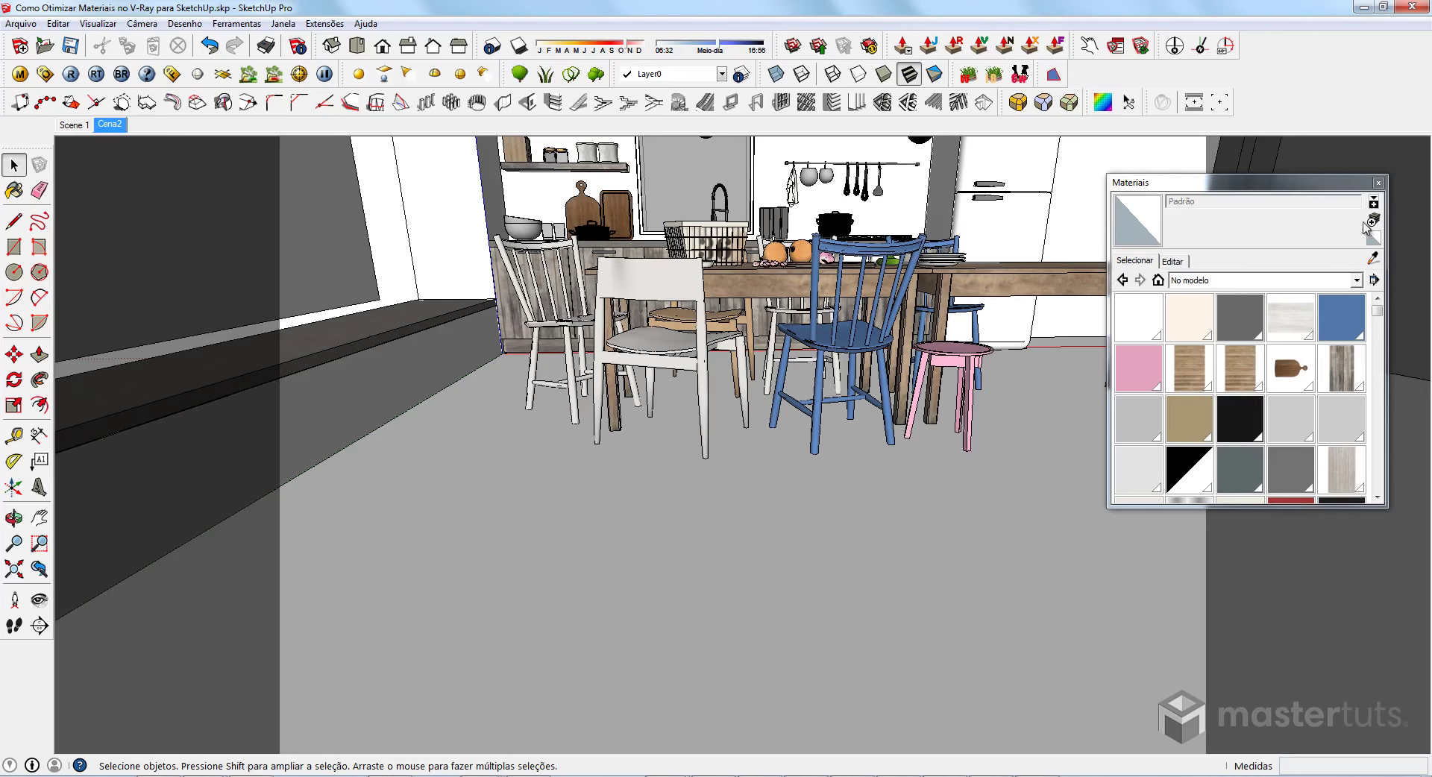
Create material Concreto using concrete-29_d100.png as texture, 6 m wide.
click(1373, 220)
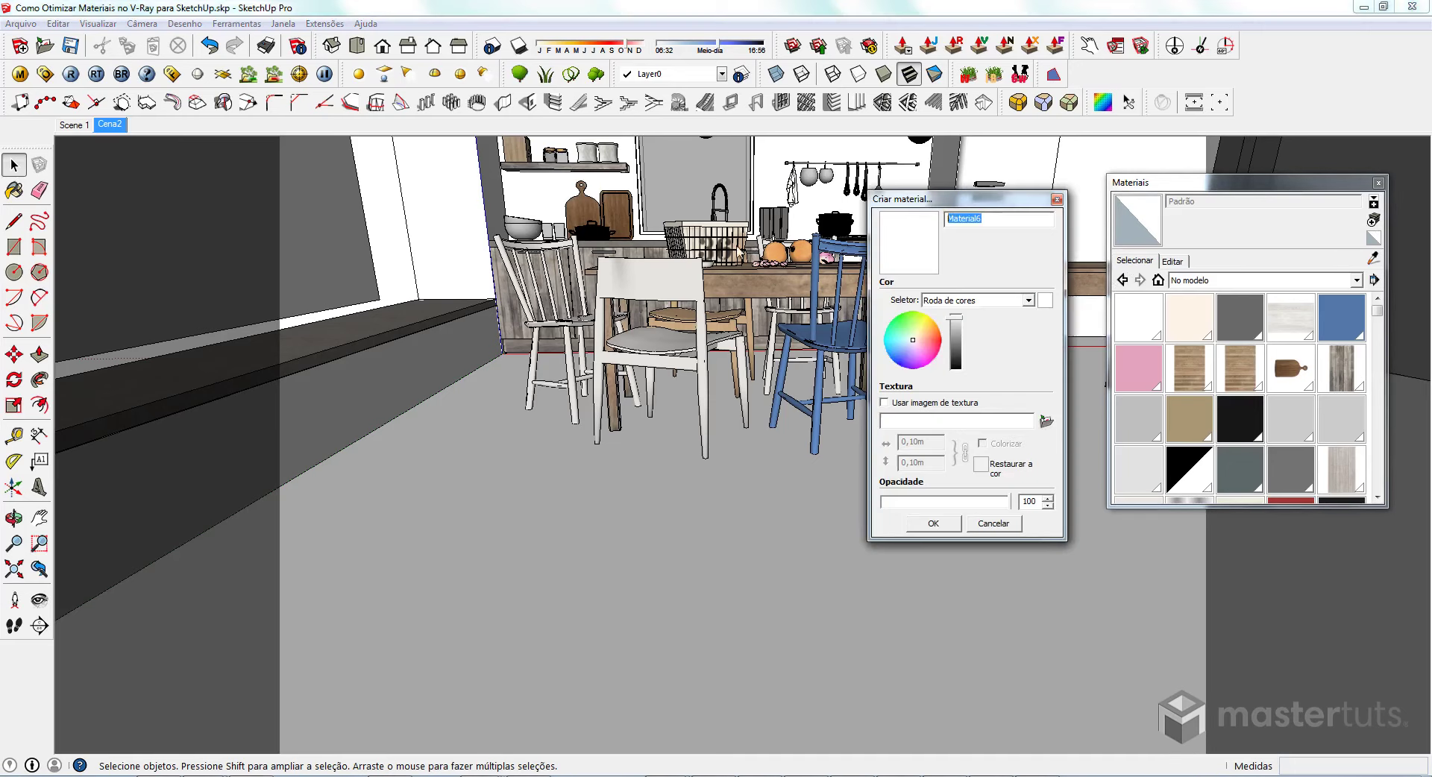
text(Concreto)
click(1042, 426)
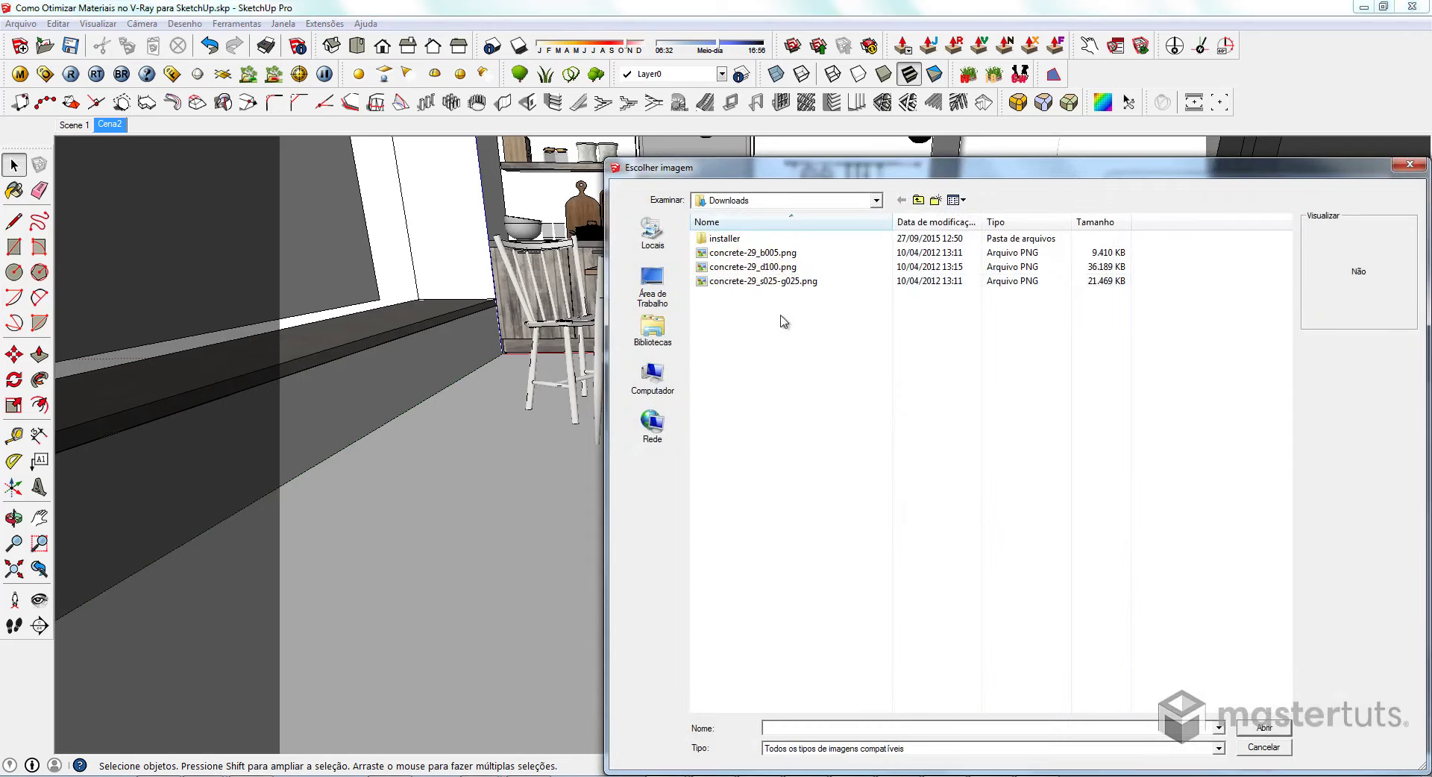
double_click(824, 267)
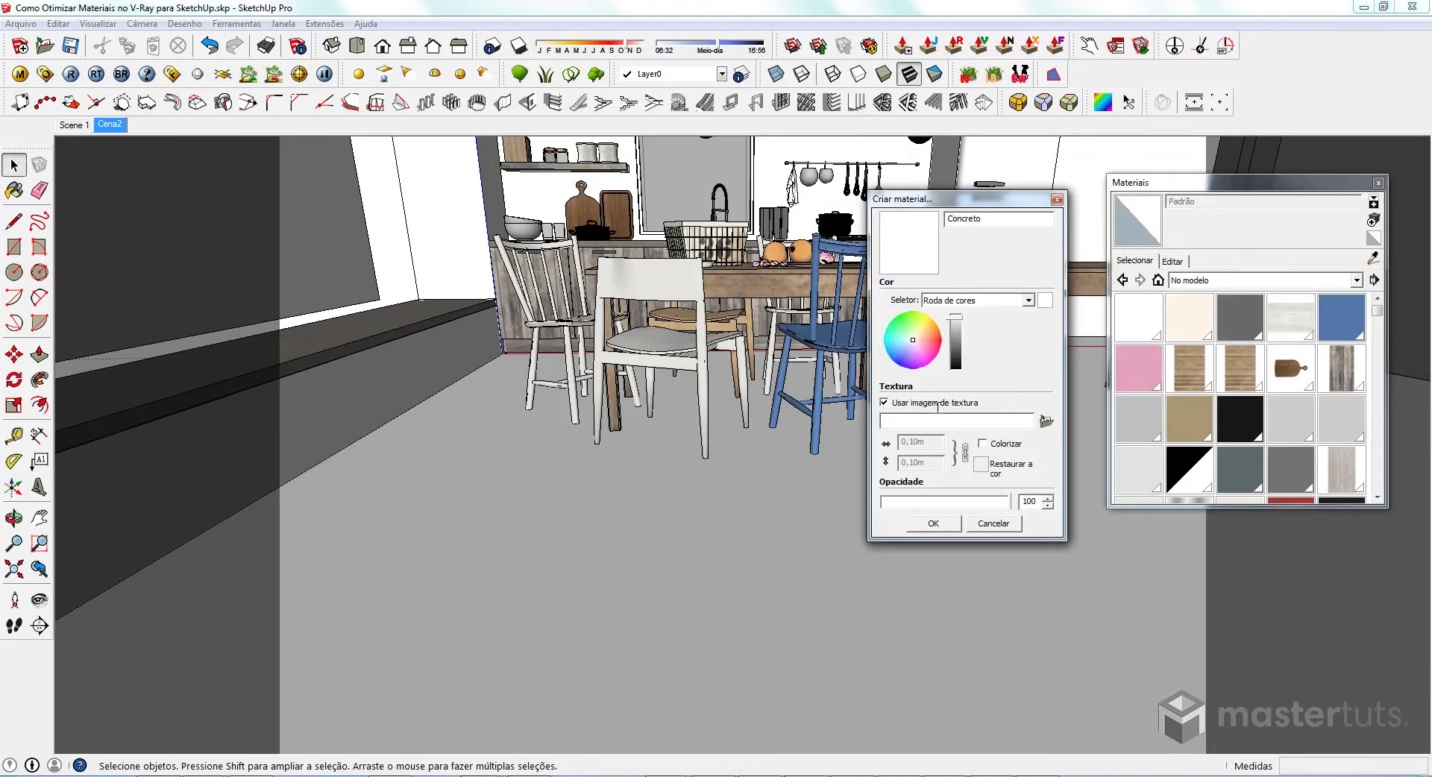
text(6)
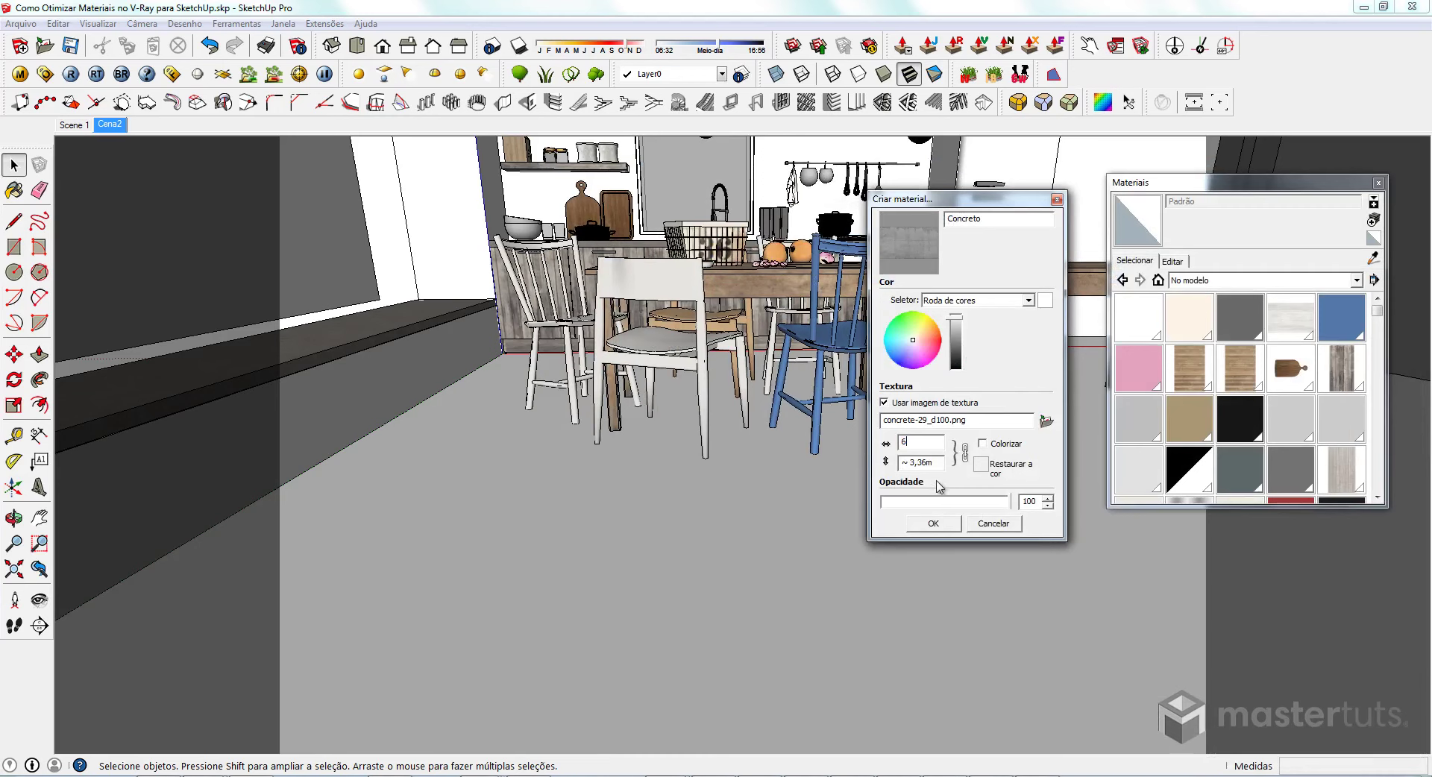
click(933, 525)
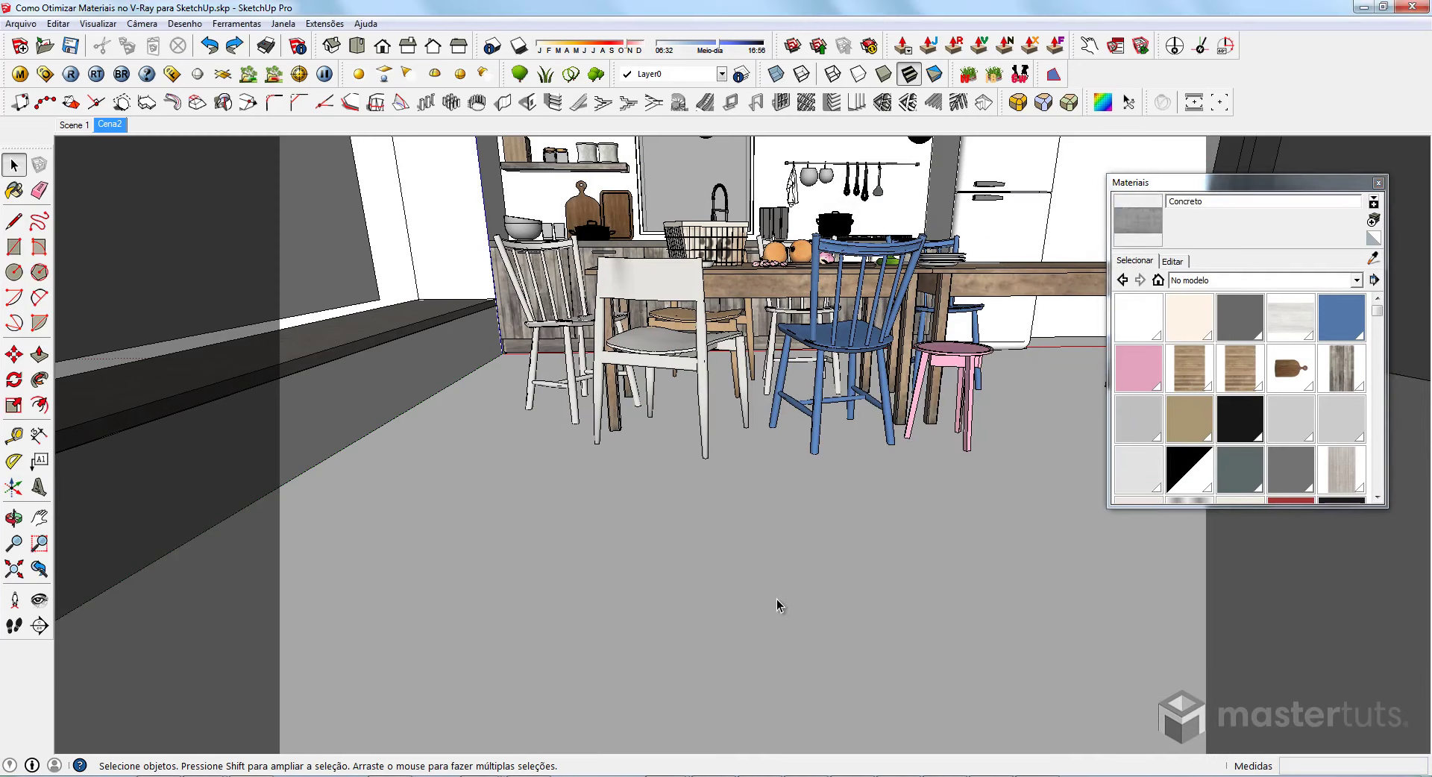
Paint the kitchen floor with the Concreto material.
click(981, 458)
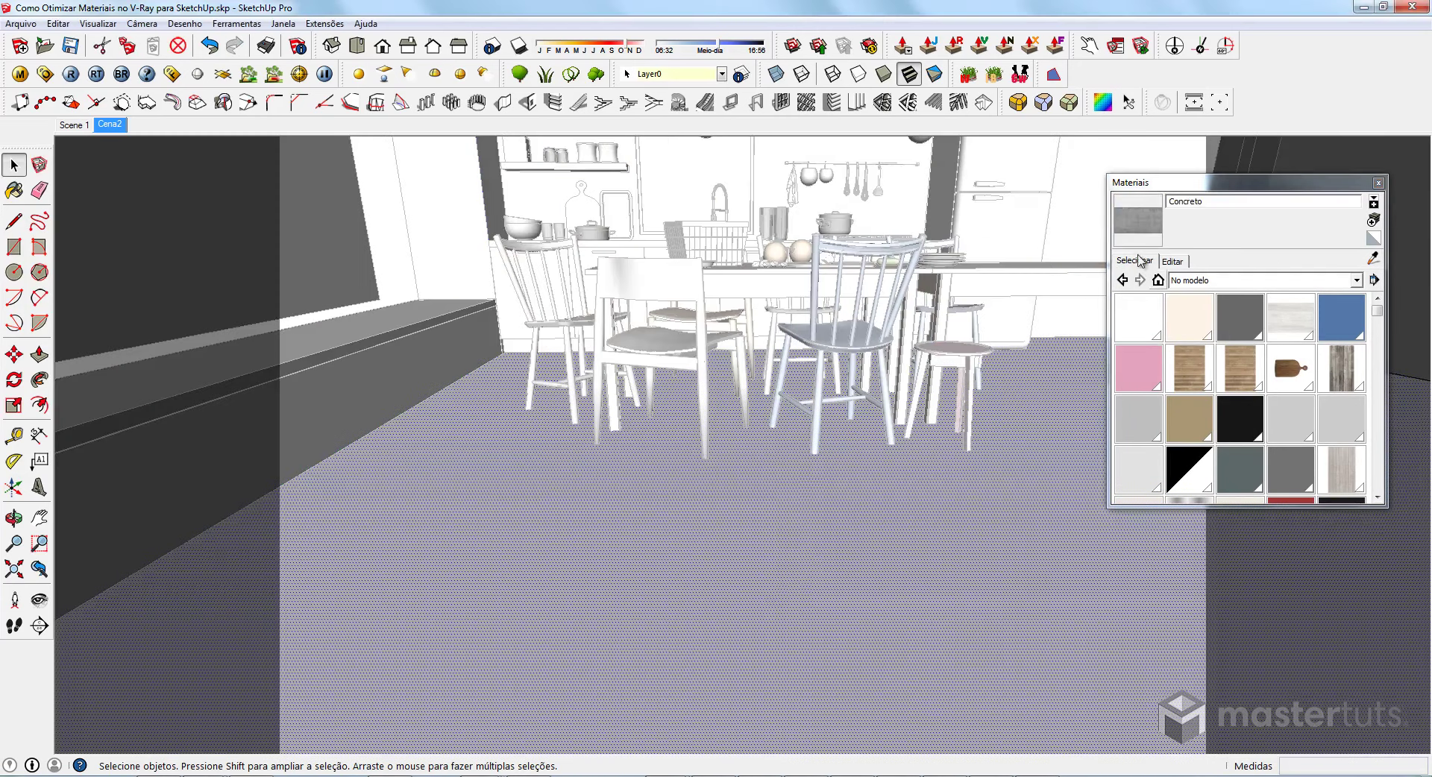
click(1137, 220)
click(818, 622)
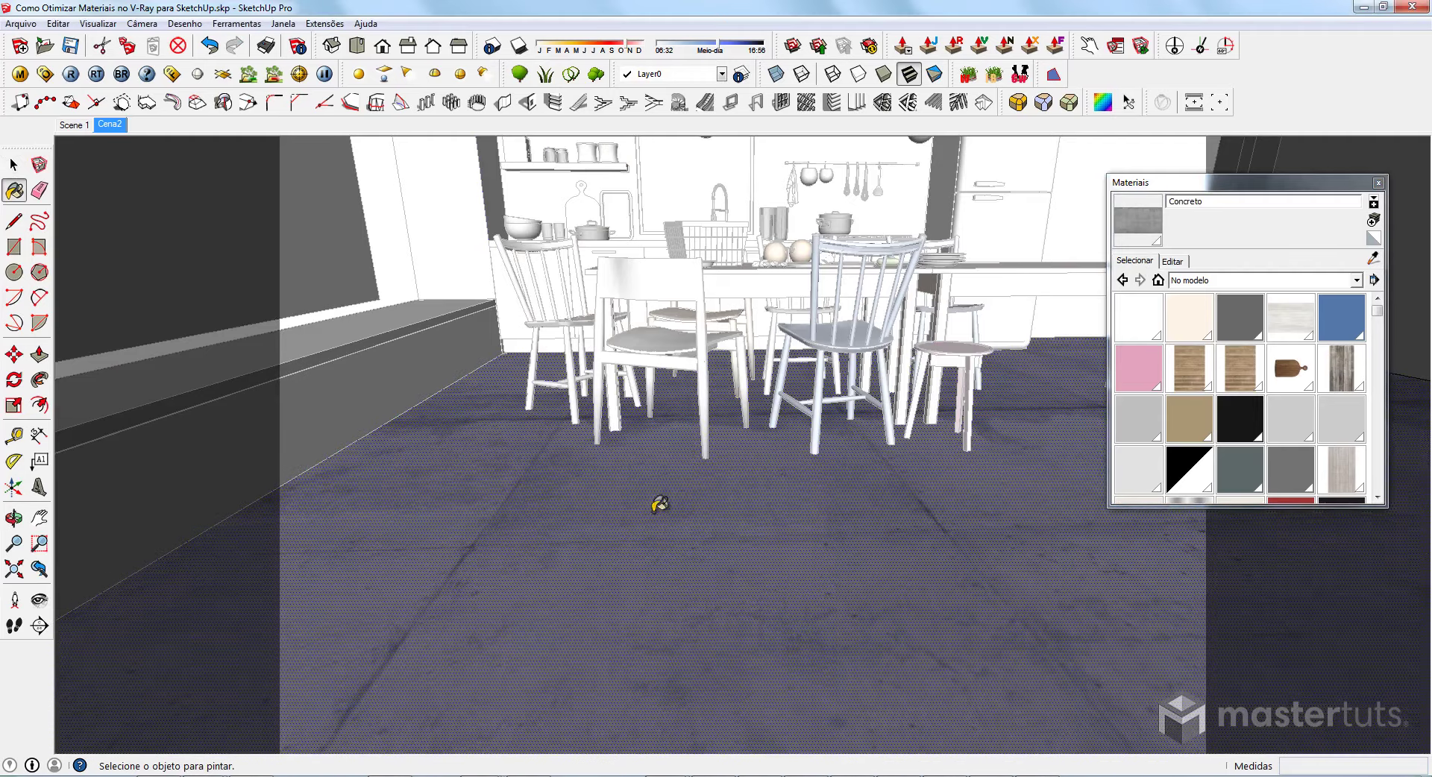
Slide the floor's concrete texture to a new position and save the model.
right_click(717, 514)
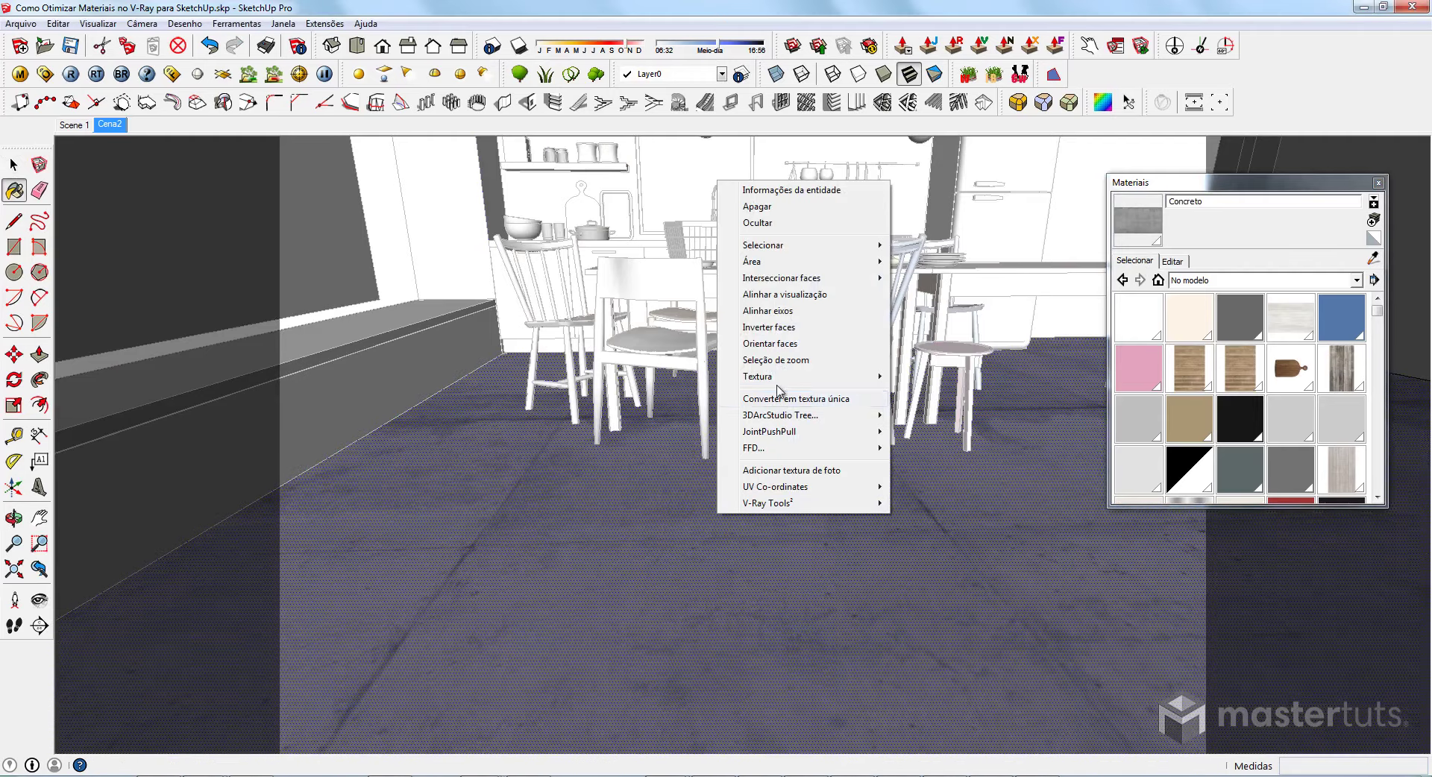
click(932, 377)
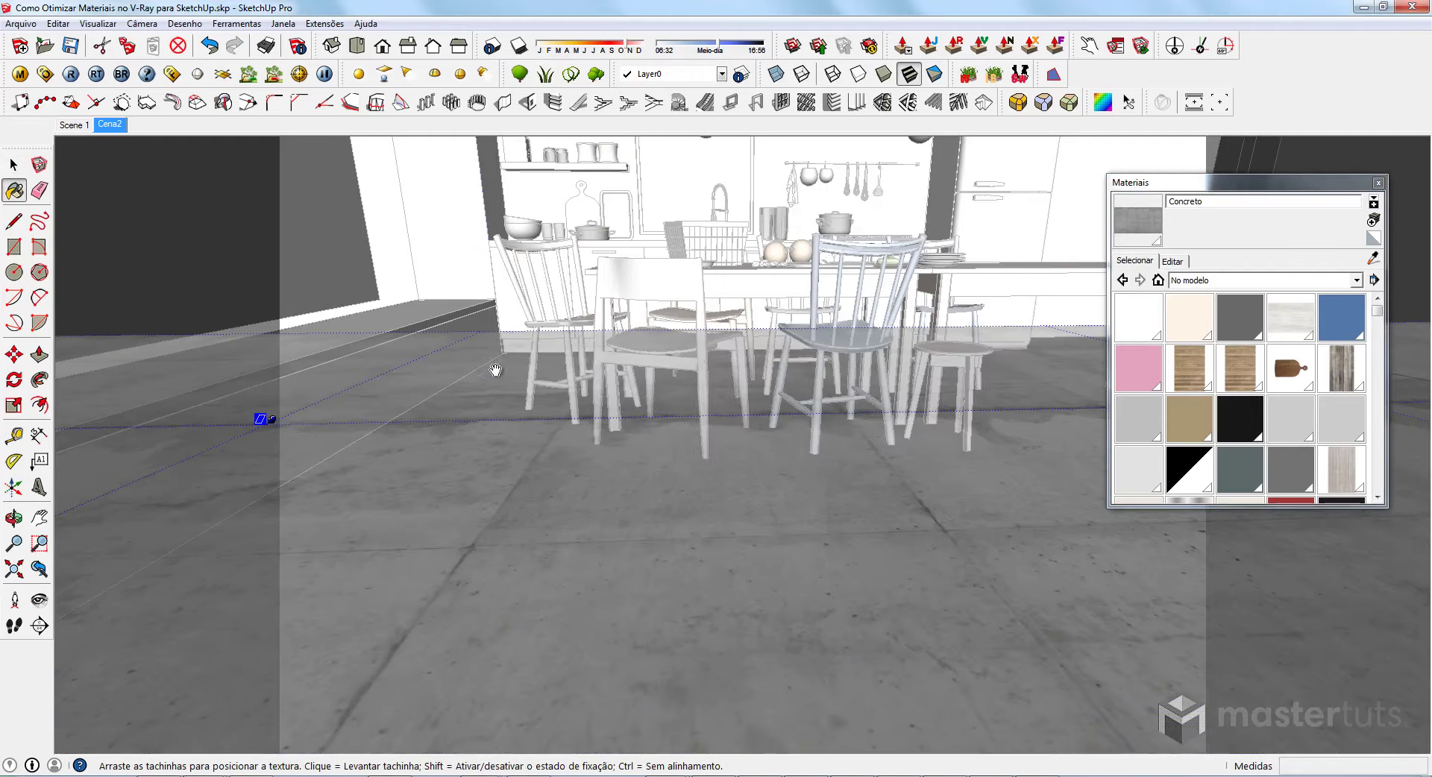
mouse_move(470, 492)
mouse_down()
mouse_move(701, 490)
mouse_move(654, 426)
mouse_move(570, 482)
mouse_up()
right_click(584, 486)
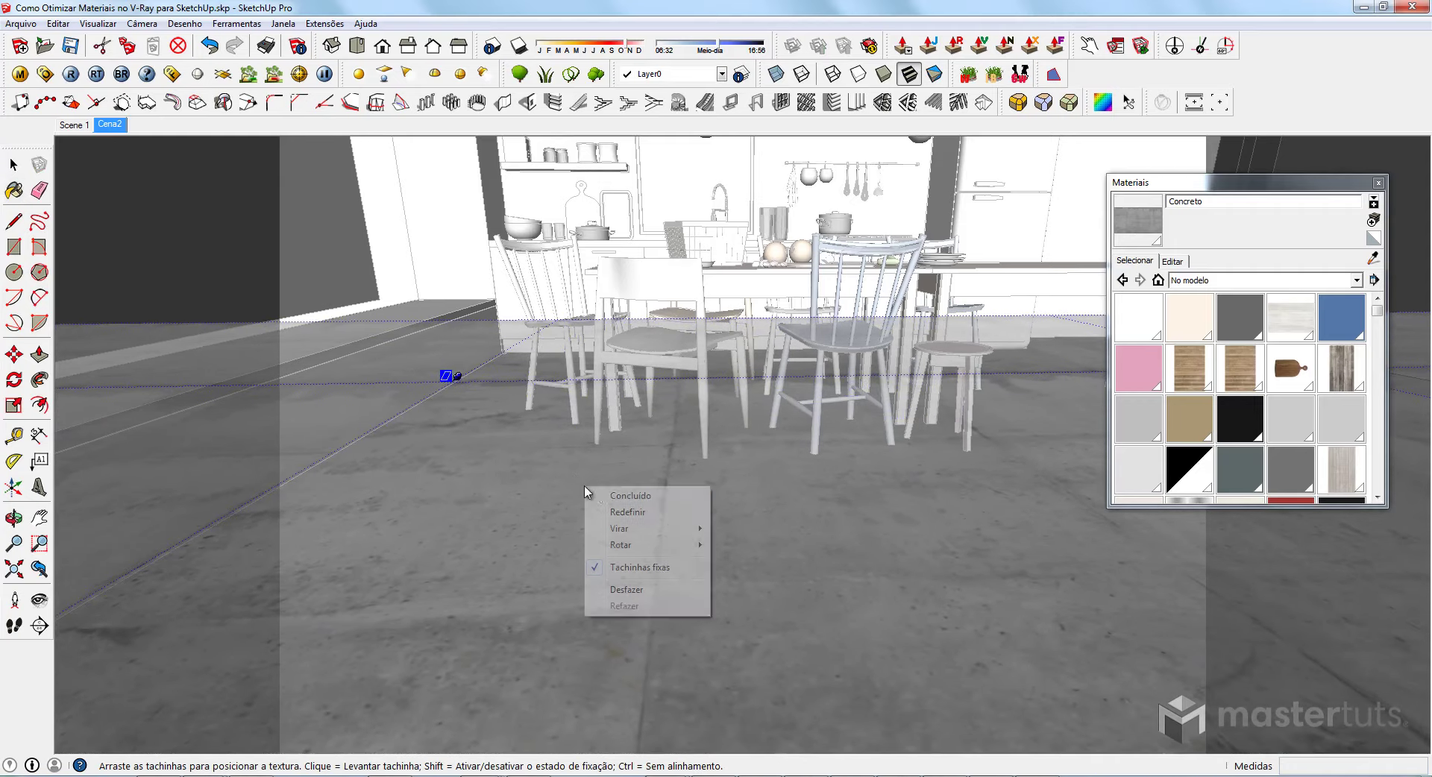
click(638, 496)
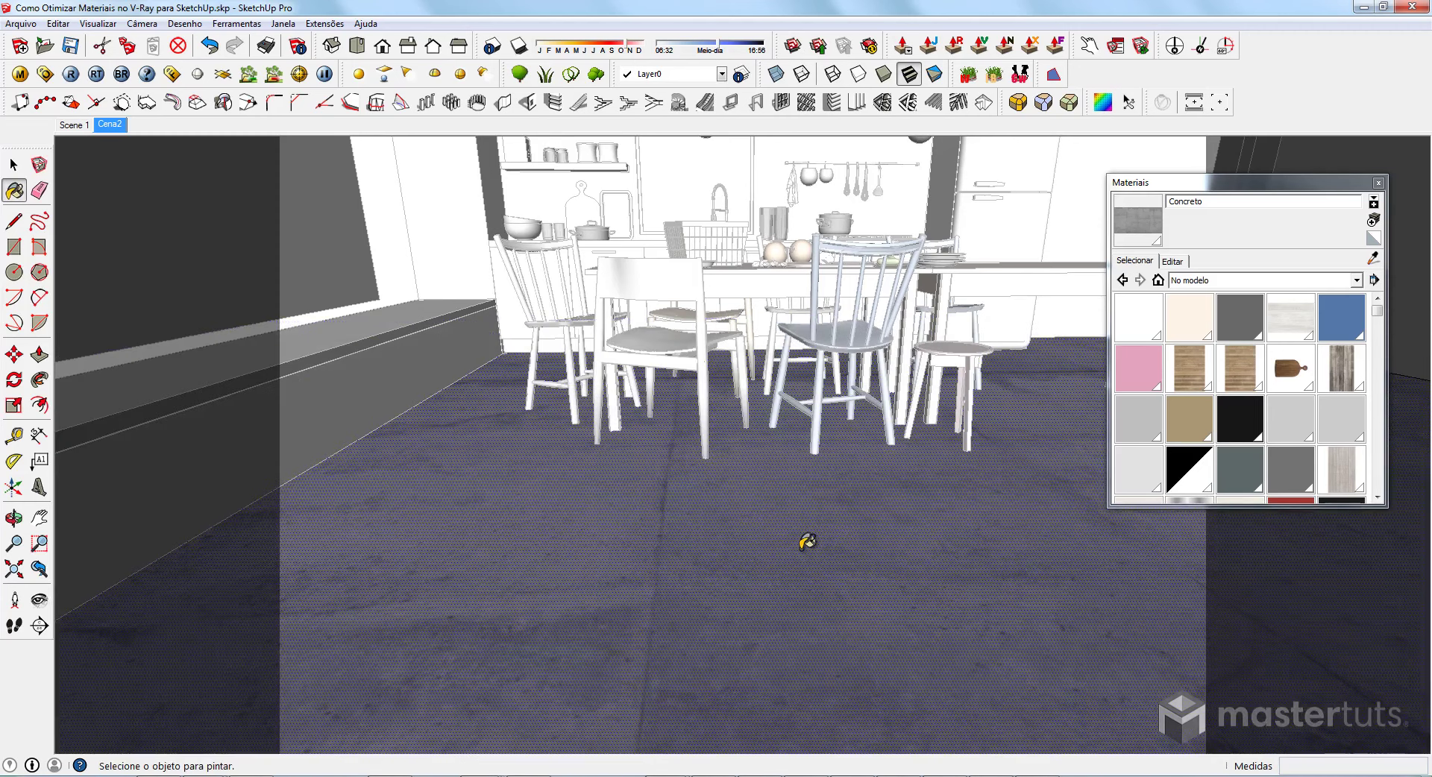
key(space)
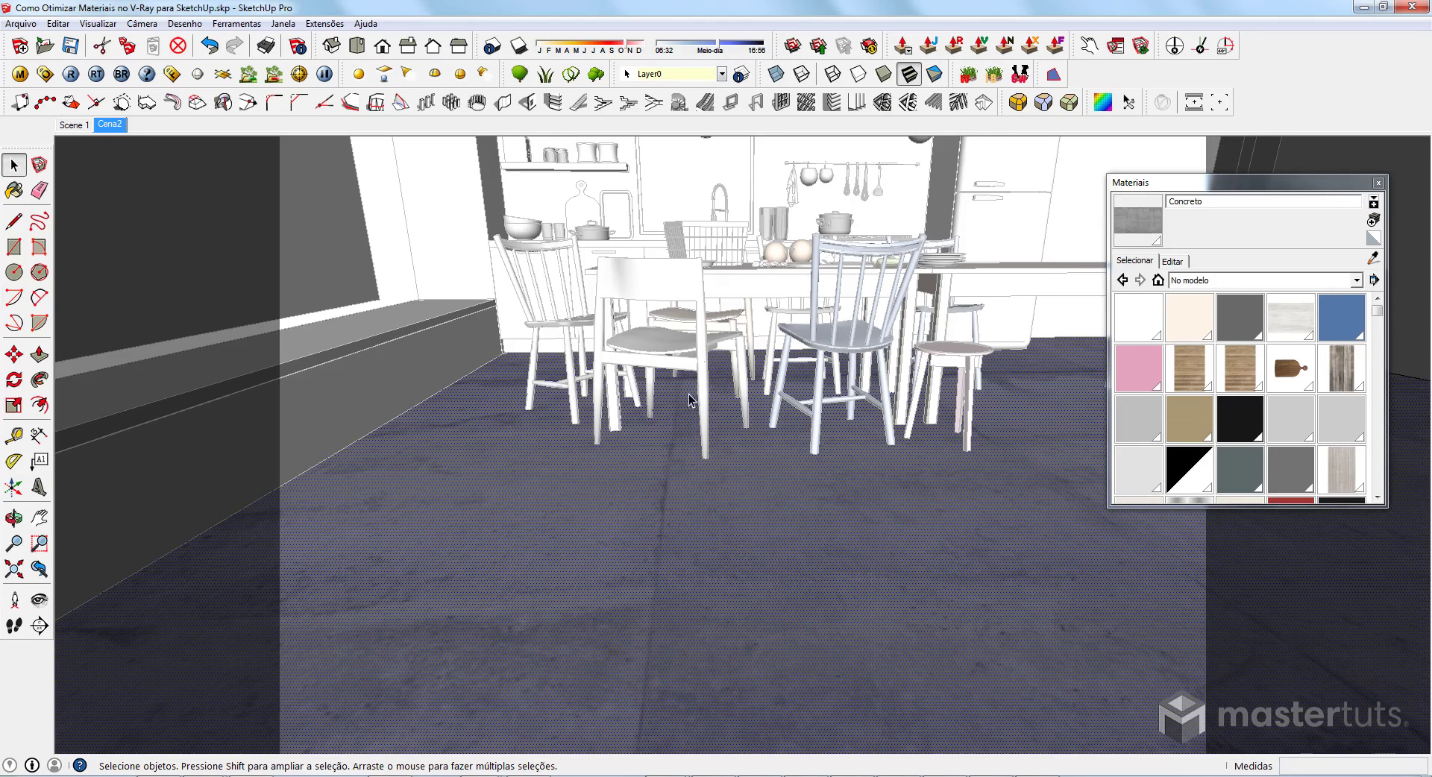
click(70, 46)
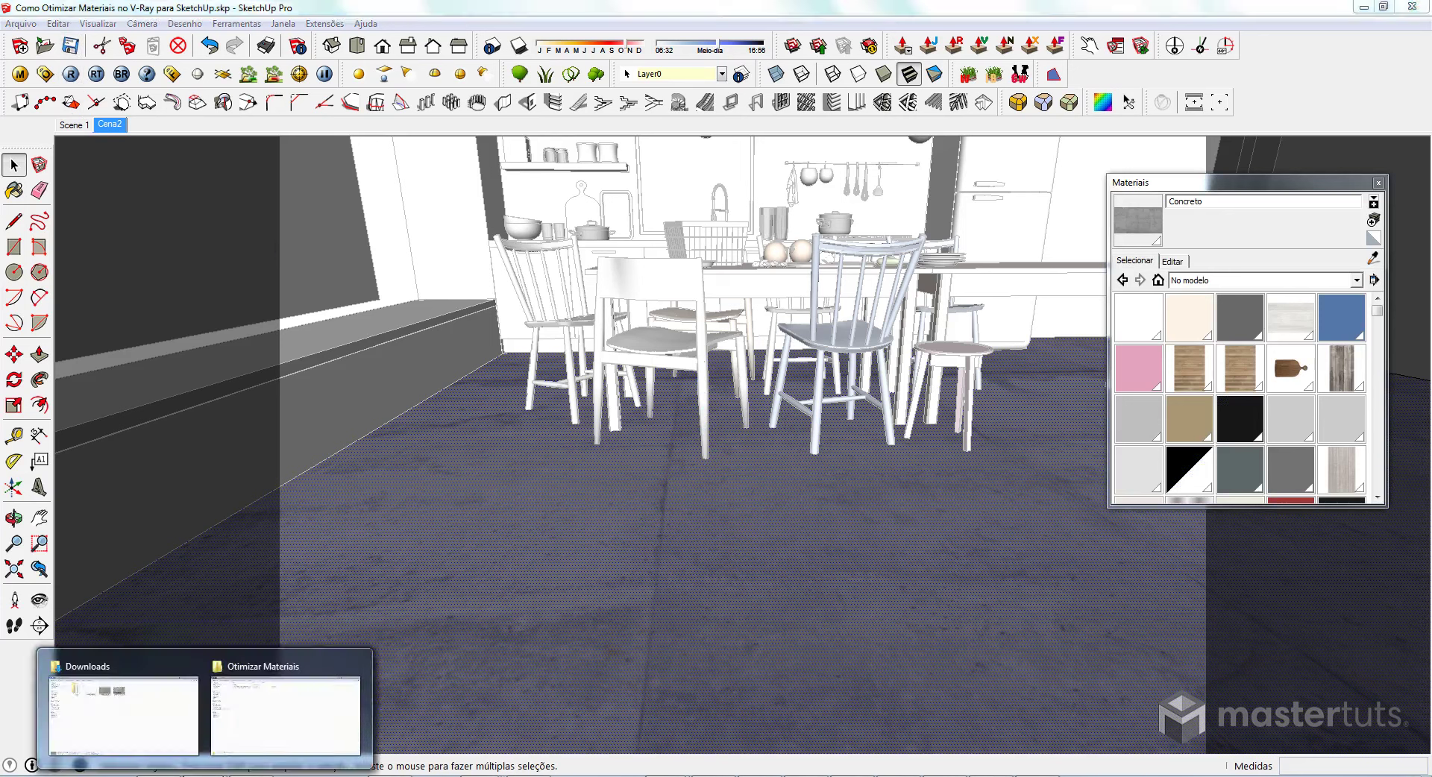
Bring up the Open with options for concrete-29_d100.png in Downloads.
click(276, 728)
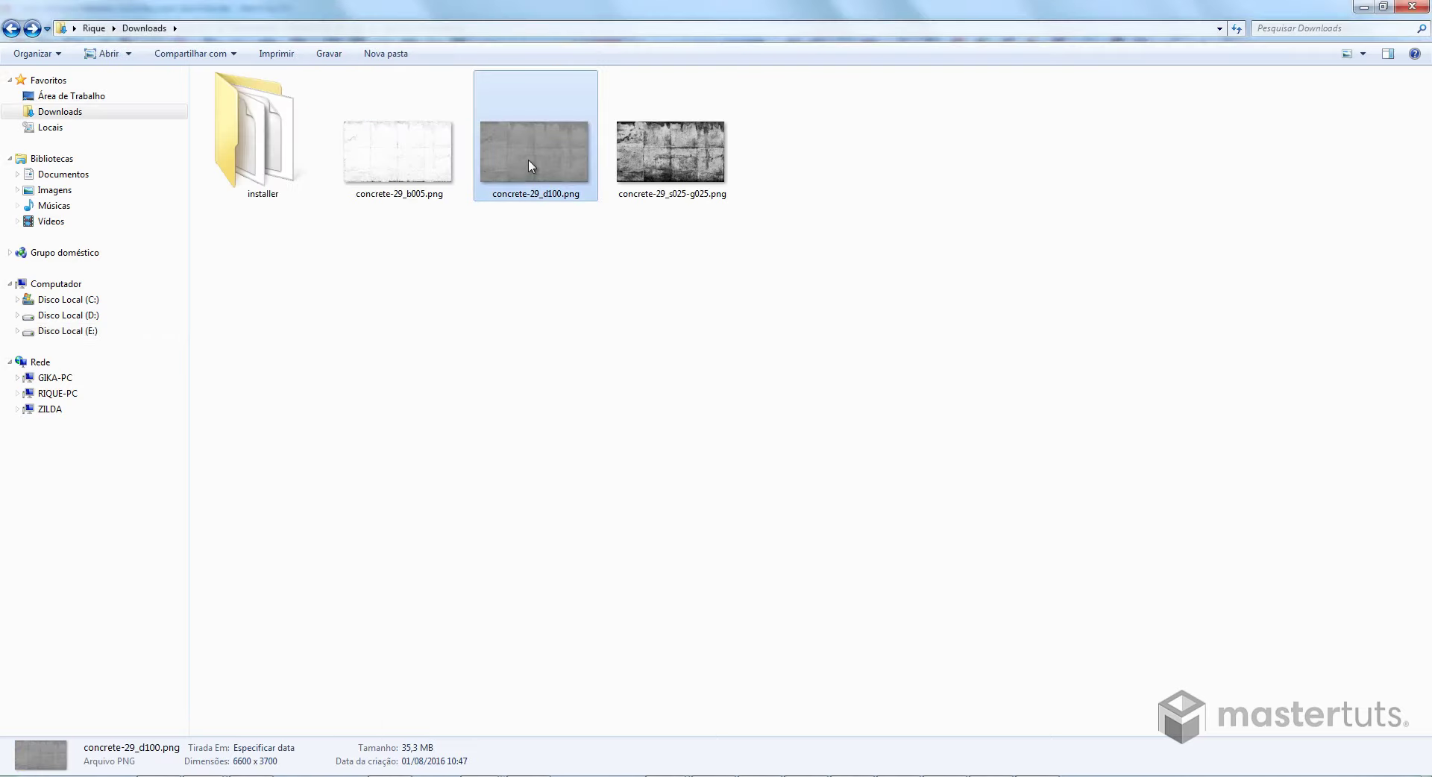
right_click(542, 142)
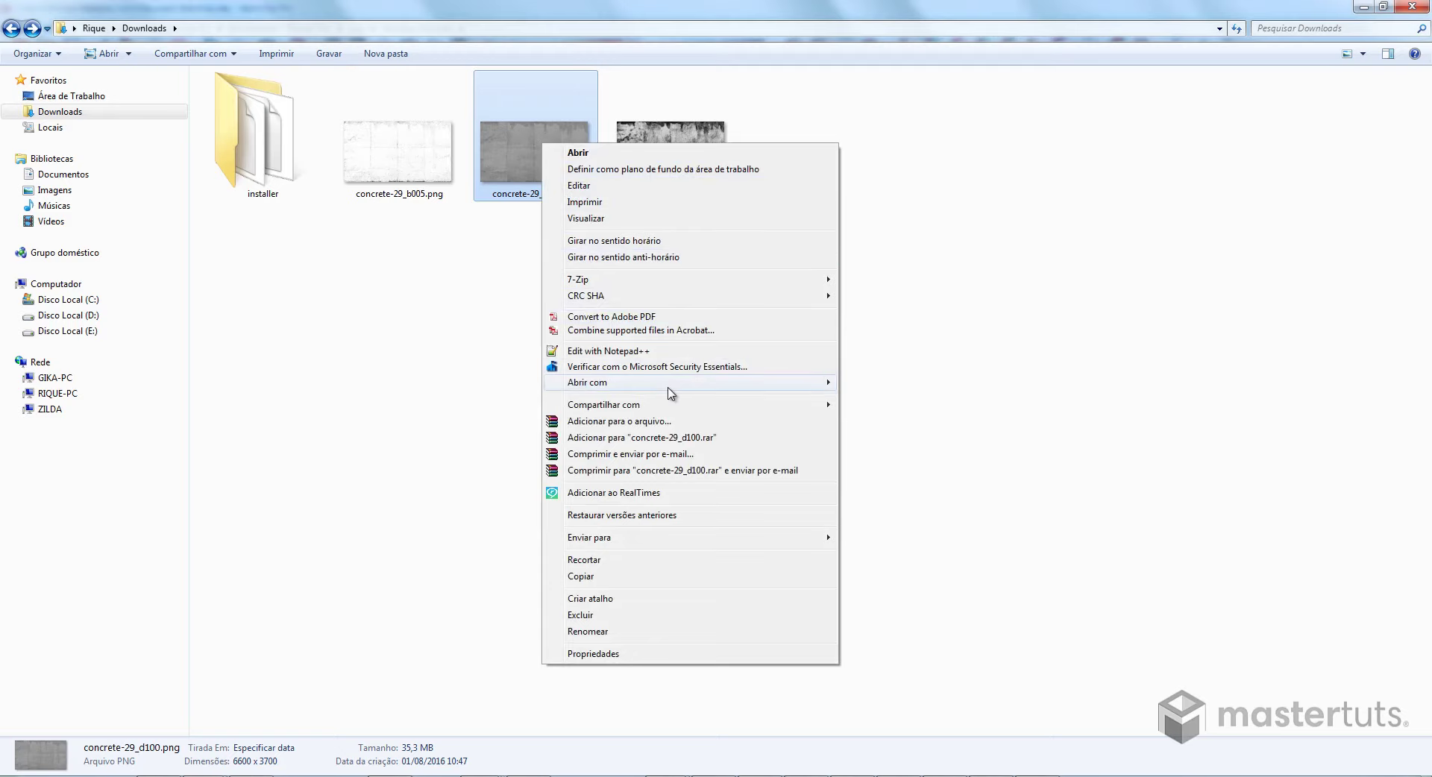
Open the PNG in Photoshop and export a quality-10 JPEG, concrete-29_d100.jpg, to Downloads.
mouse_move(626, 382)
click(900, 433)
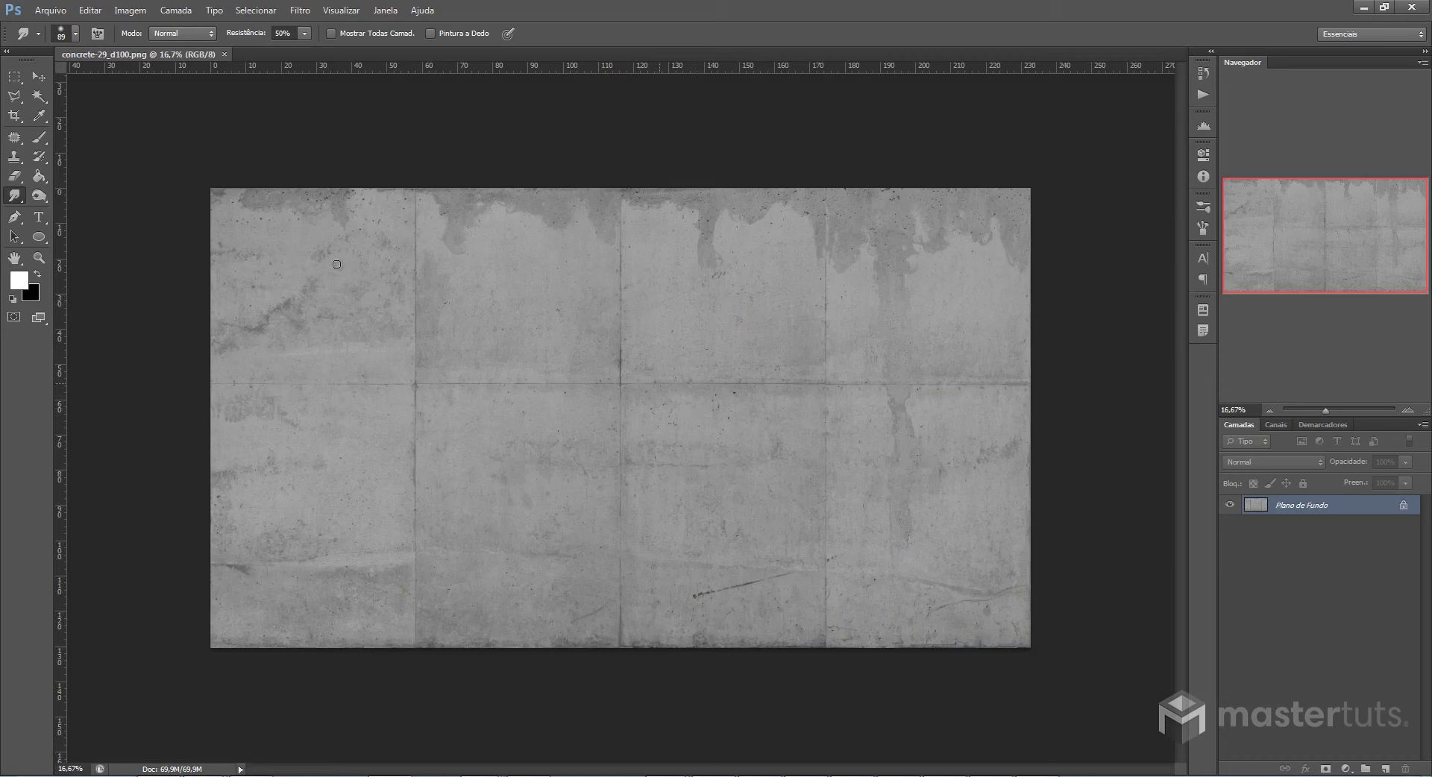
click(51, 10)
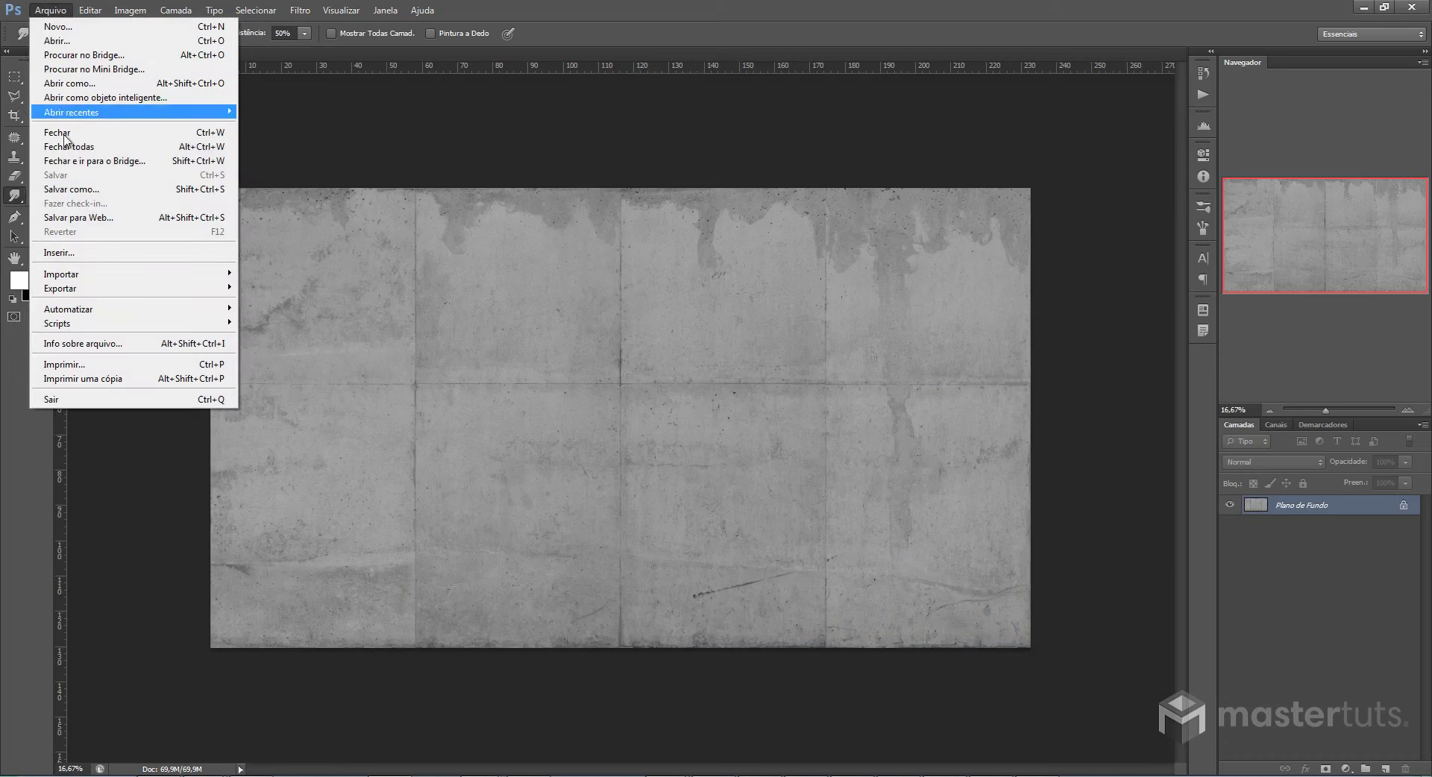
click(77, 219)
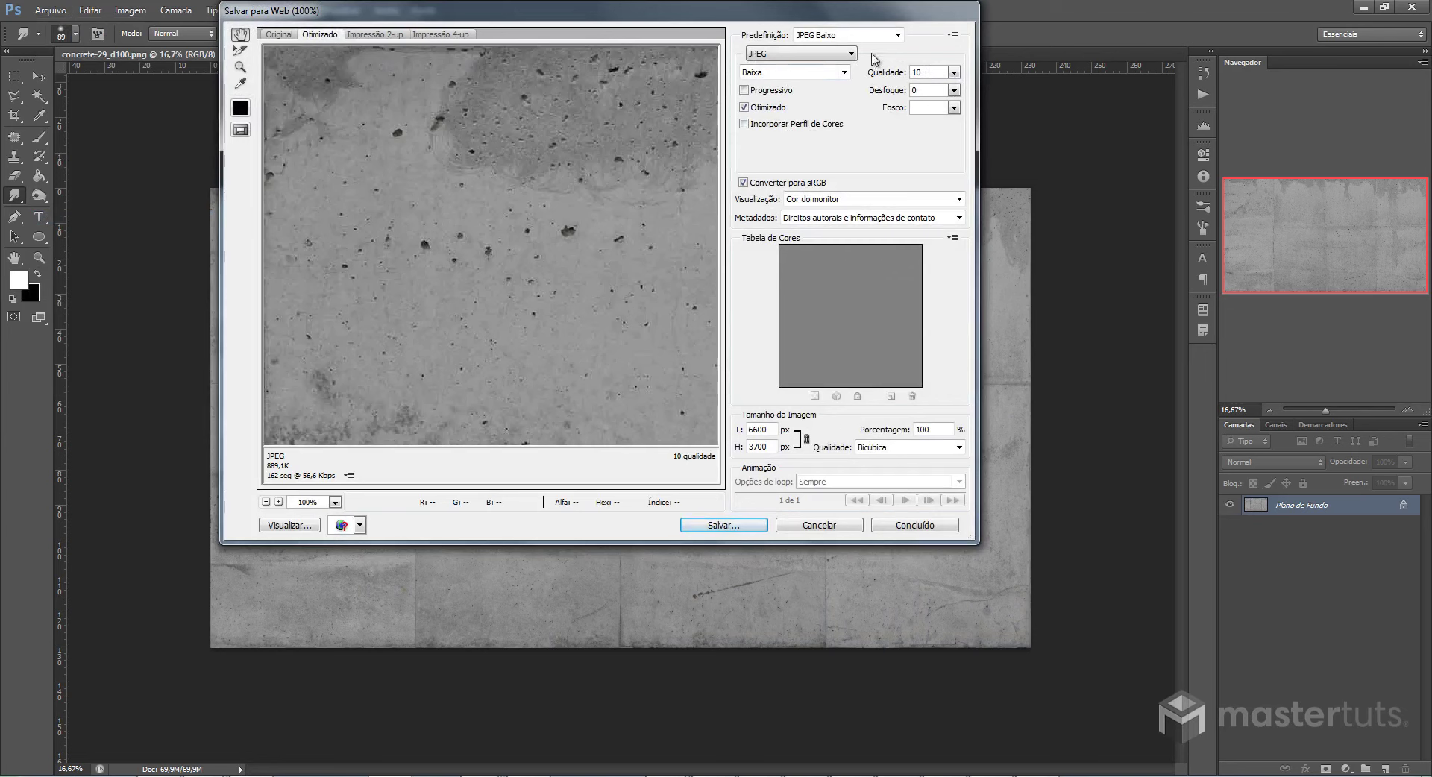
click(851, 54)
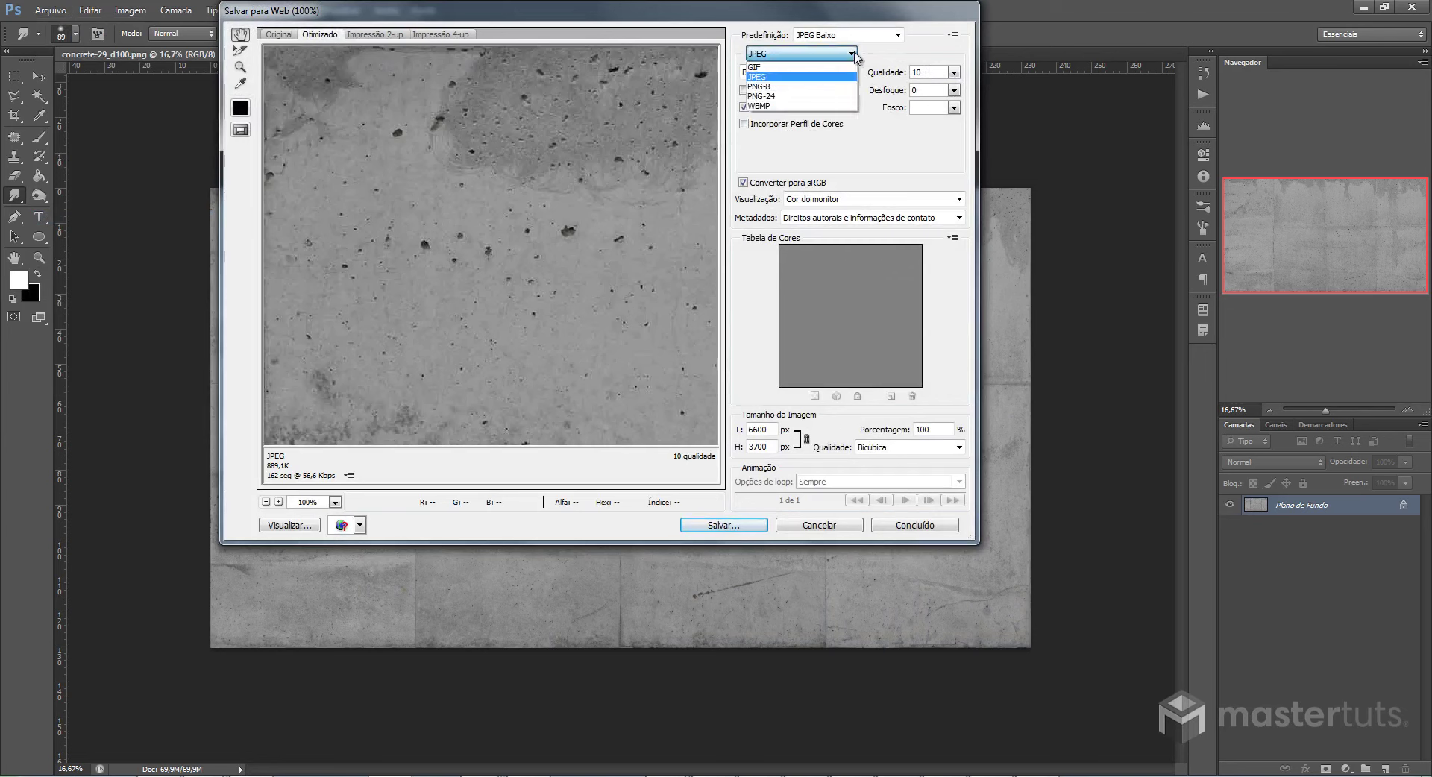
click(833, 76)
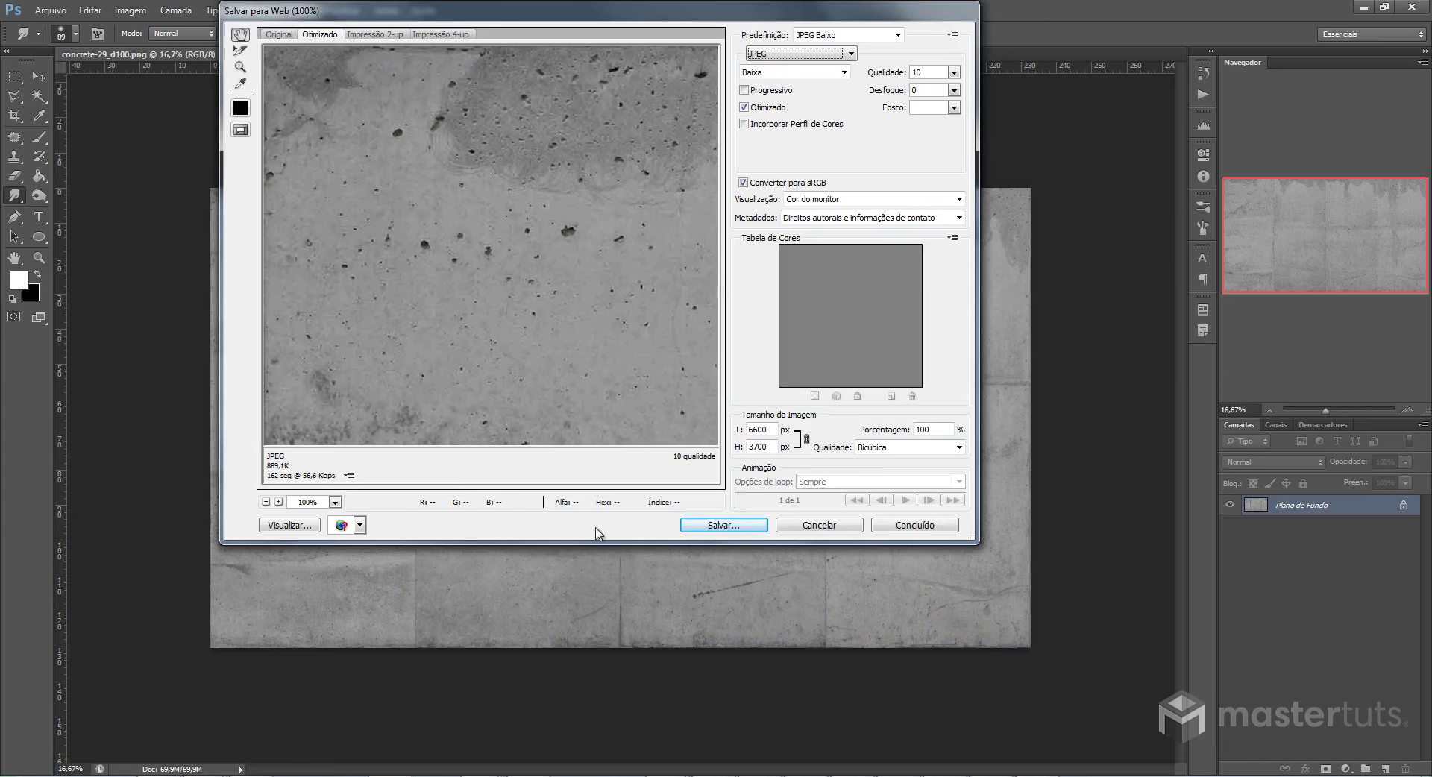
click(737, 527)
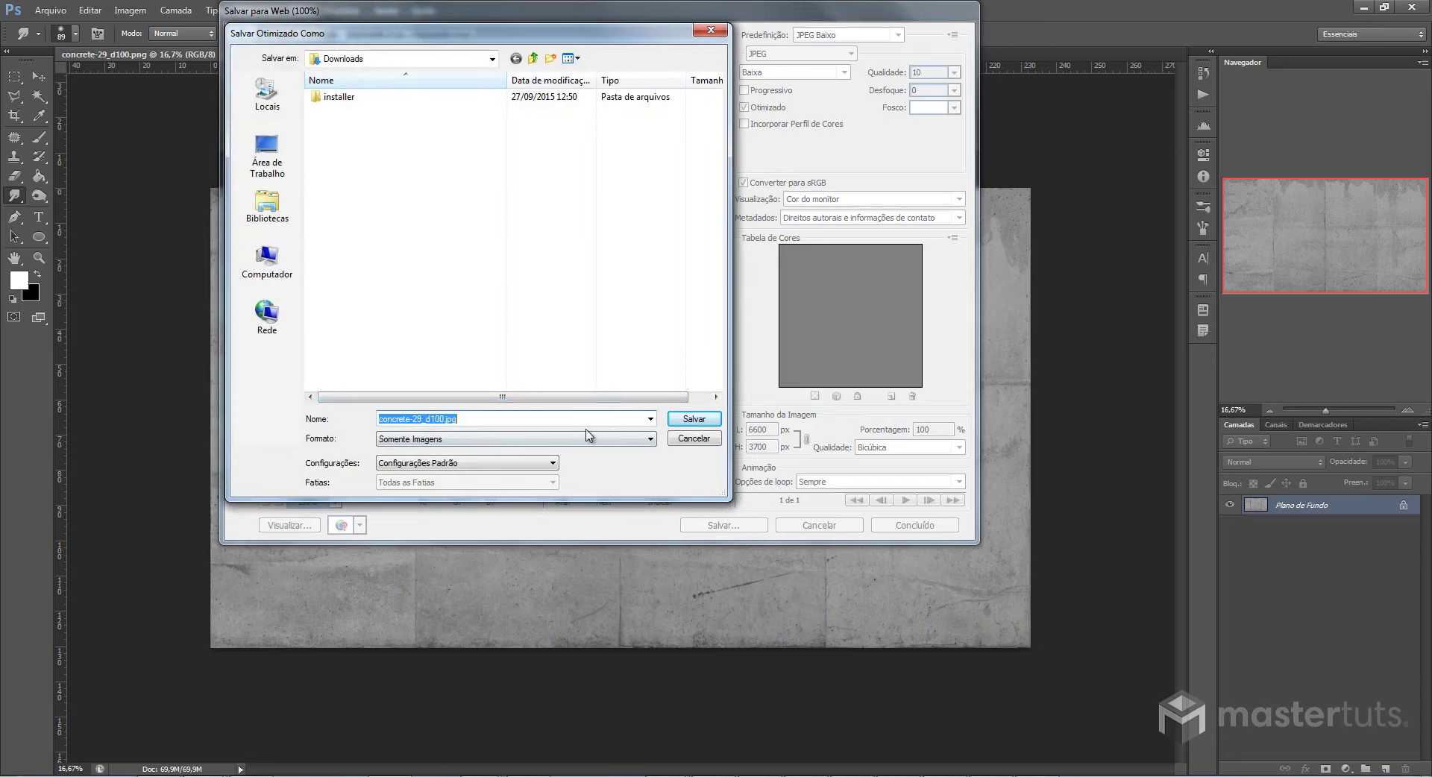
click(694, 419)
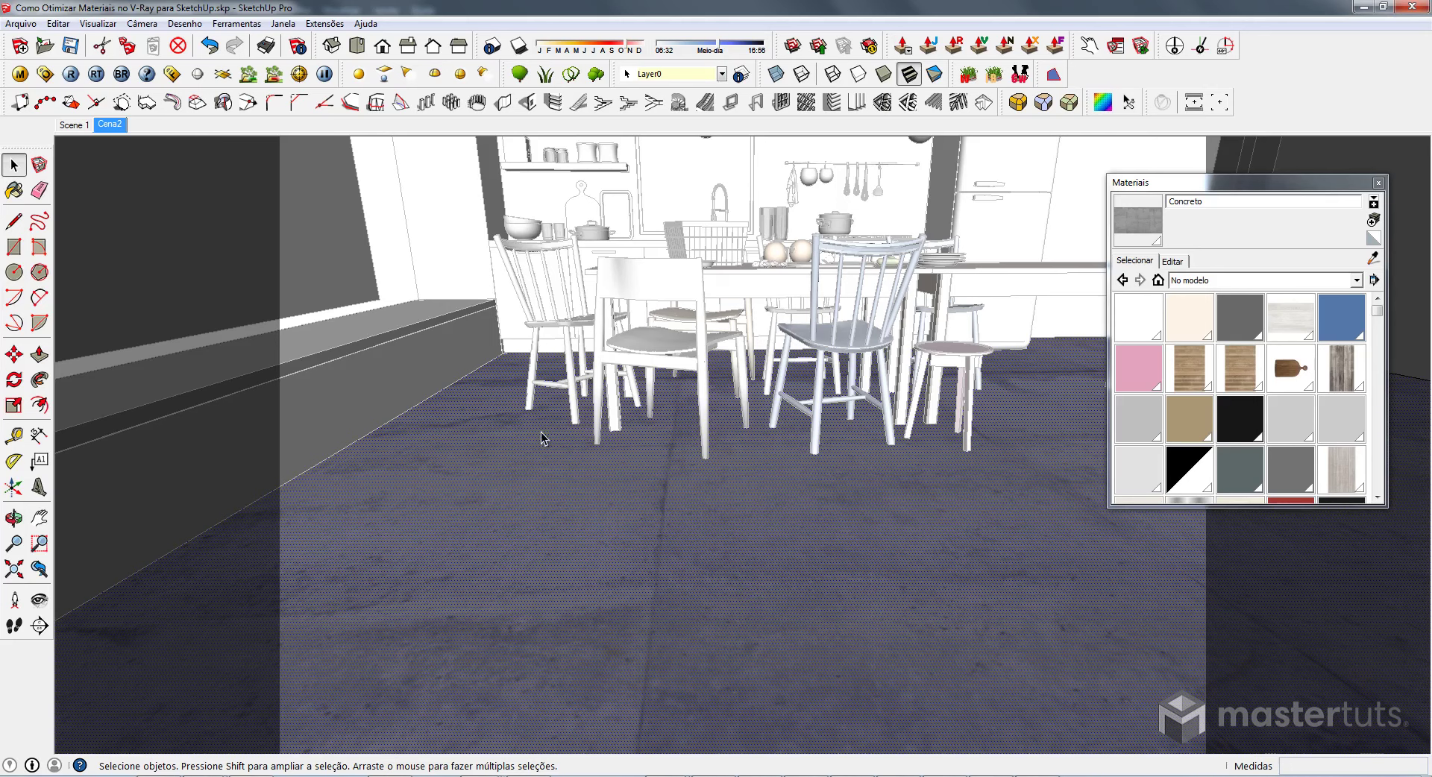
mouse_move(850, 534)
middle_down()
mouse_move(748, 436)
mouse_move(751, 502)
middle_up()
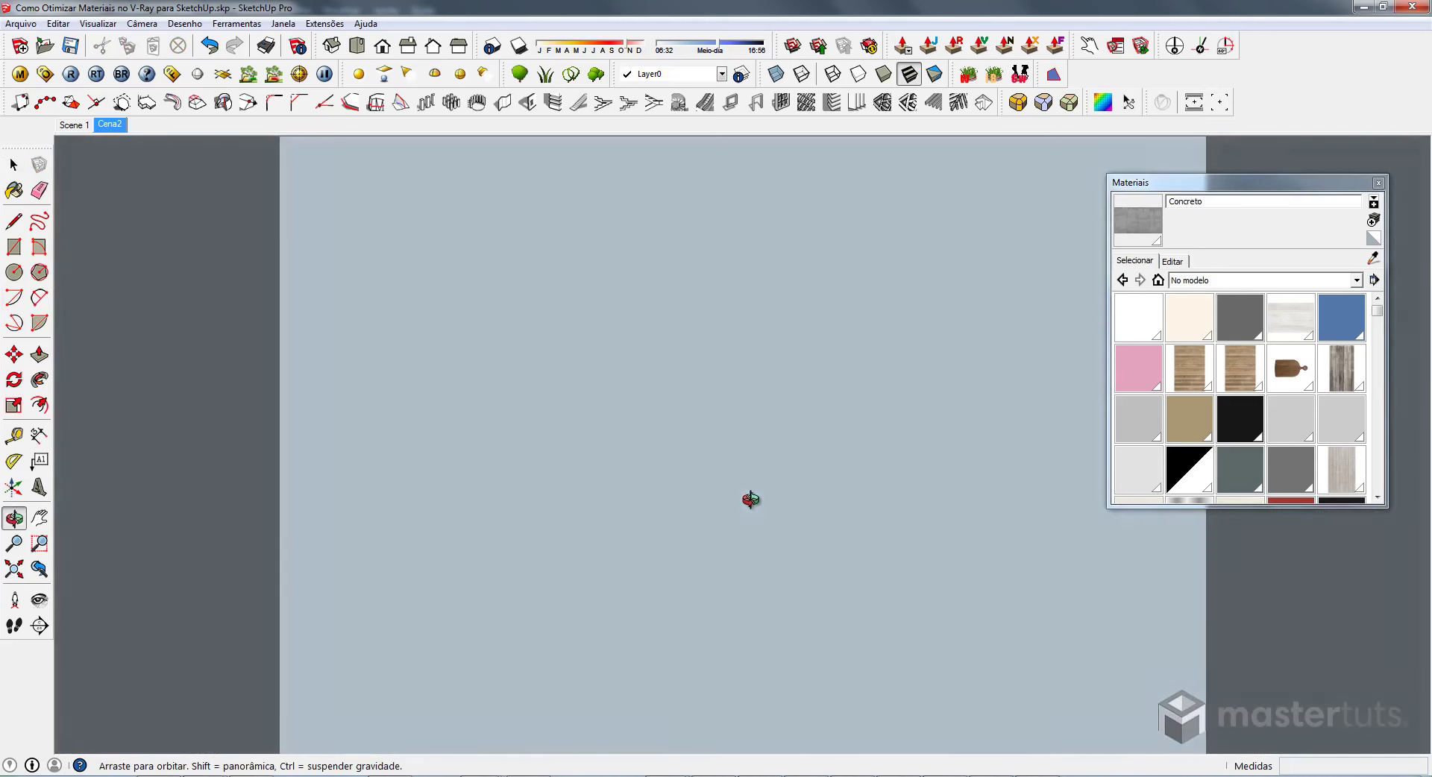
Switch to the Cena2 scene, orbit slightly to frame the concrete floor, and edit Concreto.
click(112, 125)
mouse_move(758, 518)
middle_down()
mouse_move(724, 524)
mouse_move(675, 418)
mouse_move(926, 549)
mouse_move(913, 539)
middle_up()
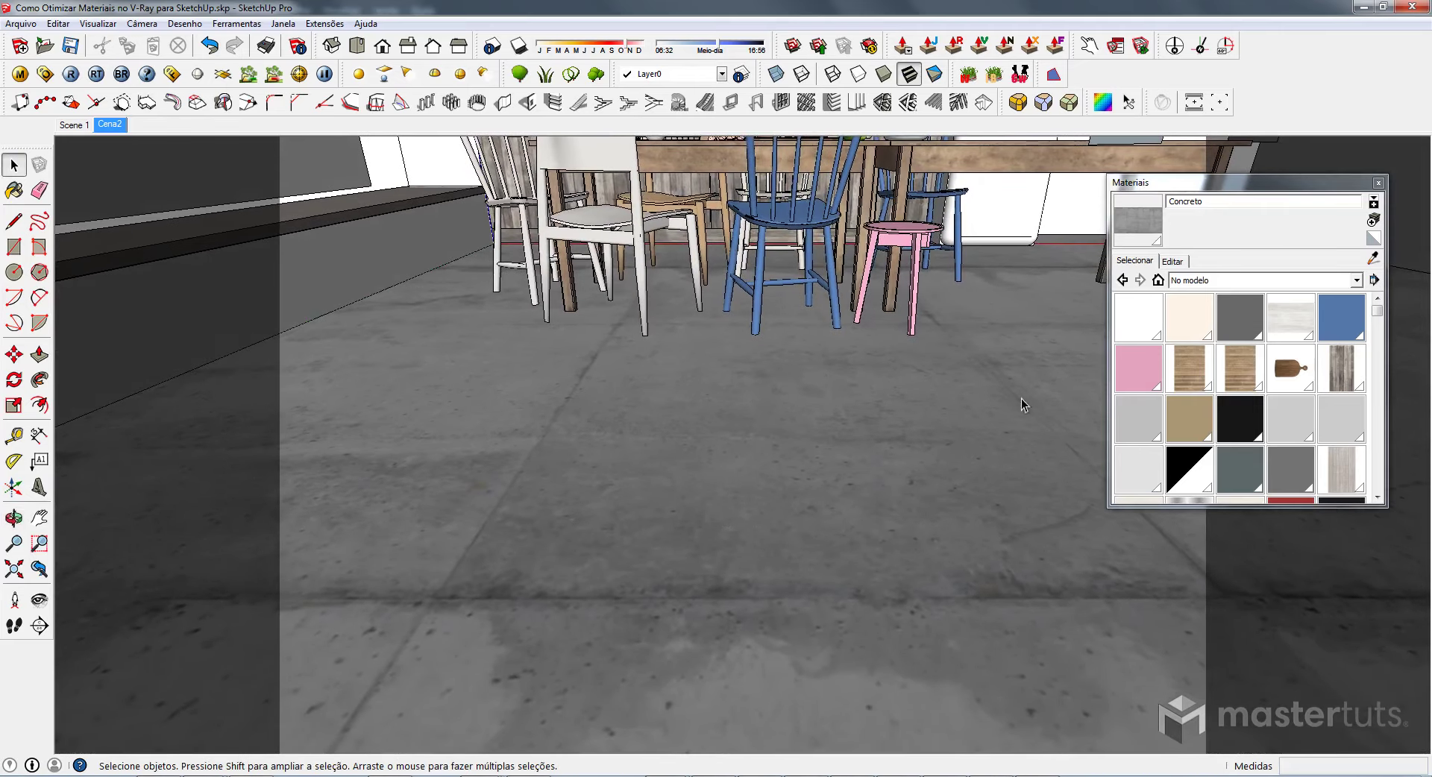
click(1174, 261)
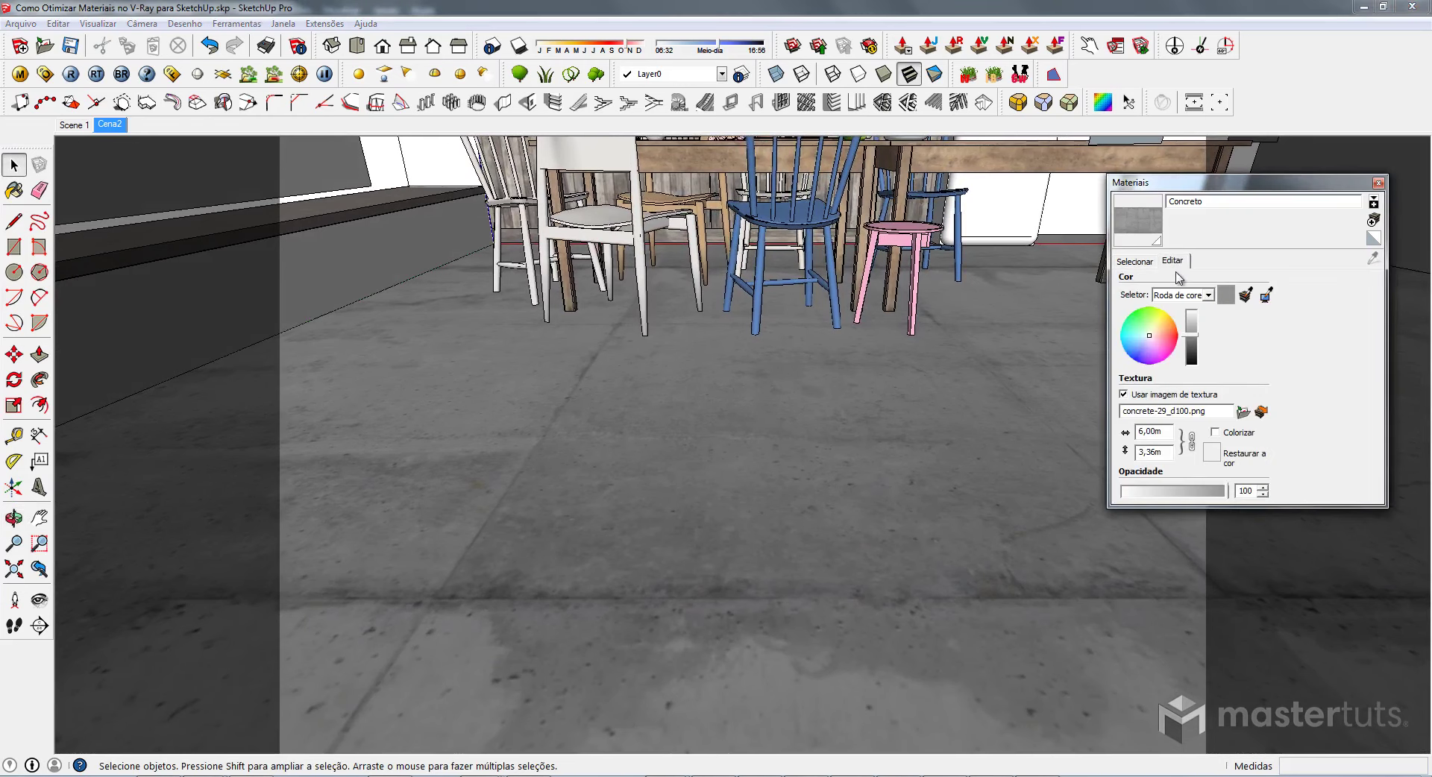
Swap the Concreto texture to concrete-29_d100.jpg, keeping its 6,00 m by 3,36 m size.
click(1242, 412)
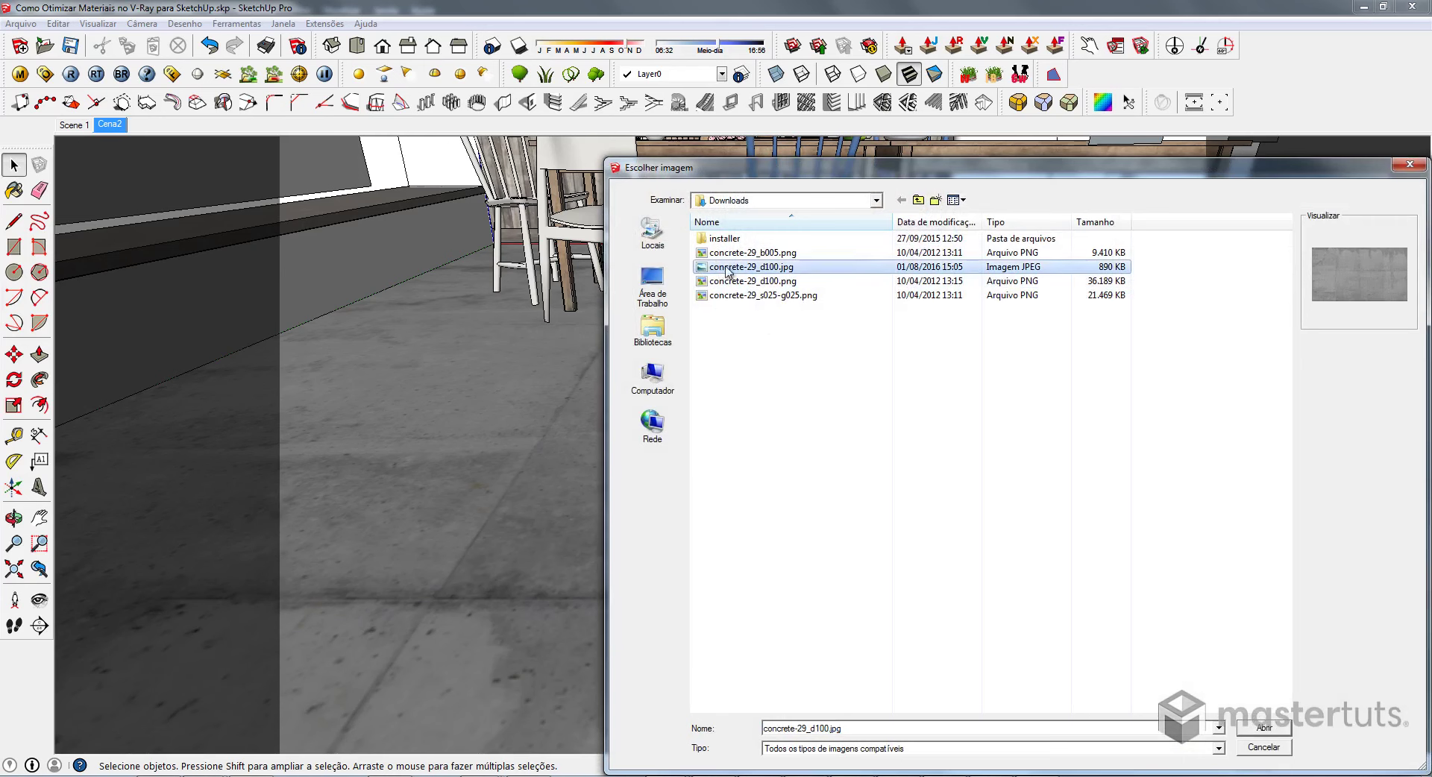
click(1262, 727)
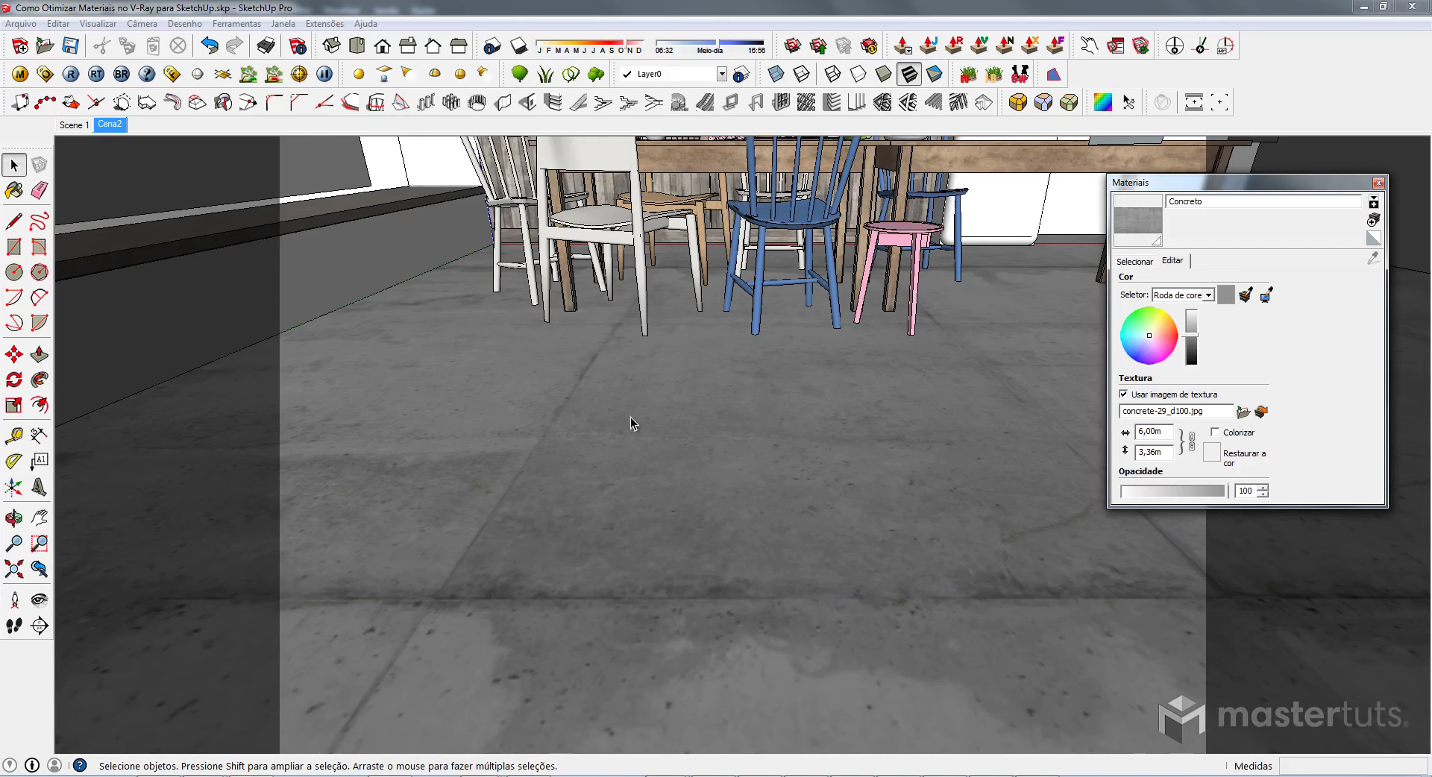
Save the model with Arquivo > Salvar and bring up the Otimizar Materiais folder in Explorer.
click(22, 27)
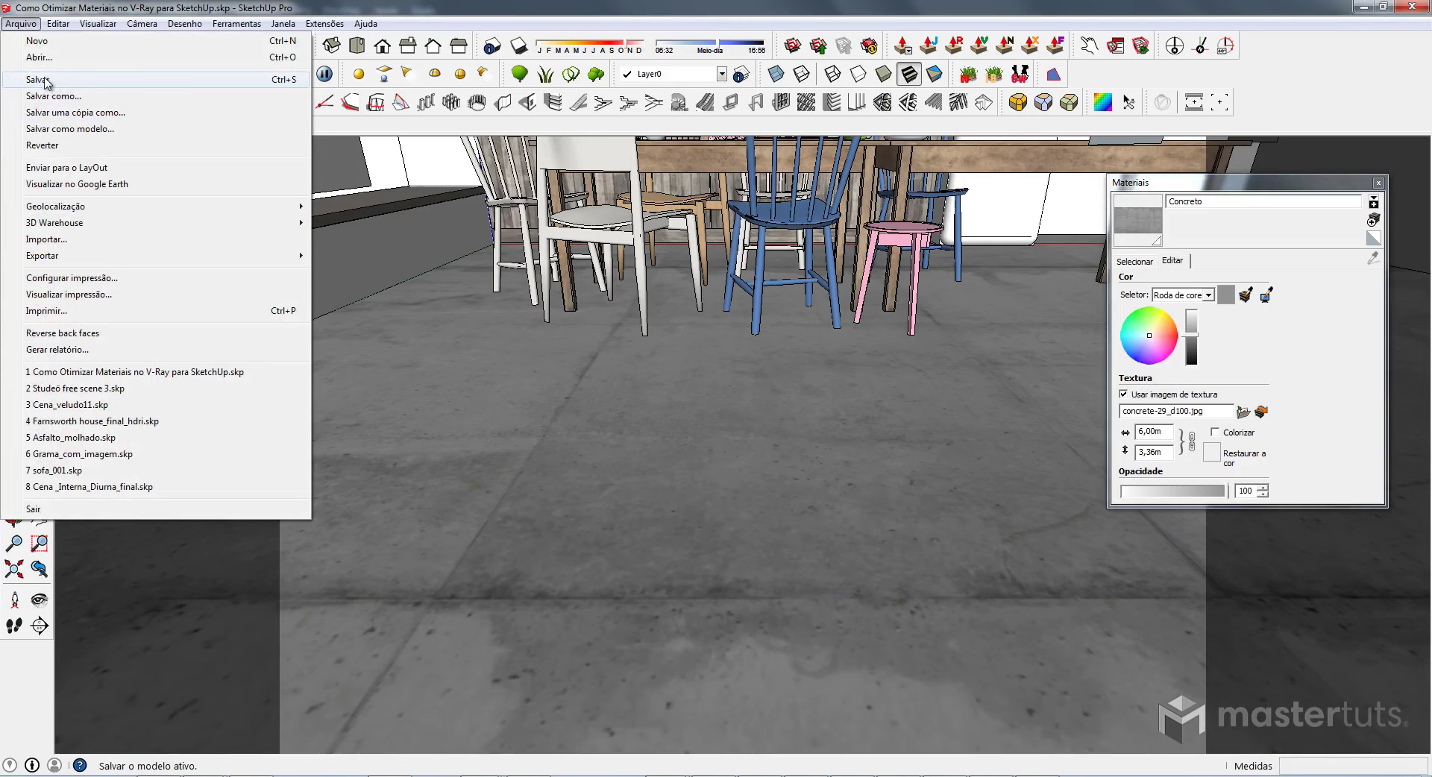
click(45, 80)
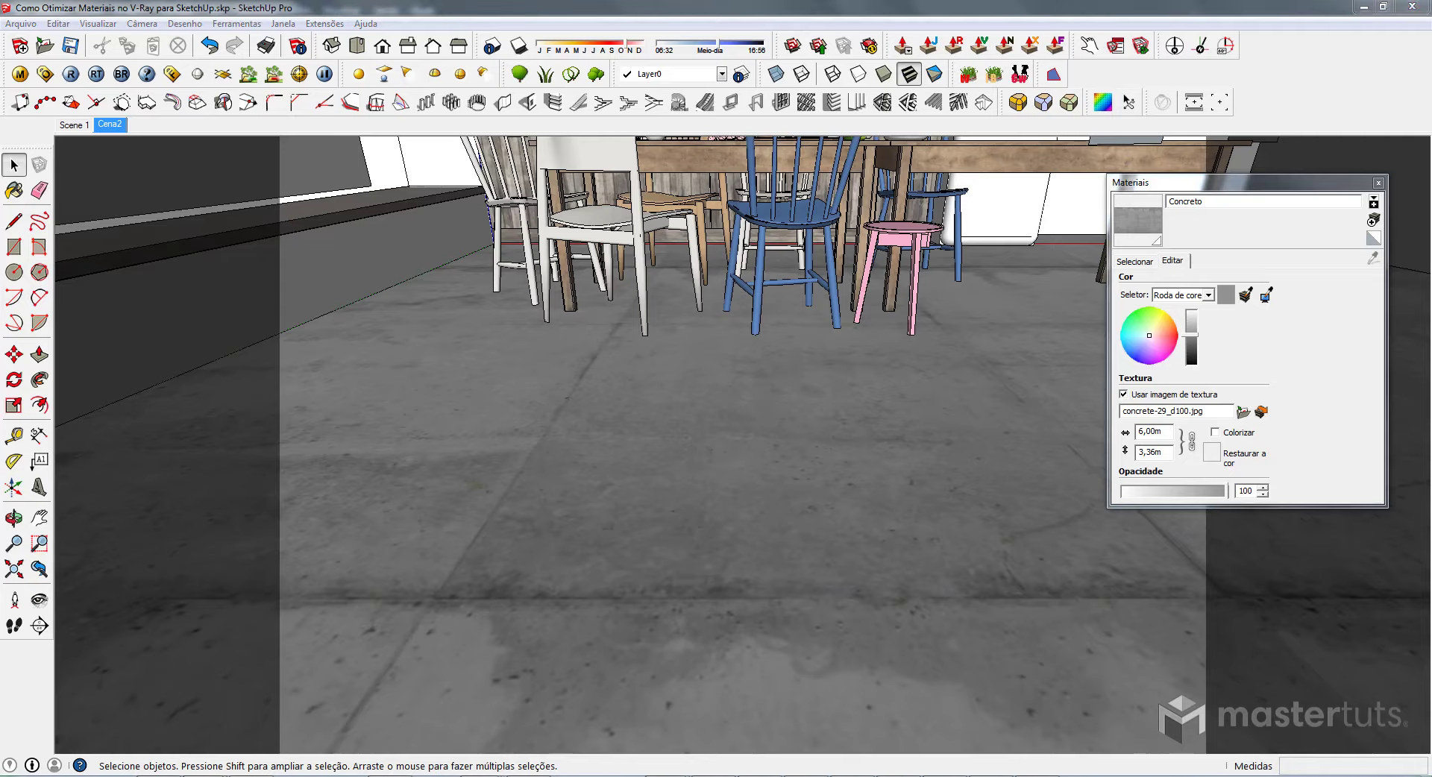
click(275, 726)
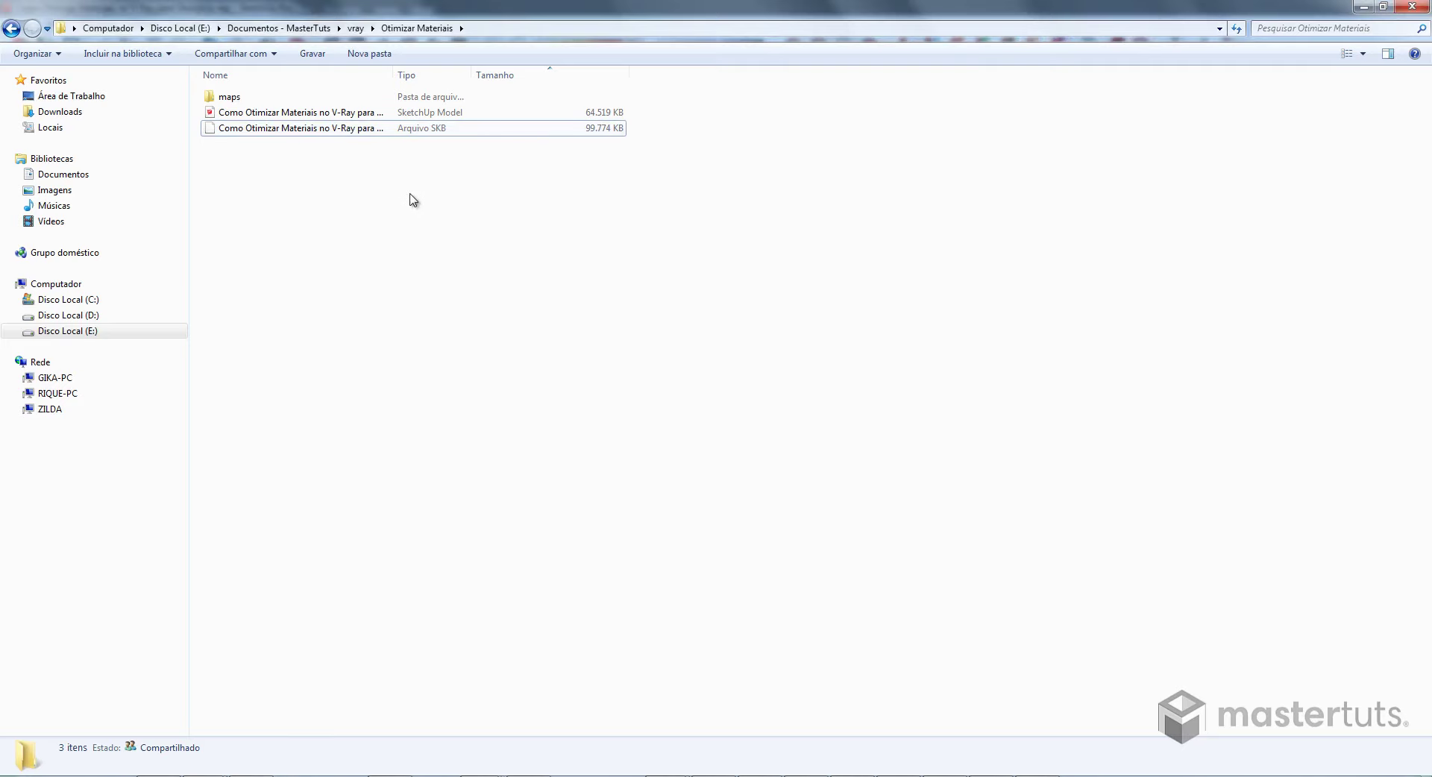
Select the SKB backup to compare its size with the 64,519 KB saved model.
click(355, 132)
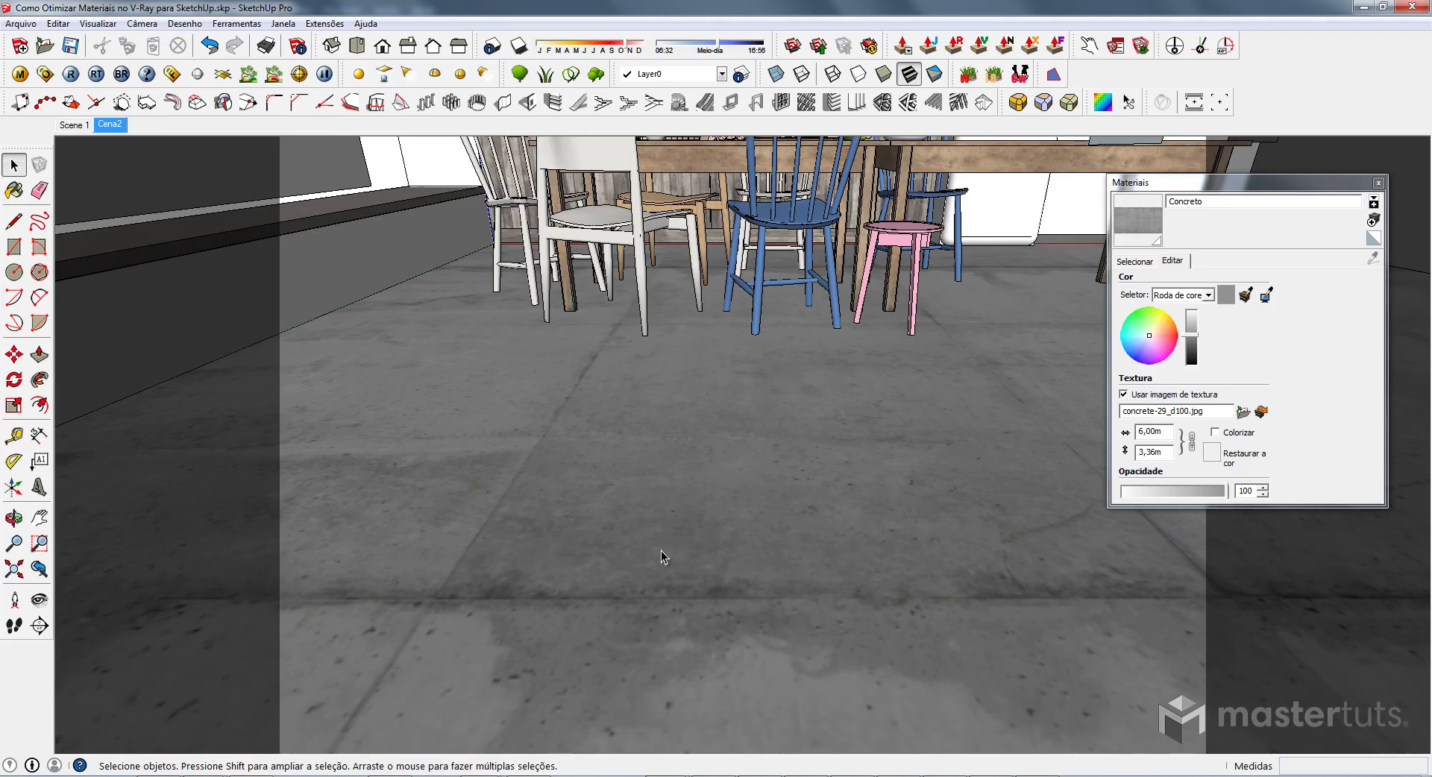
Uncheck Can be Overridden in the concrete material's V-Ray options and close the editor.
click(20, 74)
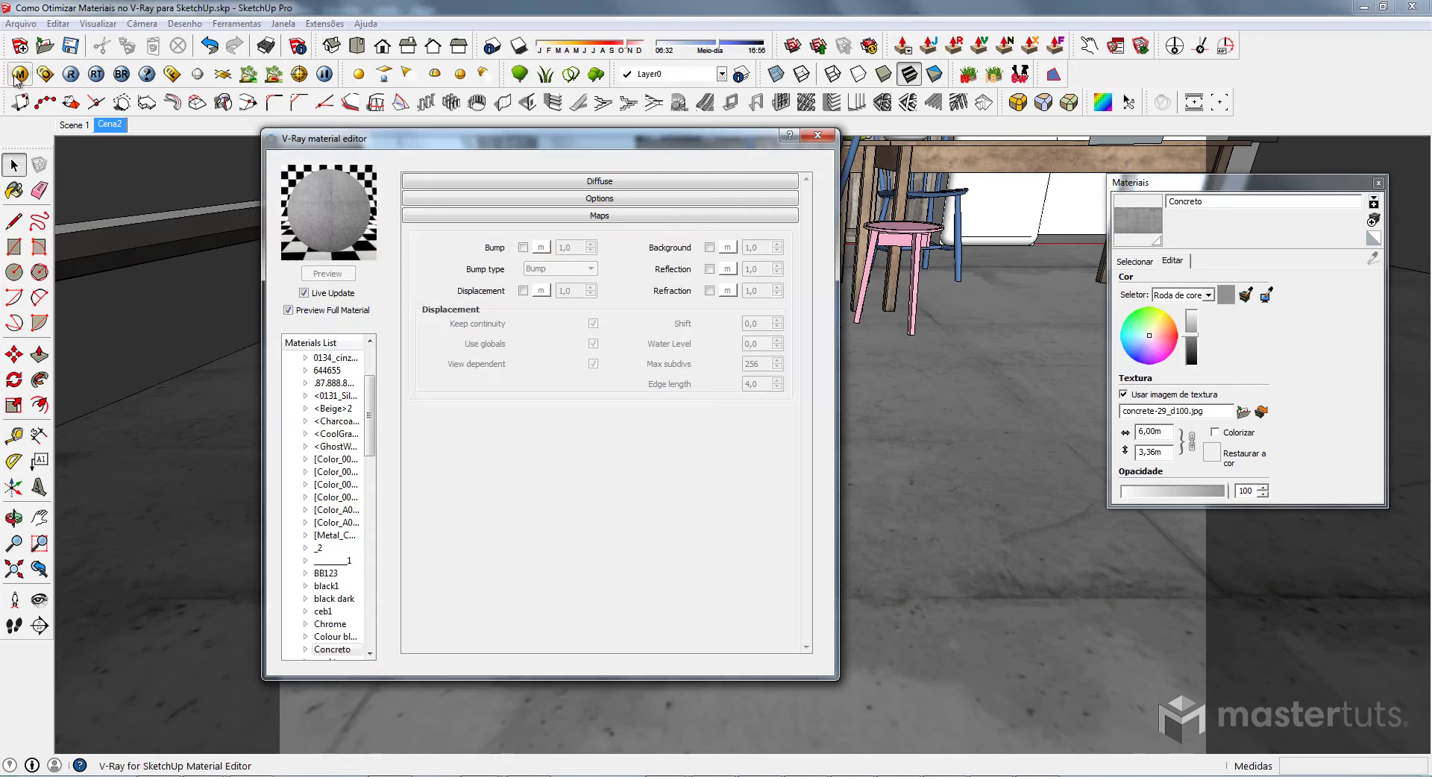
click(536, 200)
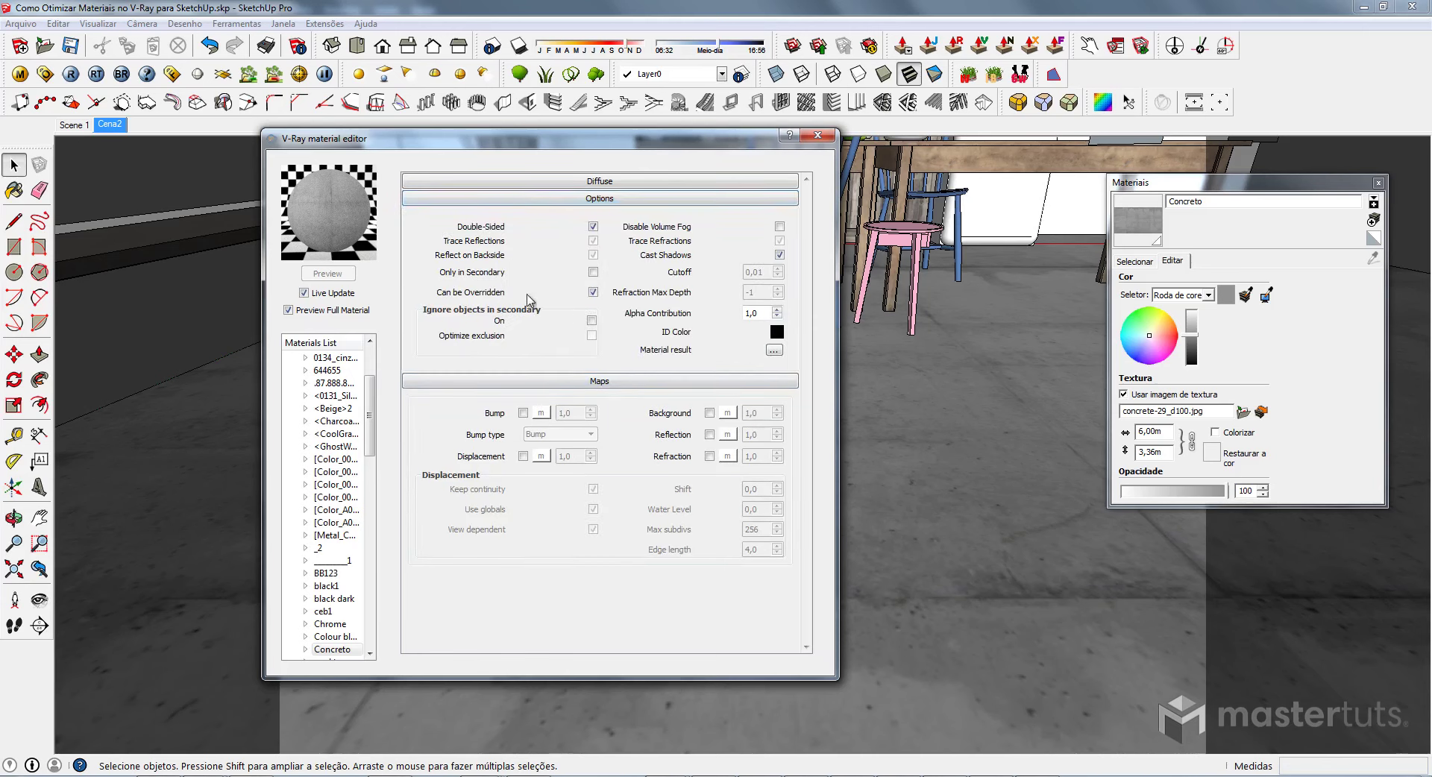
click(593, 292)
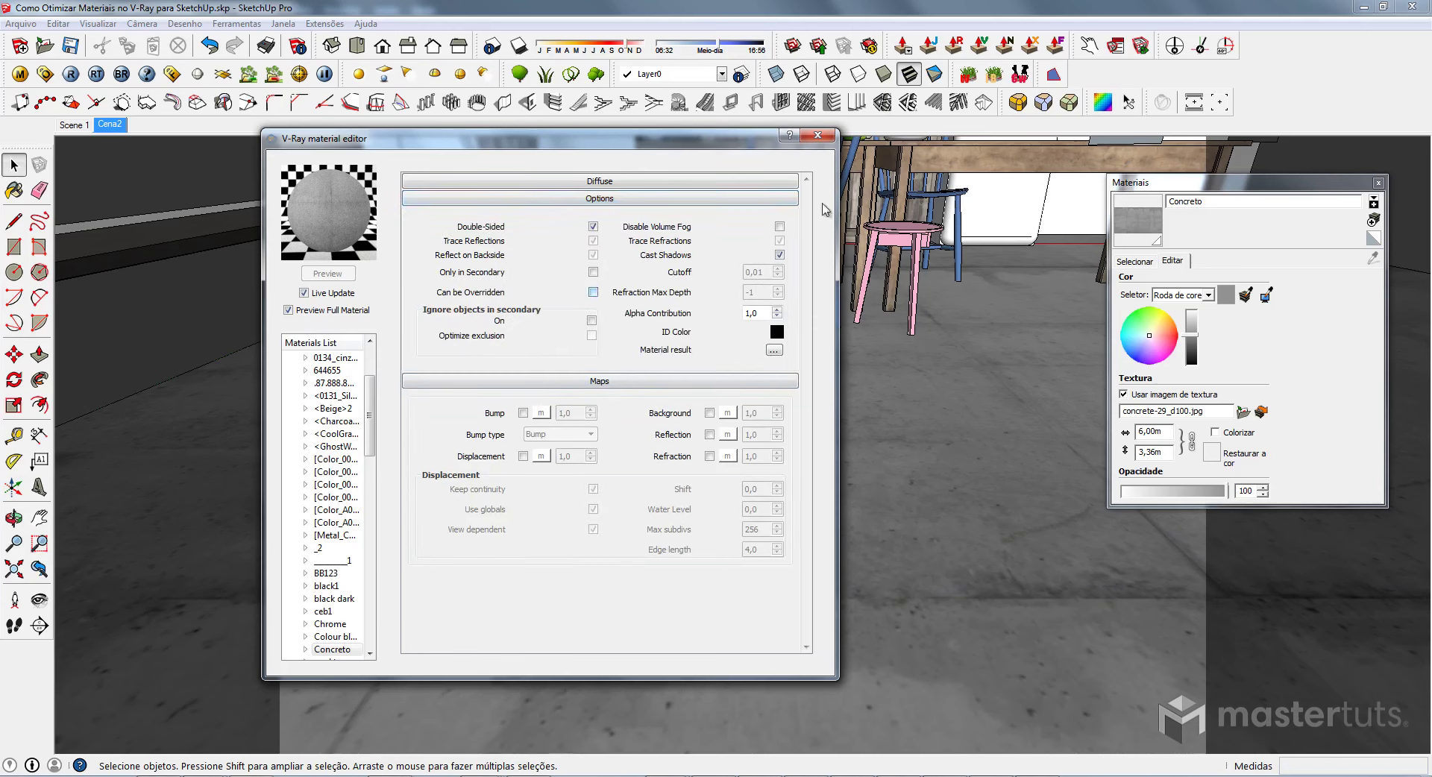
click(816, 137)
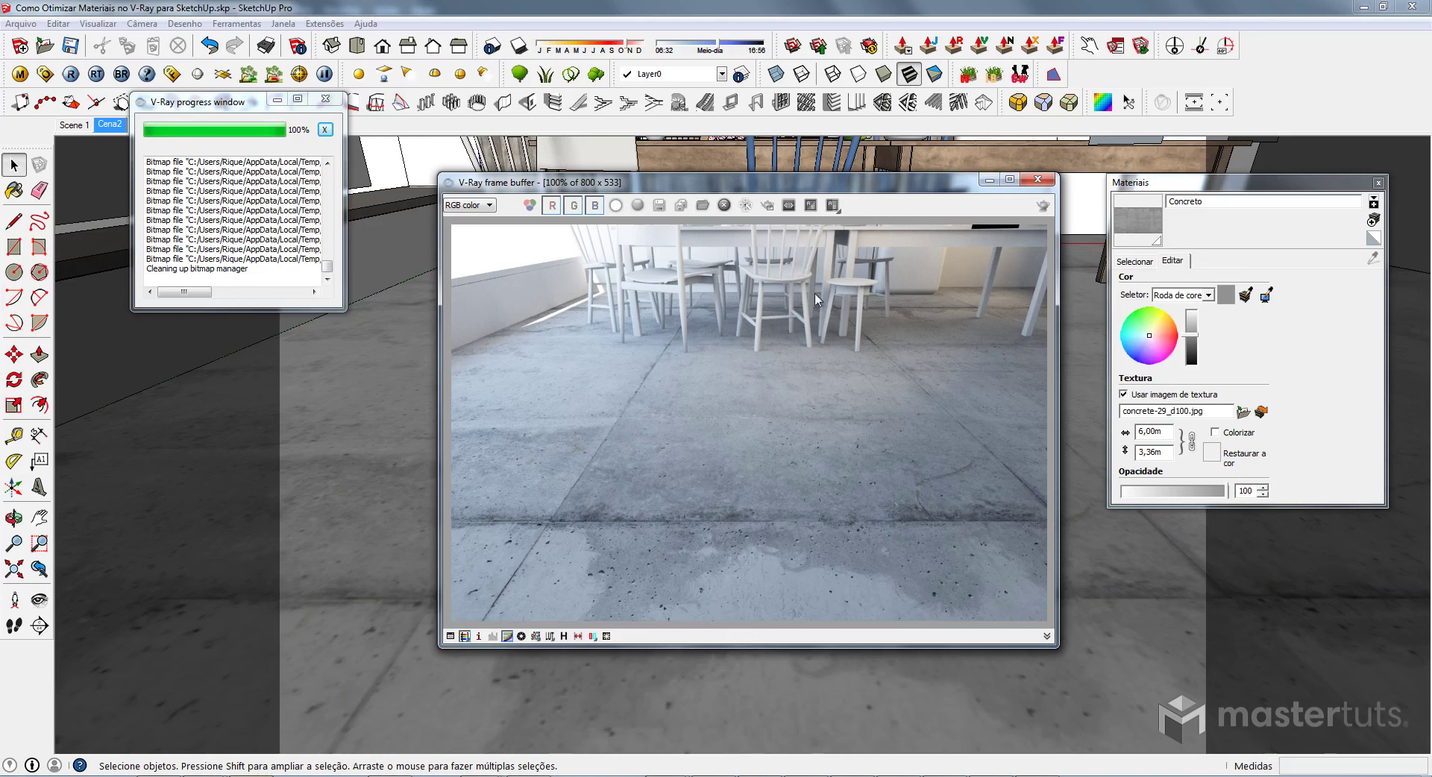
Restrict rendering to a region over the lower-left floor and reopen the V-Ray material editor.
click(768, 205)
drag(508, 481, 770, 643)
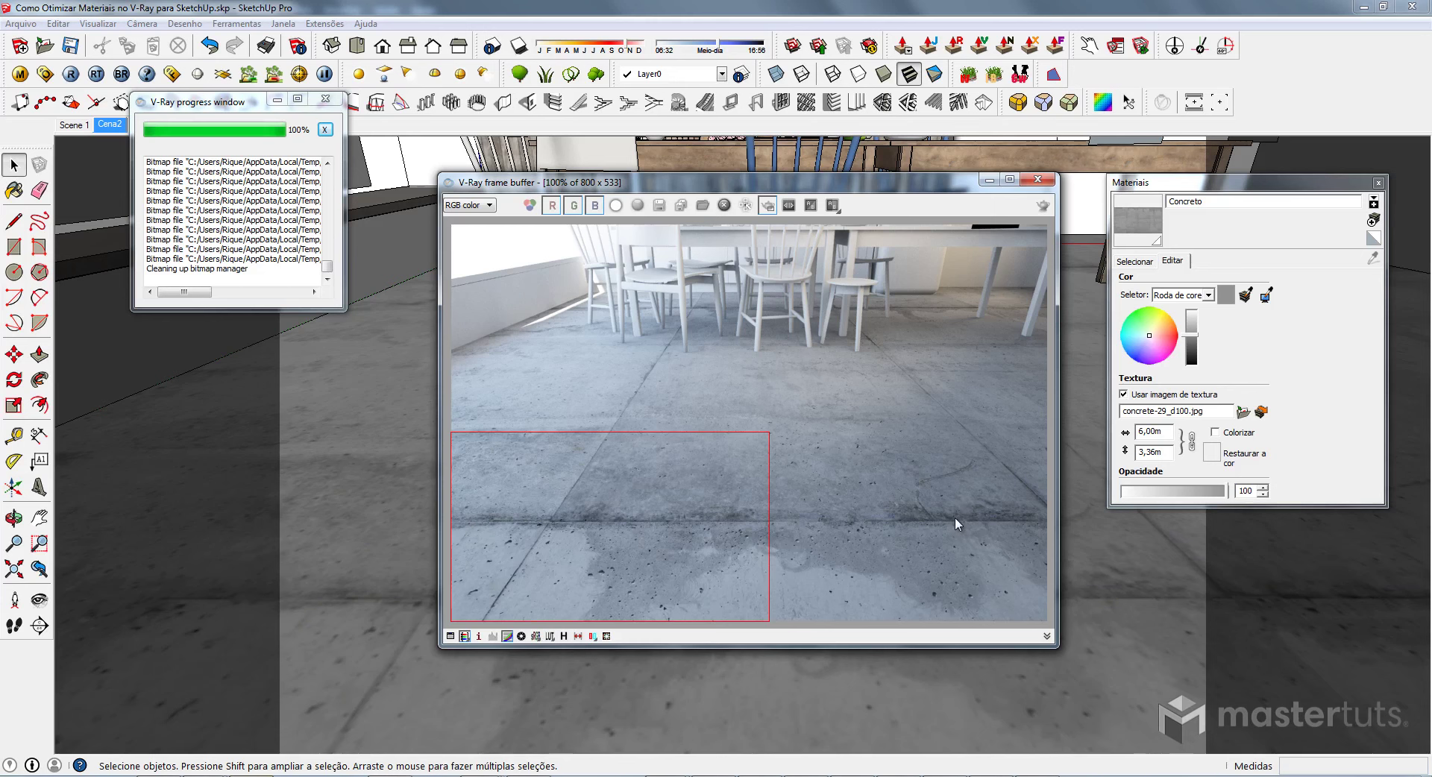
click(20, 74)
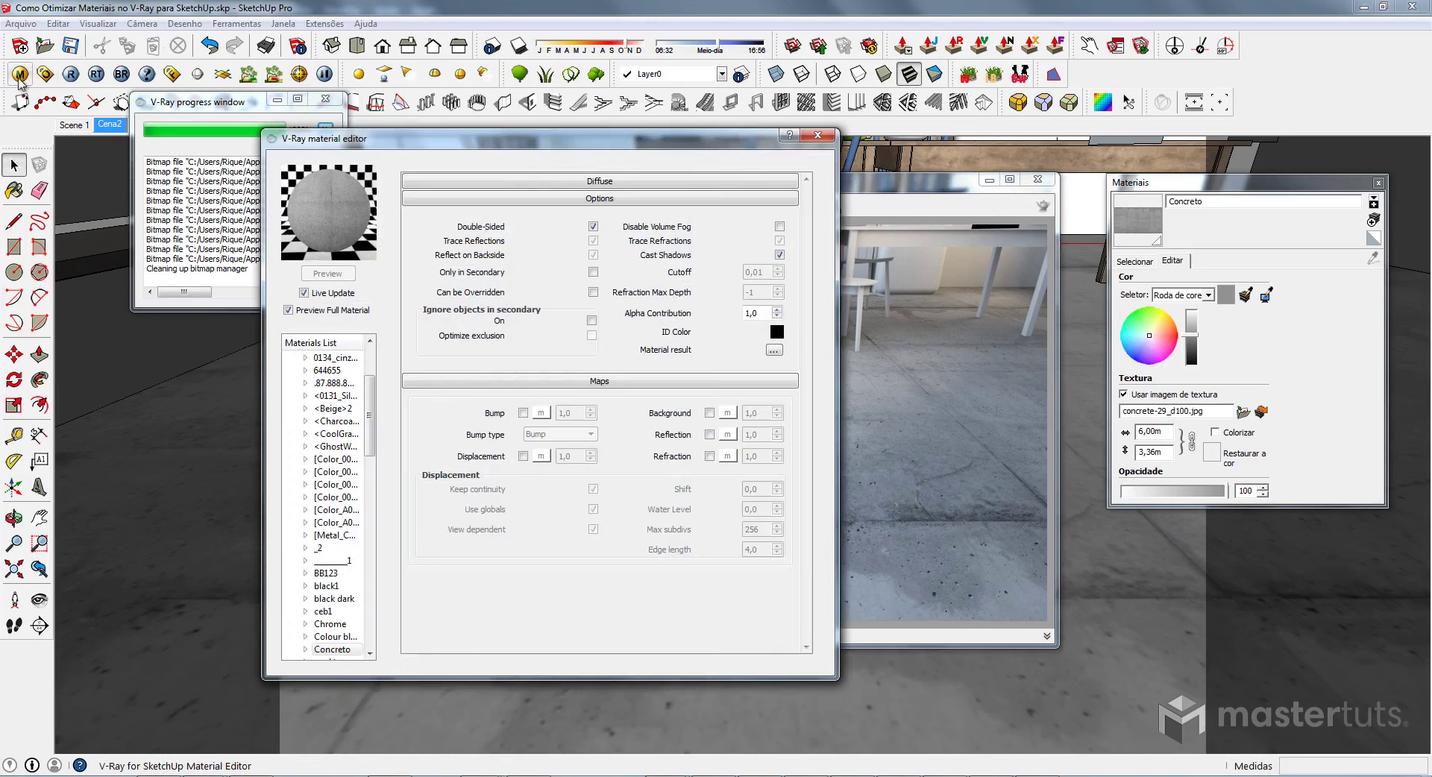
Add a VRayBRDF layer to Concreto and start a texture map for its diffuse colour.
click(479, 199)
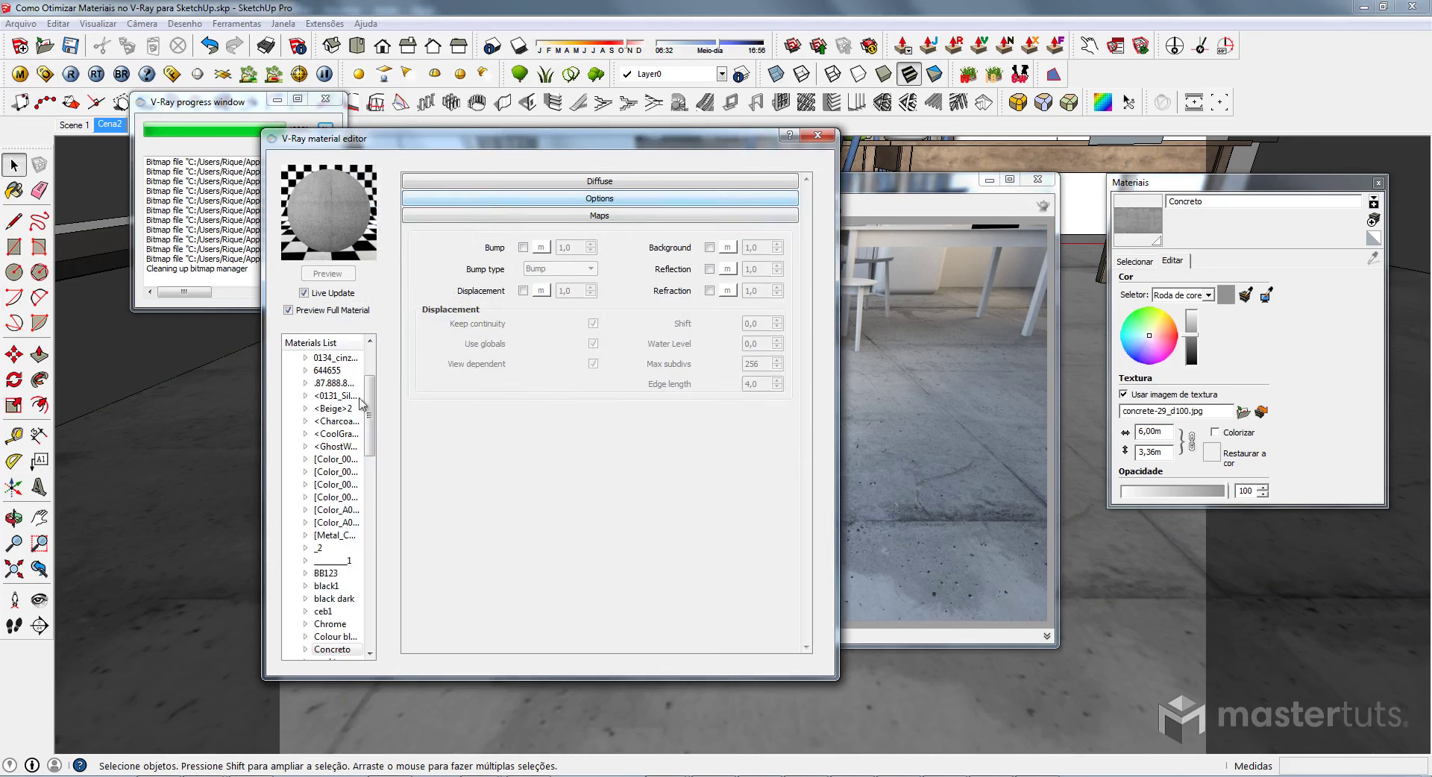
scroll(333, 451, down, 5)
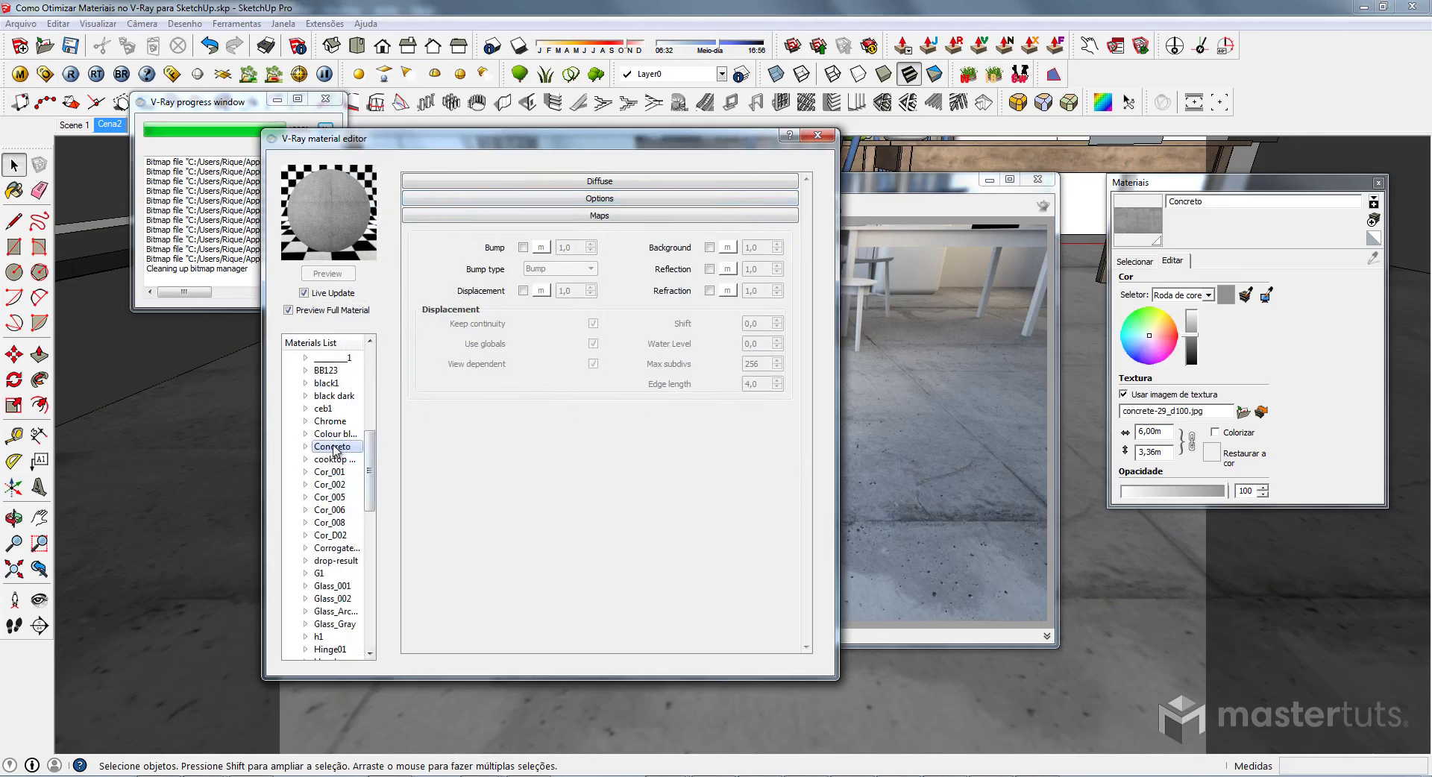
right_click(333, 450)
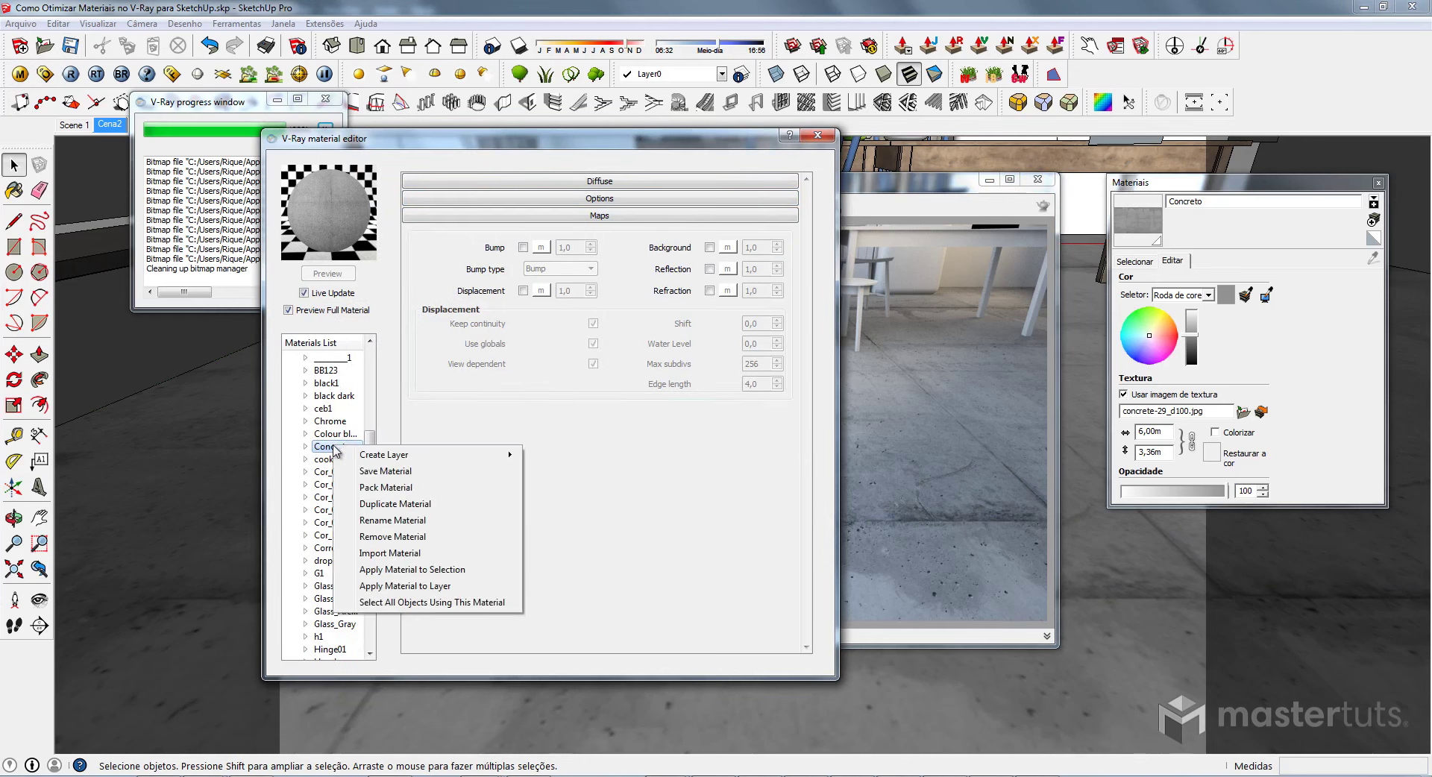
mouse_move(432, 455)
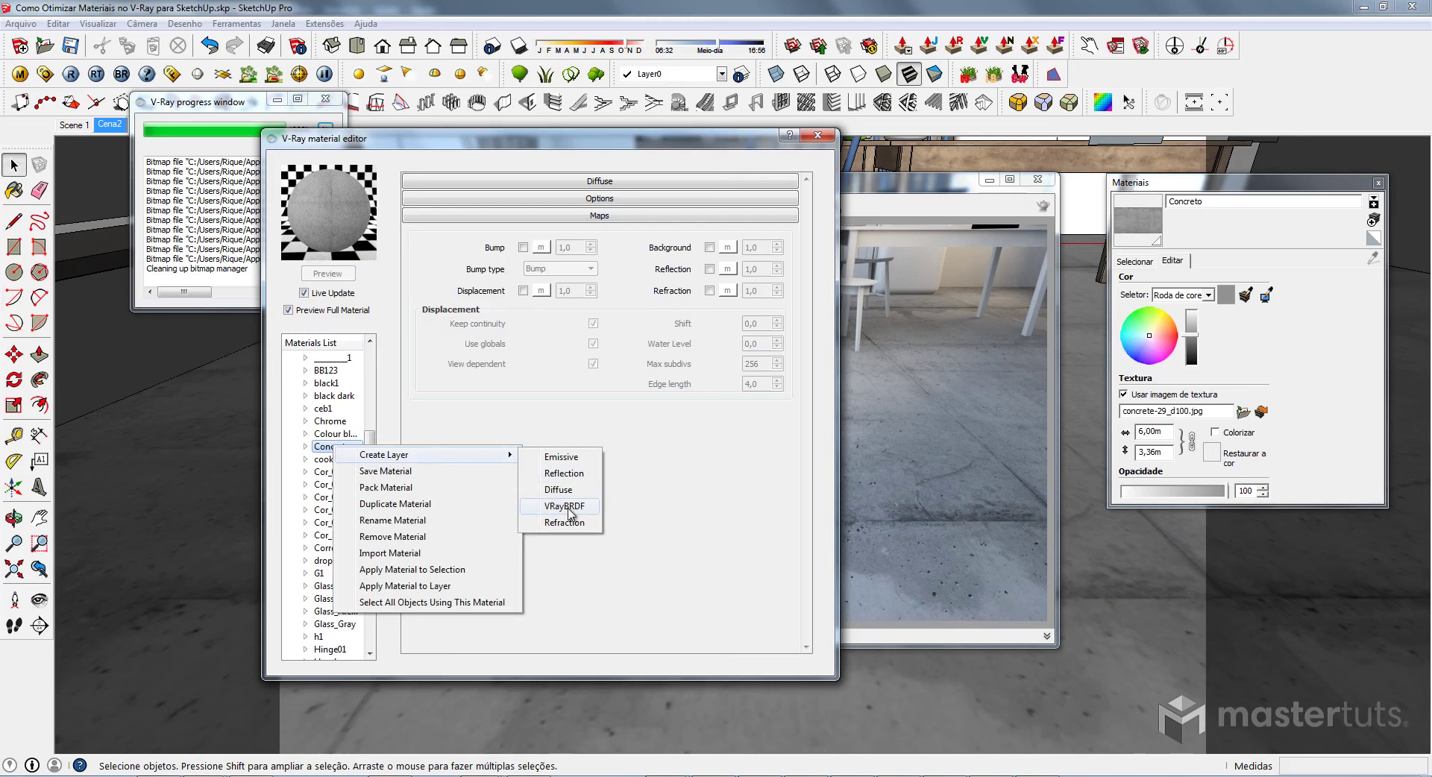
click(565, 507)
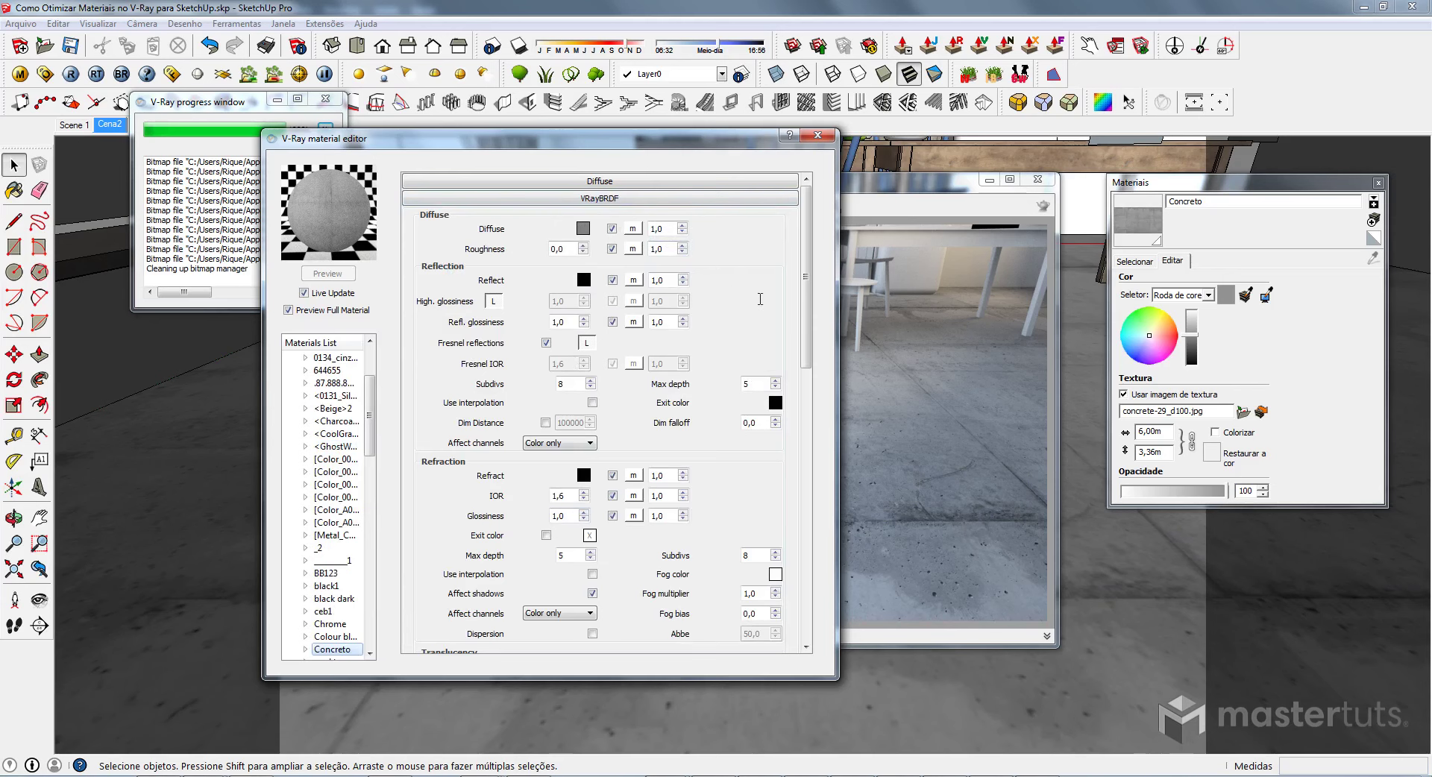
click(633, 229)
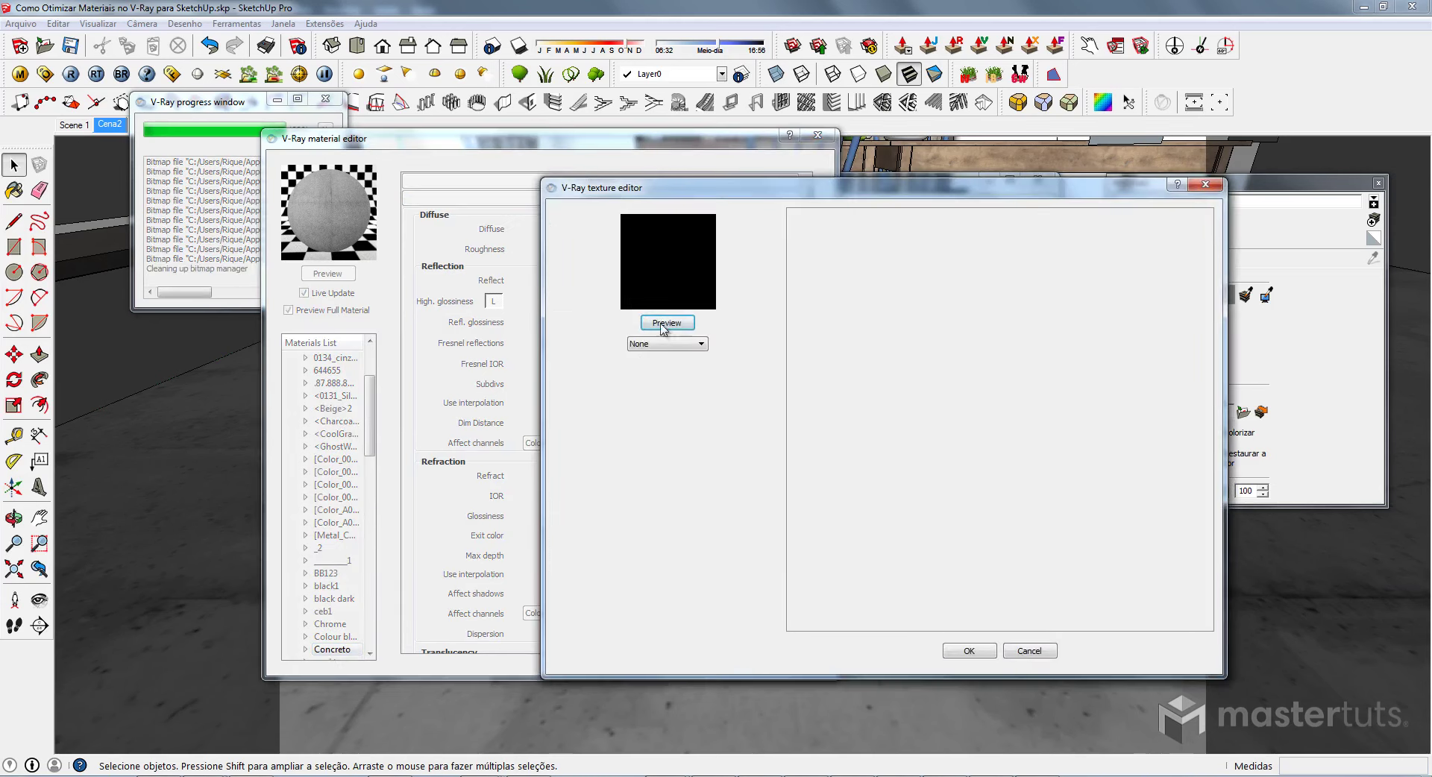
Map Concreto's diffuse to a TexBitmap loaded from concrete-29_d100.png.
click(666, 343)
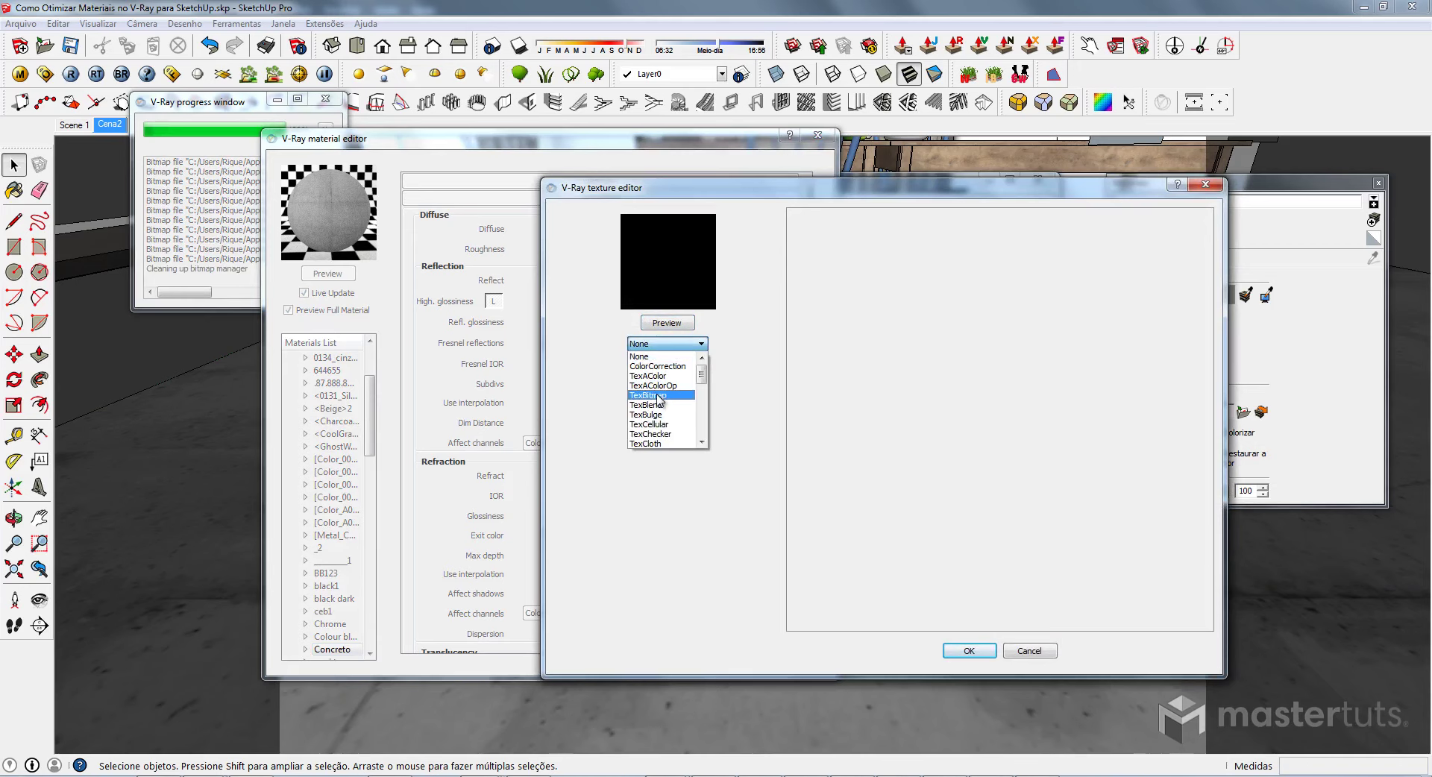
click(659, 396)
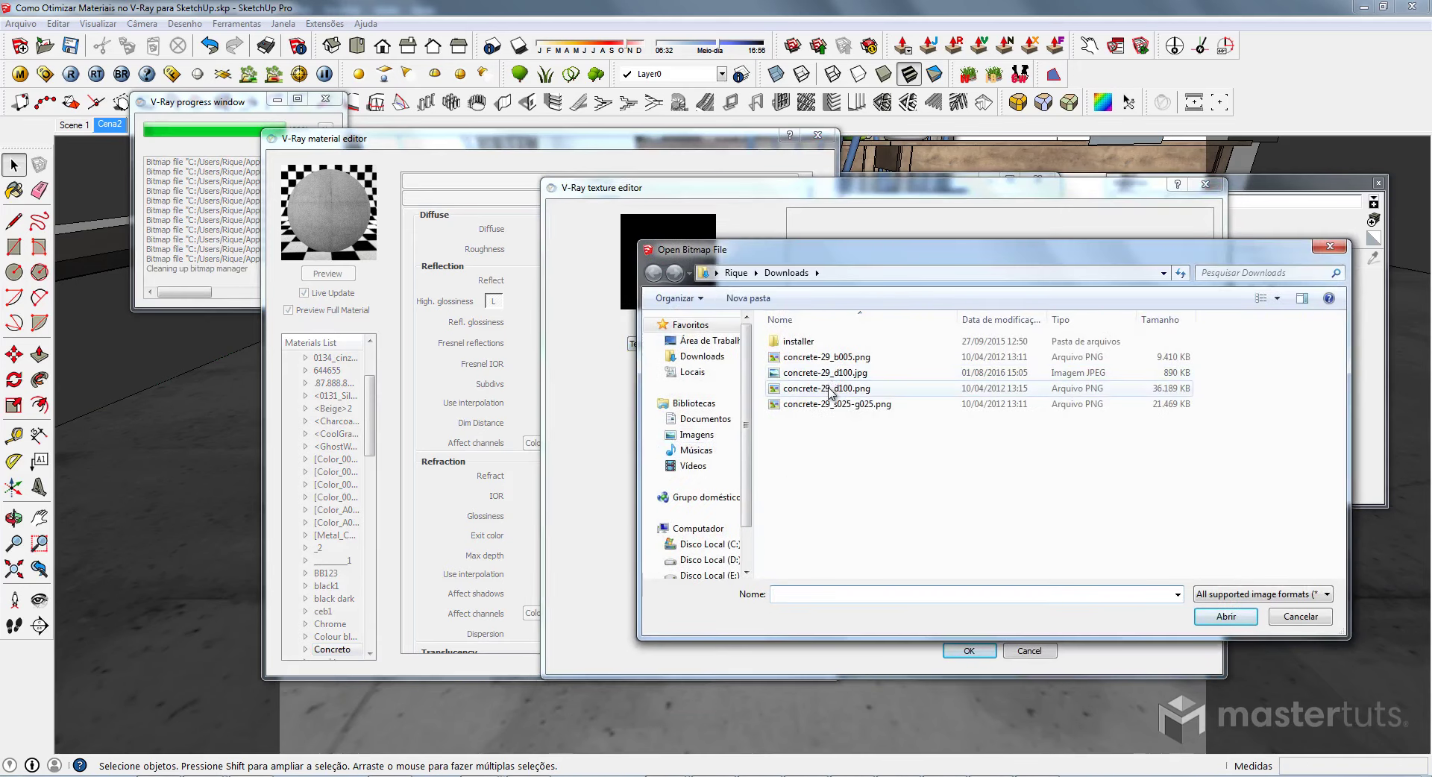
click(831, 391)
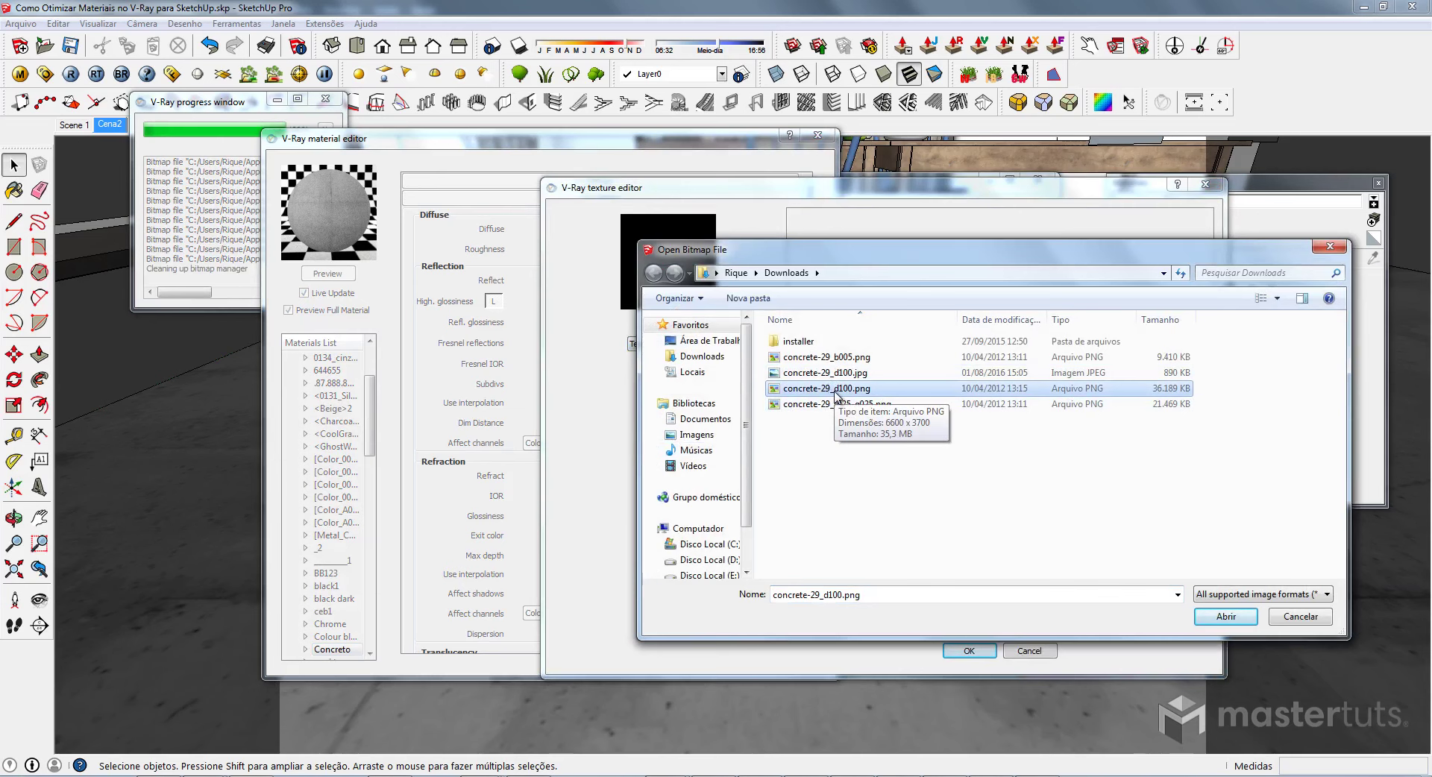
click(1231, 618)
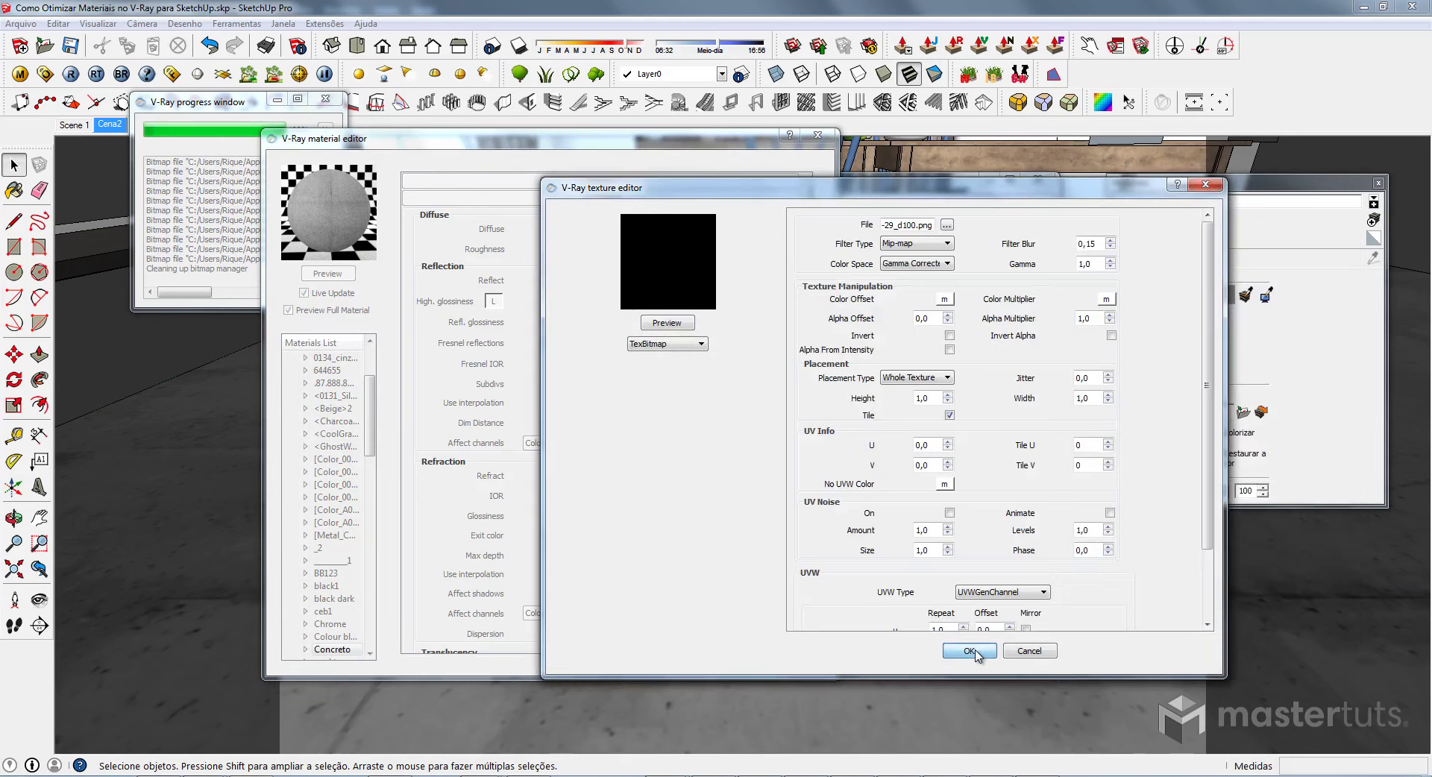
click(970, 651)
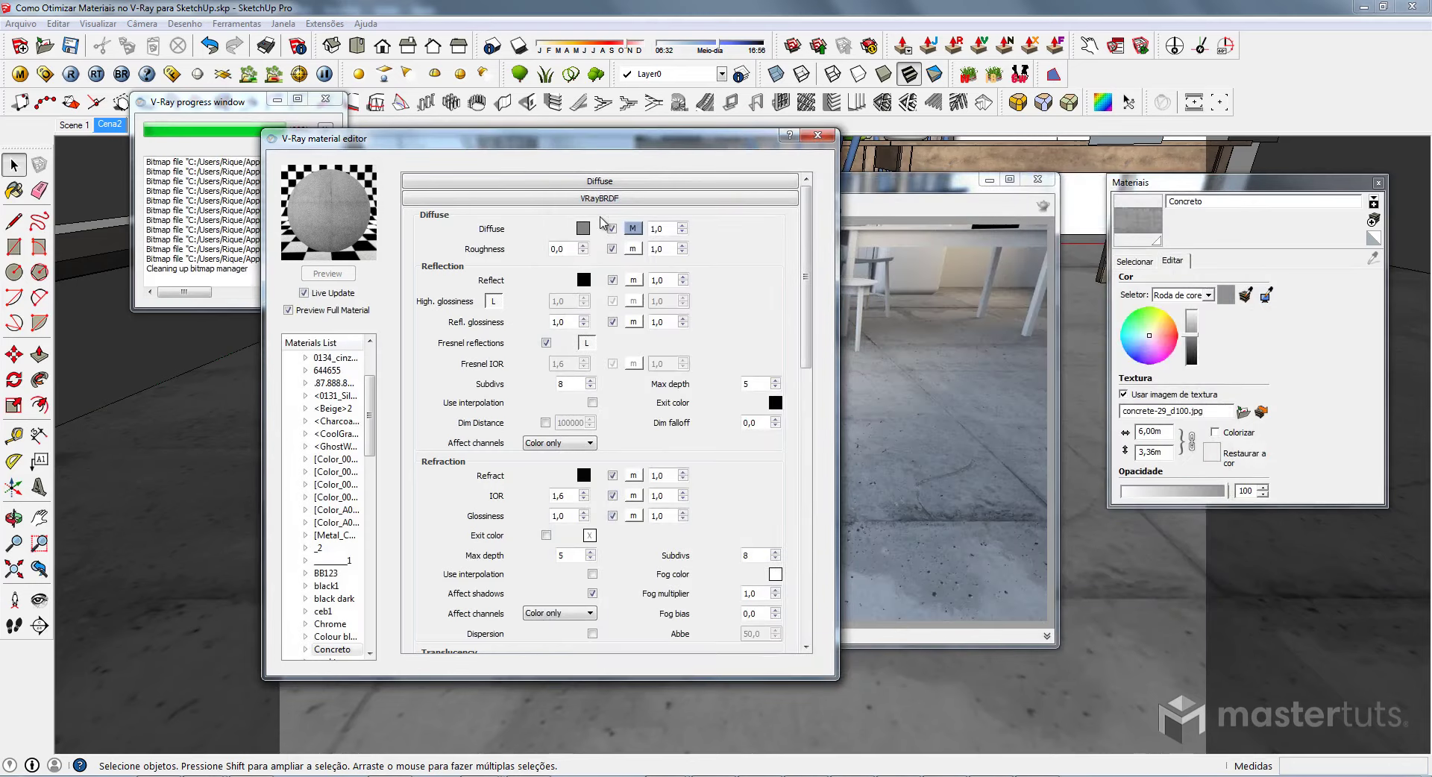
click(611, 182)
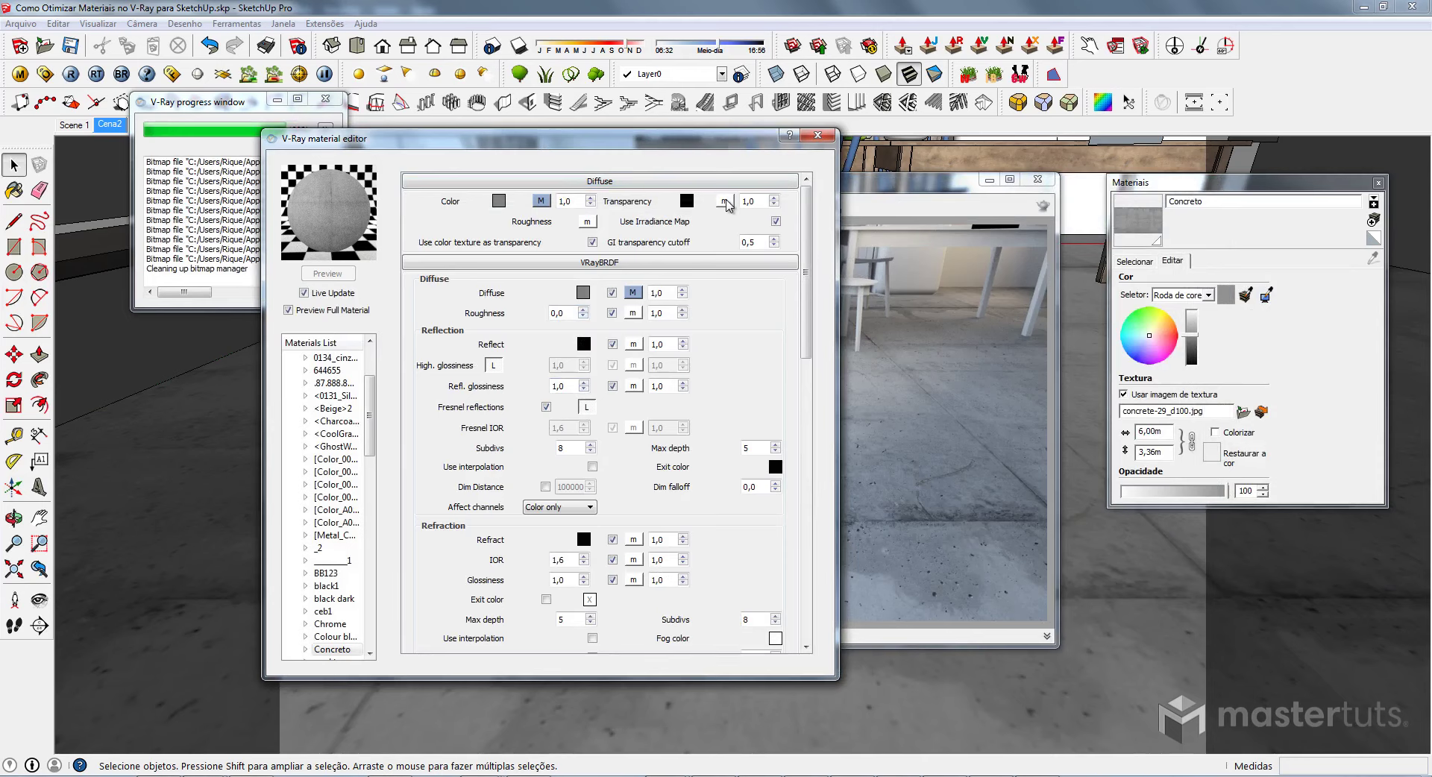
Give Concreto's transparency a TexAColor map set to pure white (255,255,255).
click(728, 202)
click(662, 349)
click(660, 385)
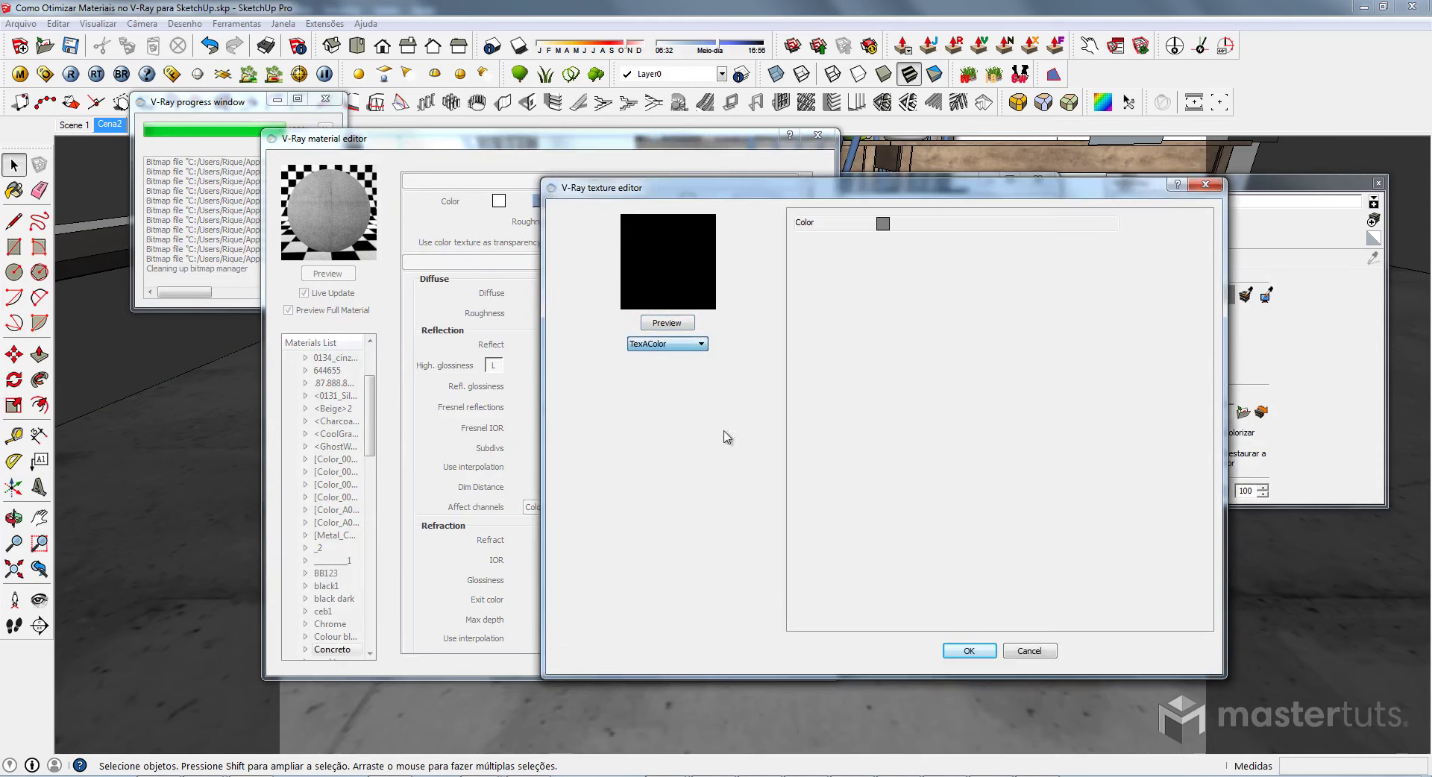
click(883, 223)
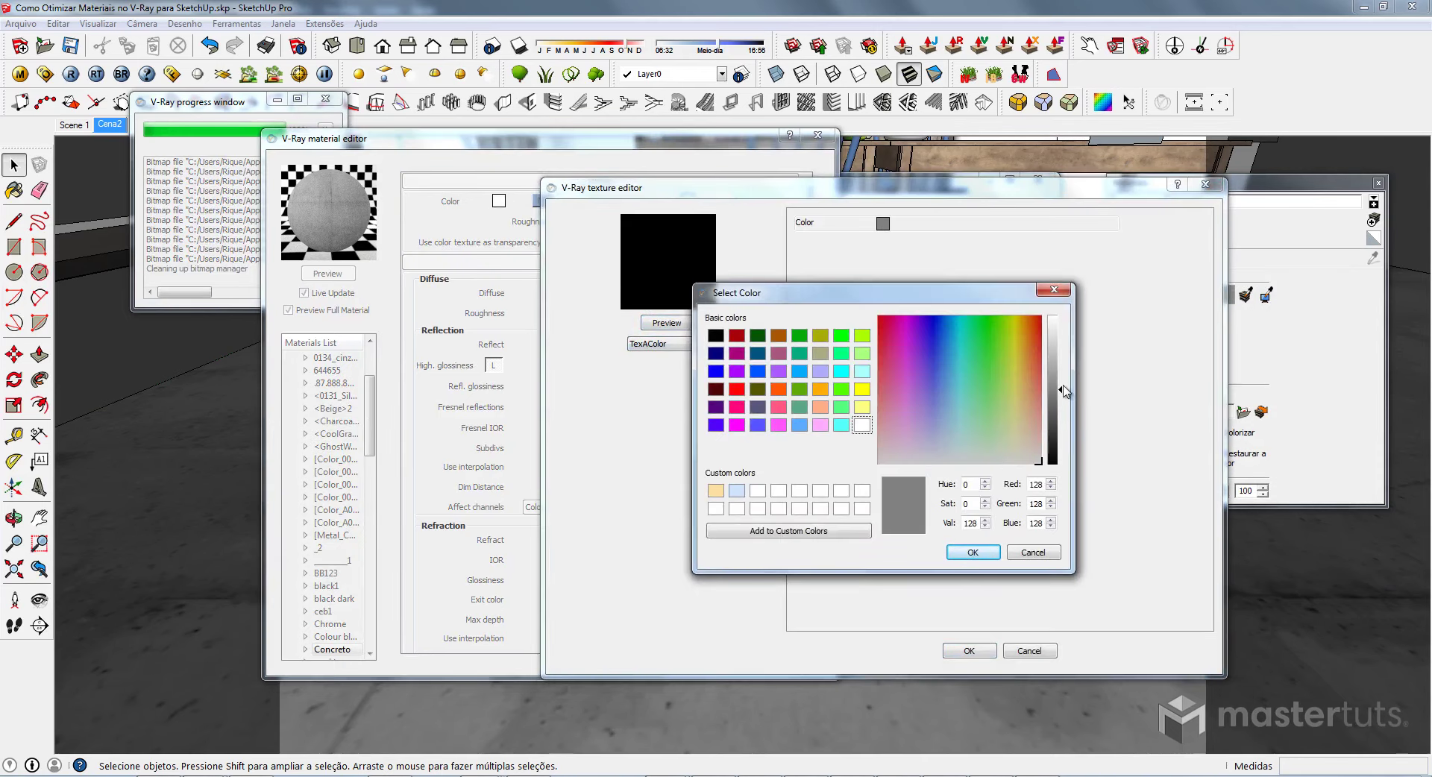
drag(1056, 362, 1059, 312)
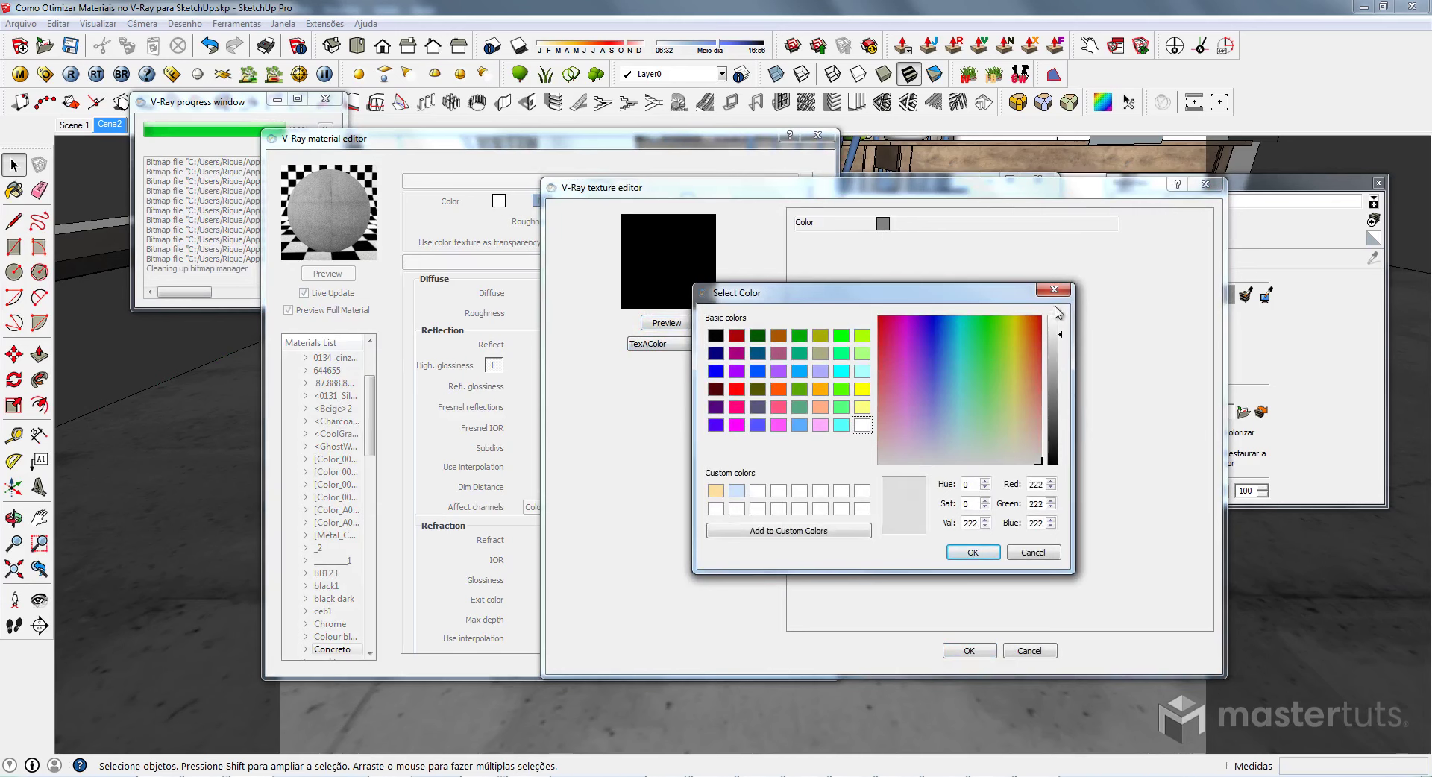
click(992, 553)
click(967, 652)
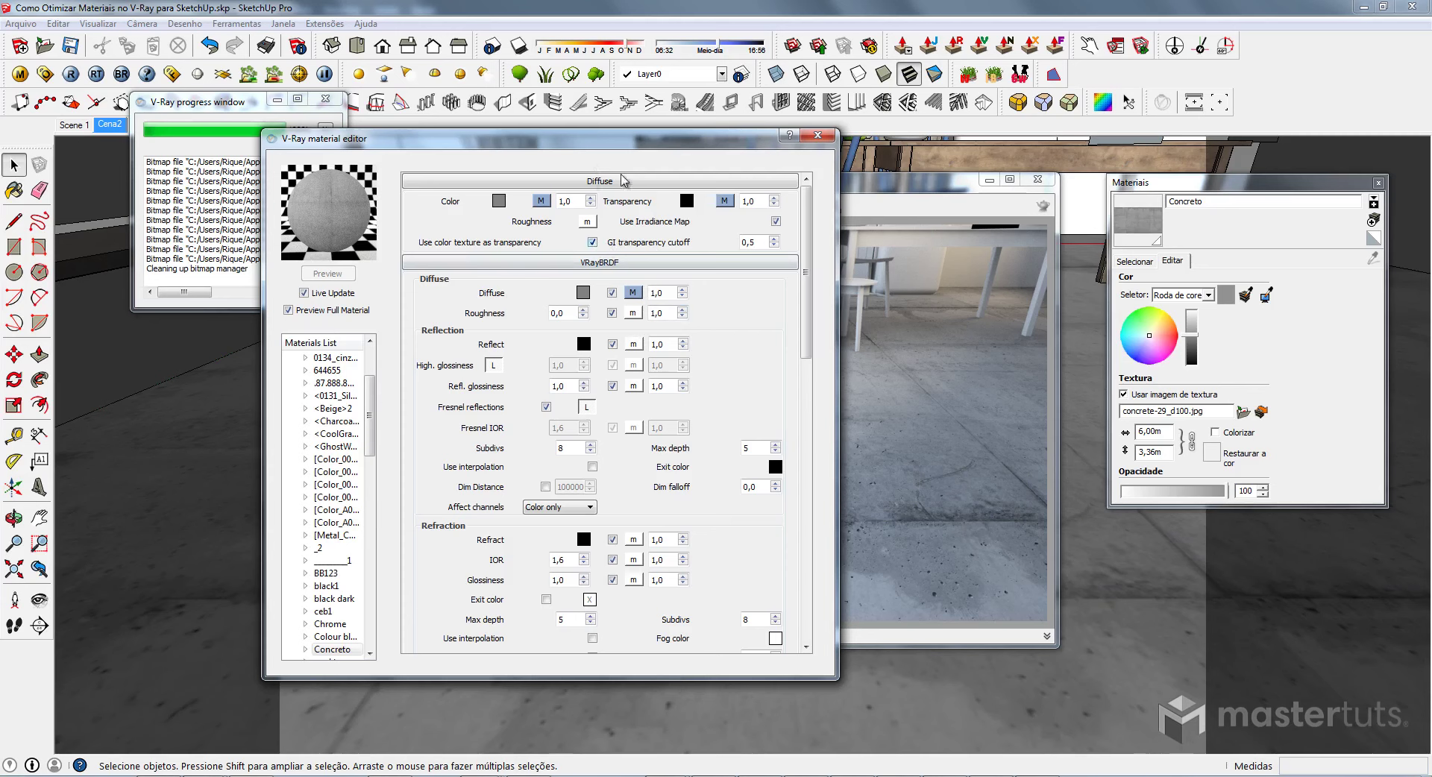
click(593, 243)
Uncheck 'Use color texture as transparency', close the material editor, and save the model.
click(592, 242)
click(817, 136)
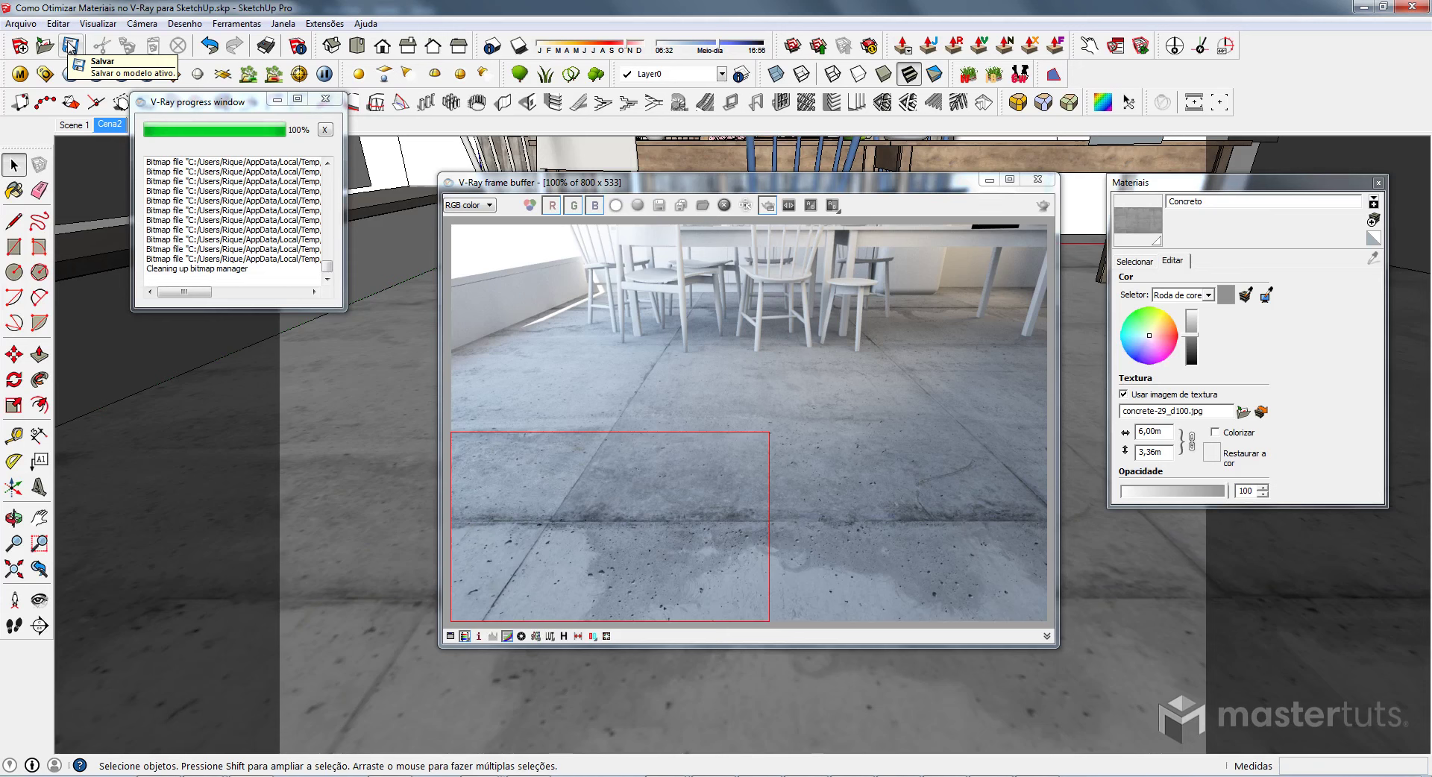
click(70, 48)
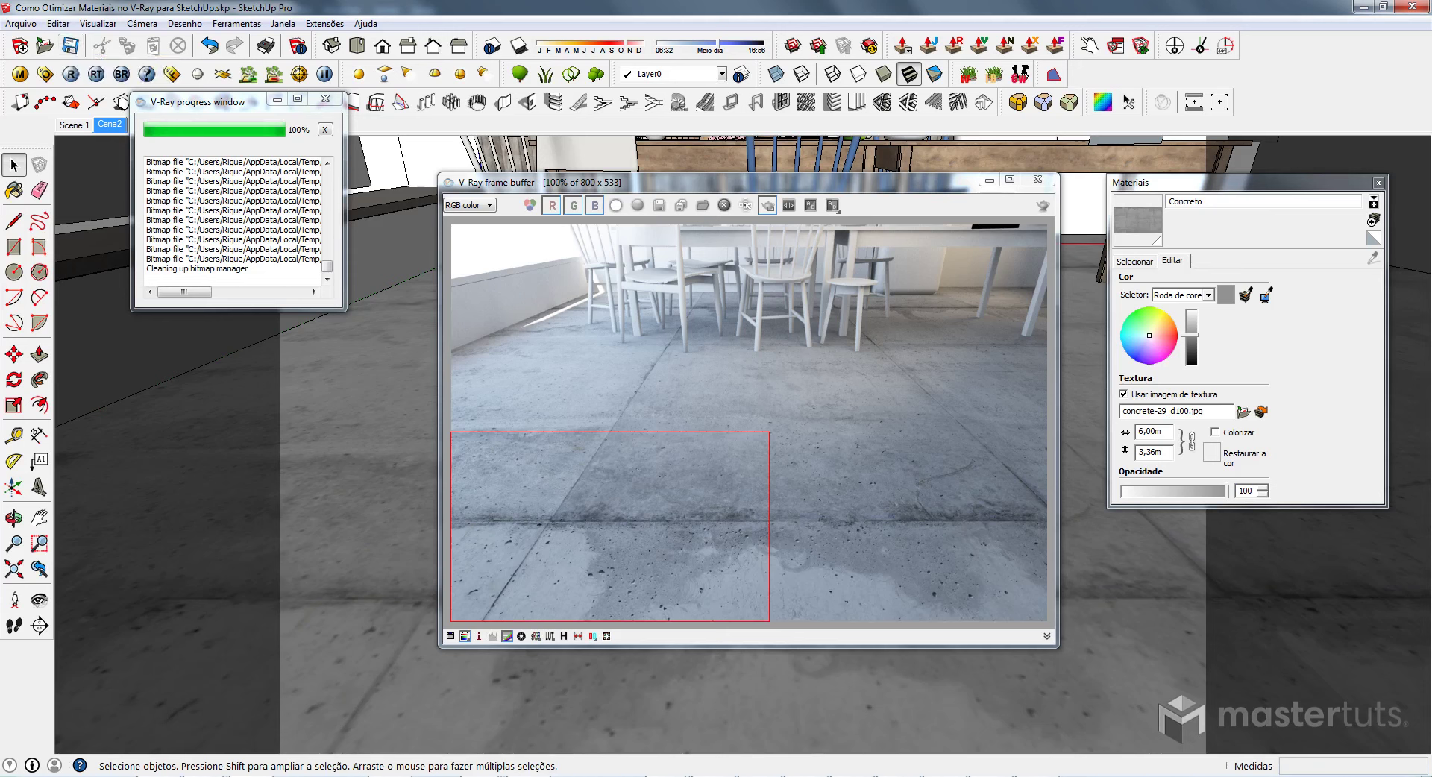
Check the SketchUp model file in Otimizar Materiais, now 64,609 KB.
click(276, 729)
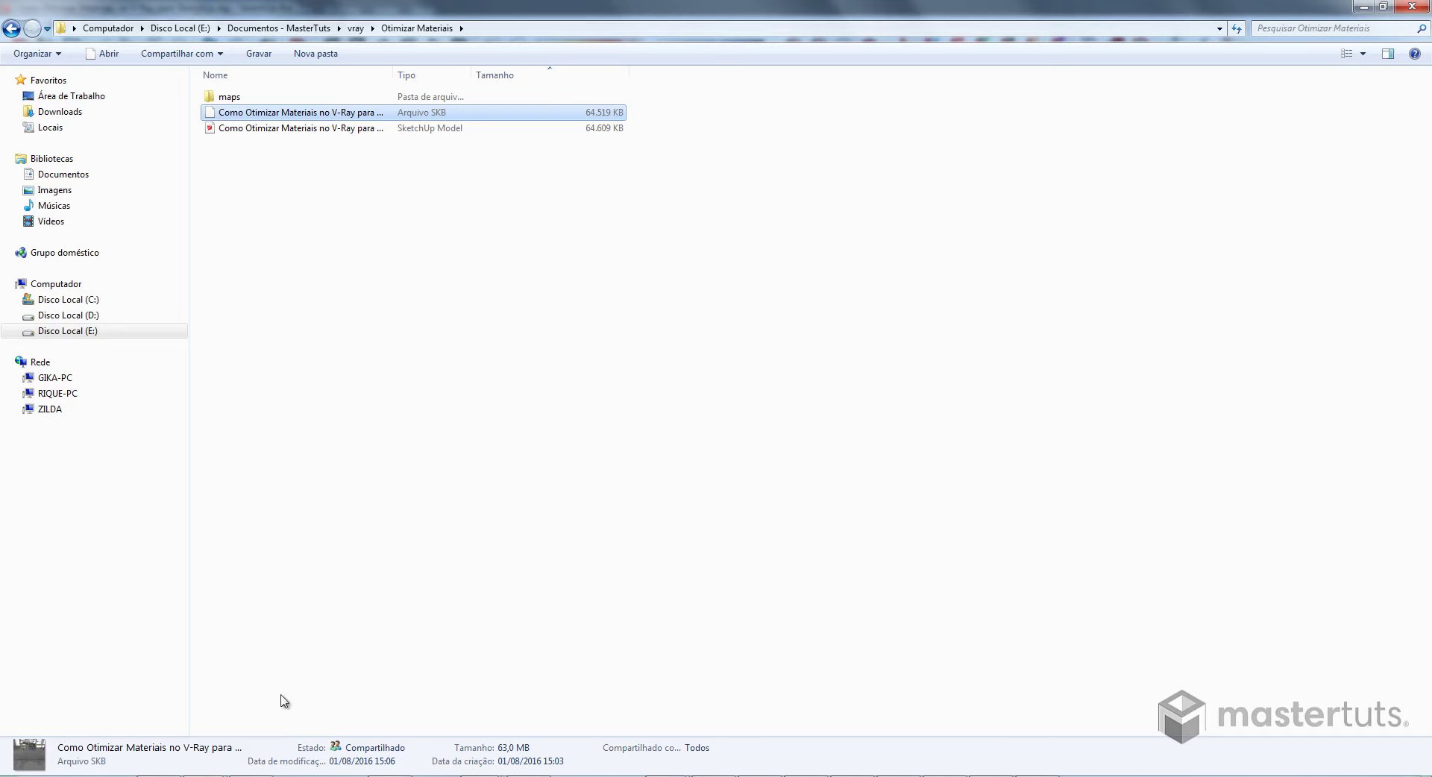
click(362, 132)
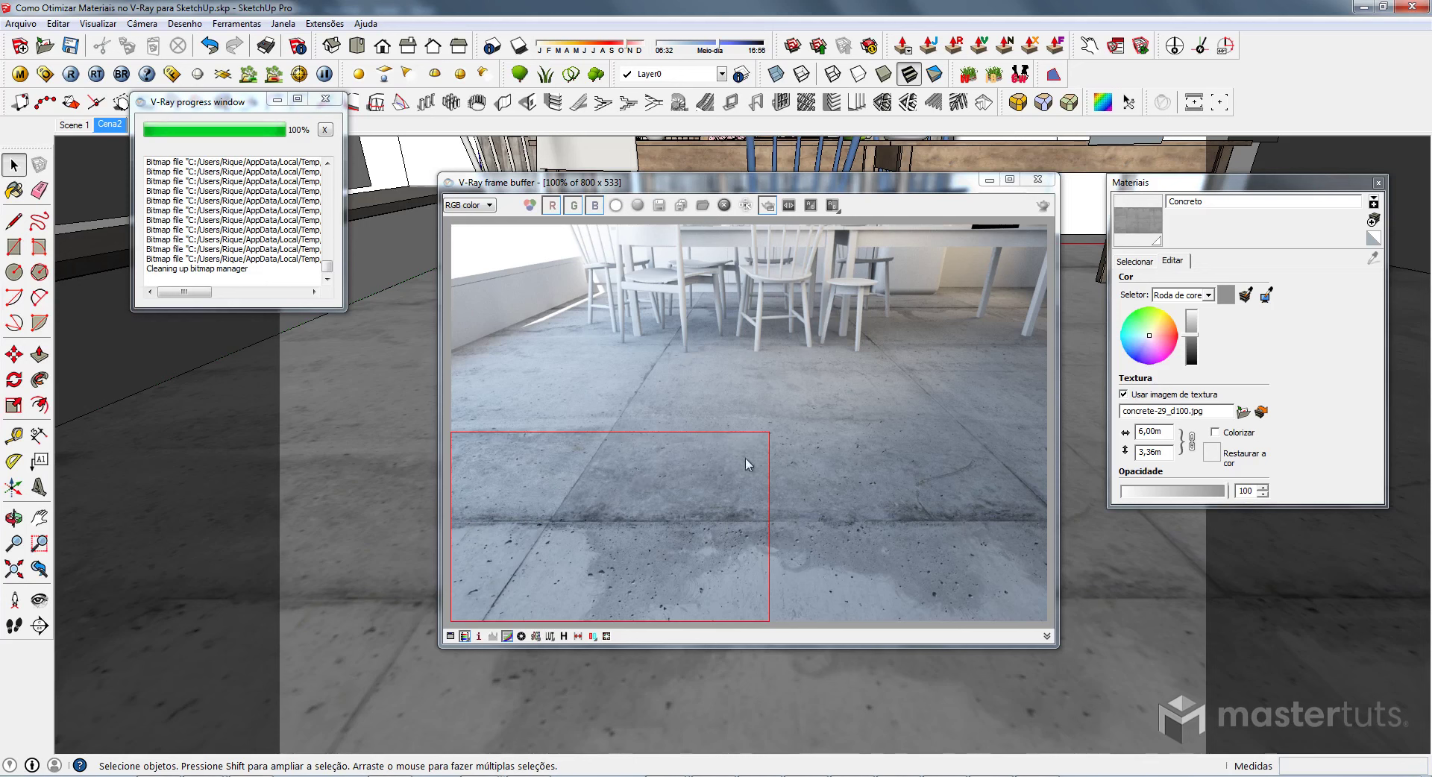
Re-render the floor, zoom in to inspect it, then enlarge the render region across the lower floor.
click(1042, 208)
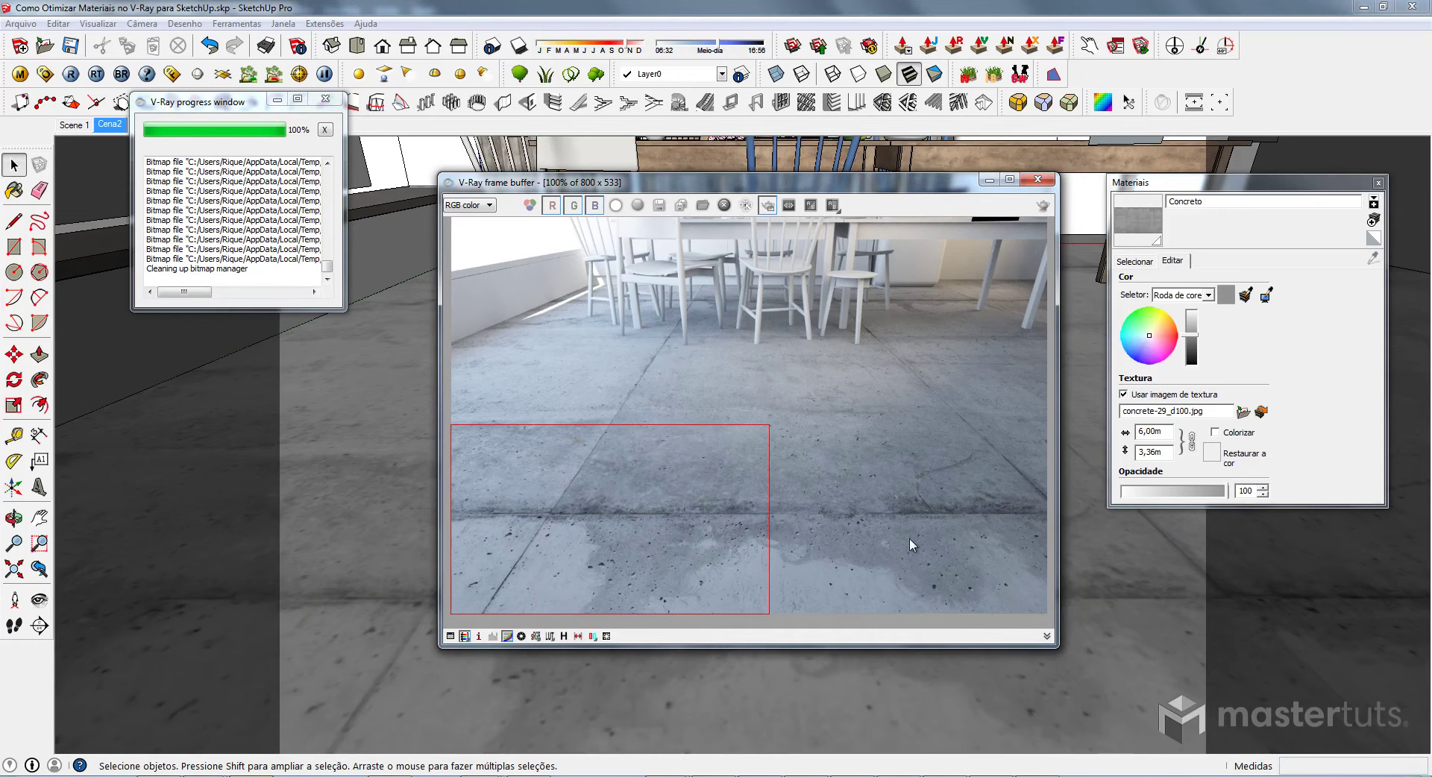
scroll(670, 543, up, 1)
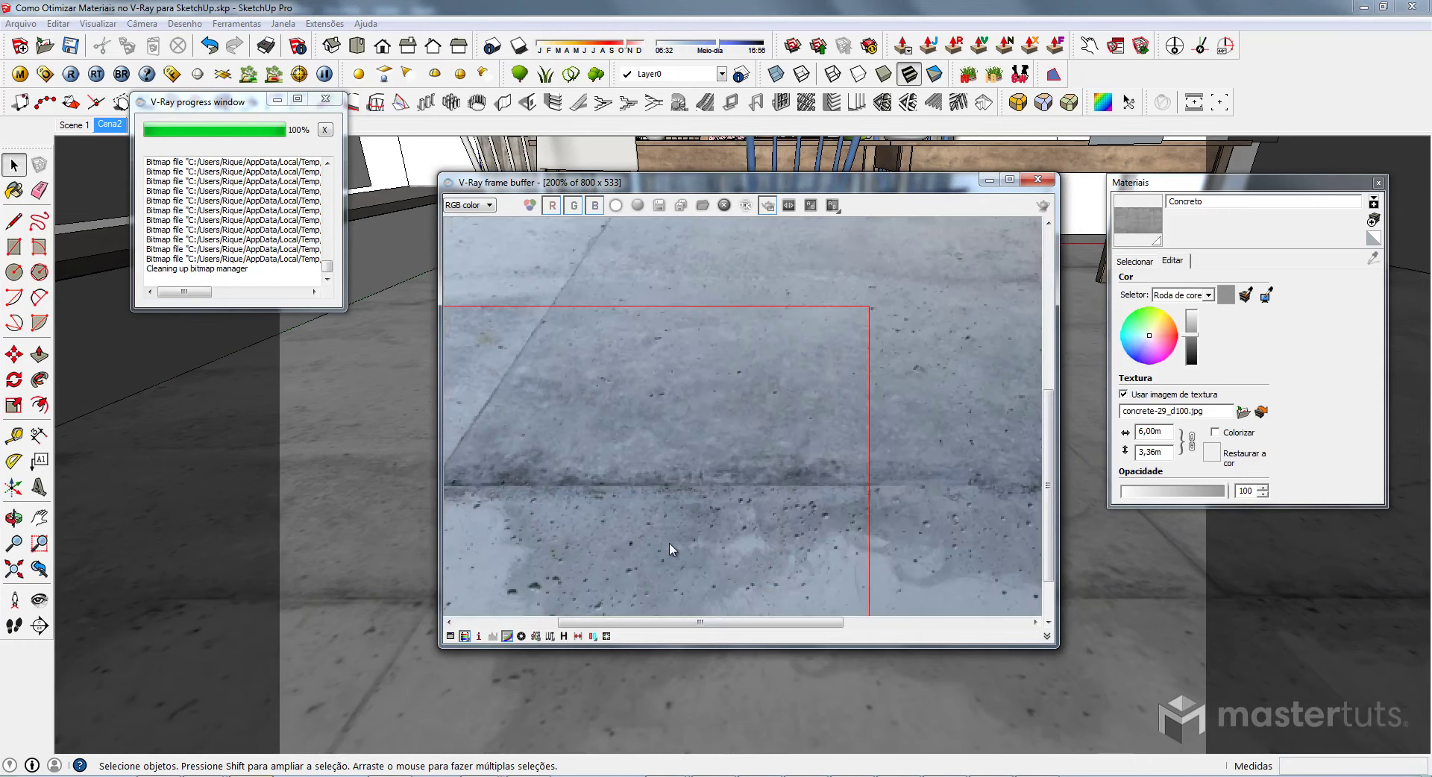
middle_drag(670, 543, 798, 423)
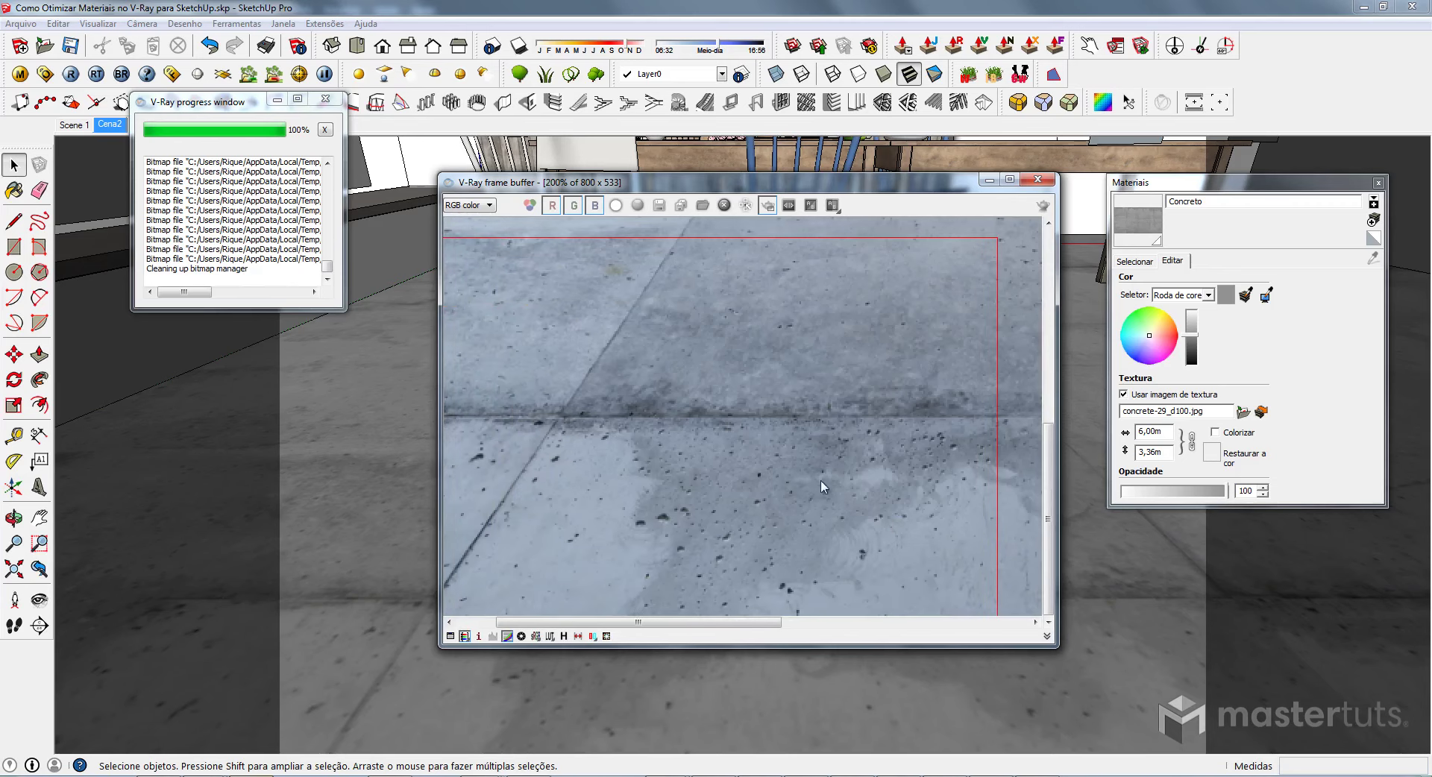
middle_drag(821, 480, 538, 455)
middle_drag(799, 459, 625, 444)
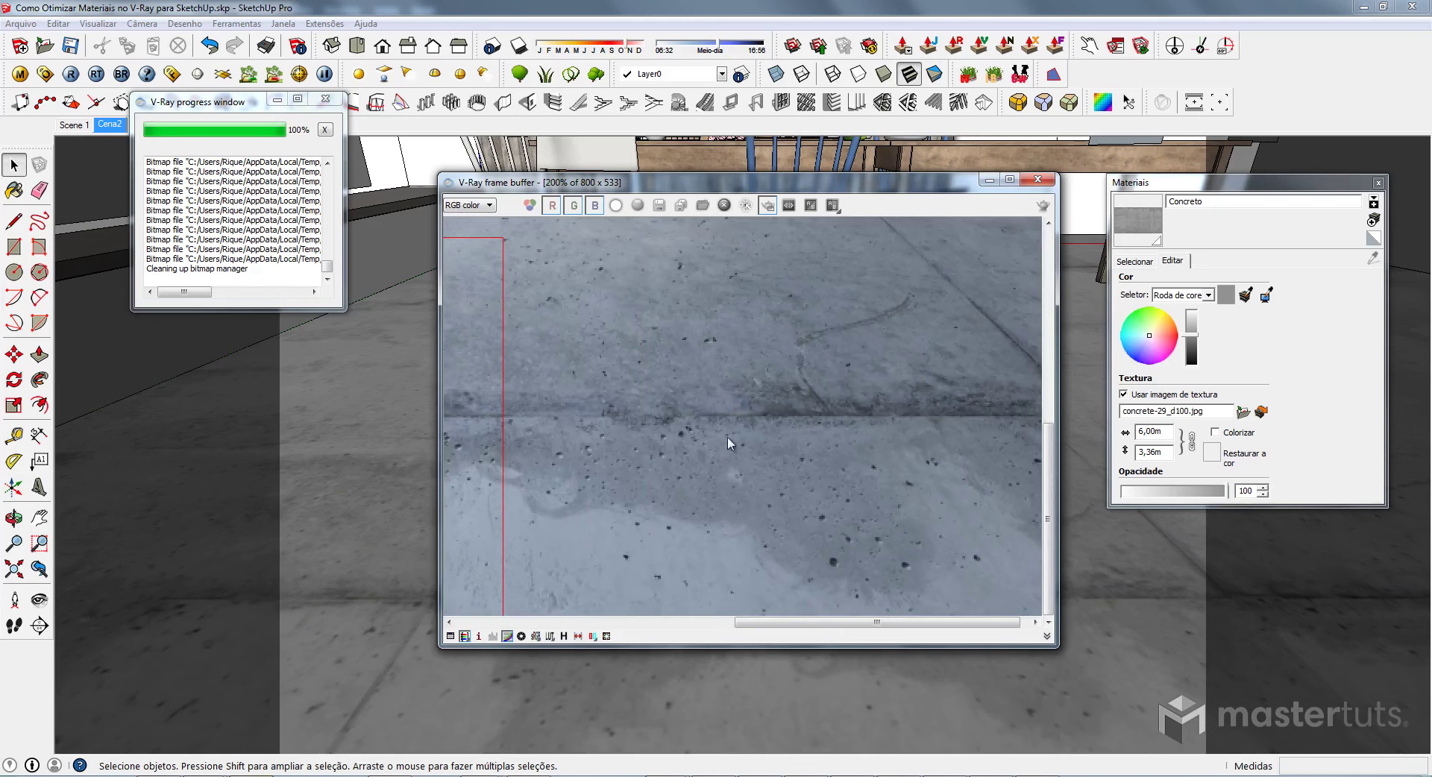
middle_drag(728, 440, 666, 429)
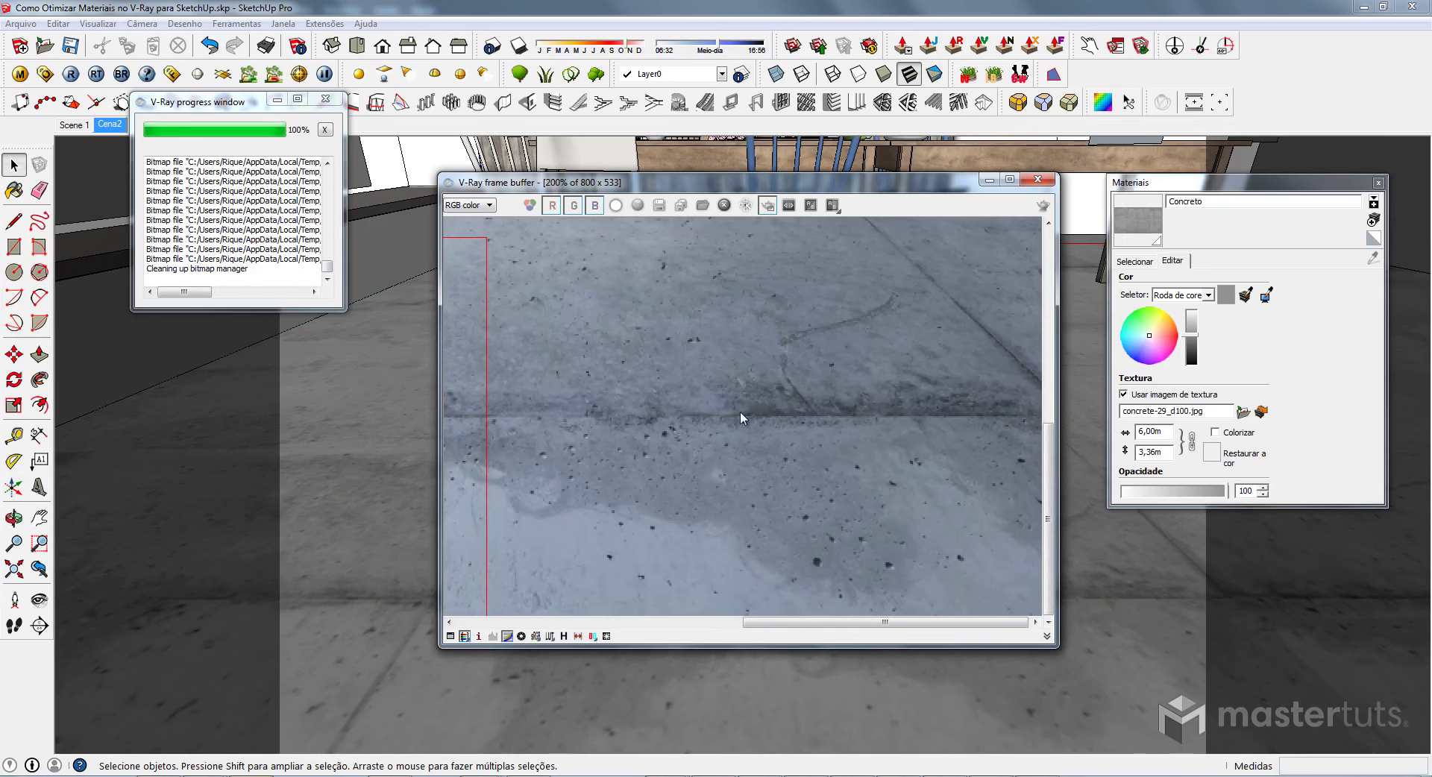
middle_drag(742, 418, 934, 400)
mouse_move(550, 470)
middle_down()
mouse_move(776, 447)
mouse_move(684, 485)
middle_up()
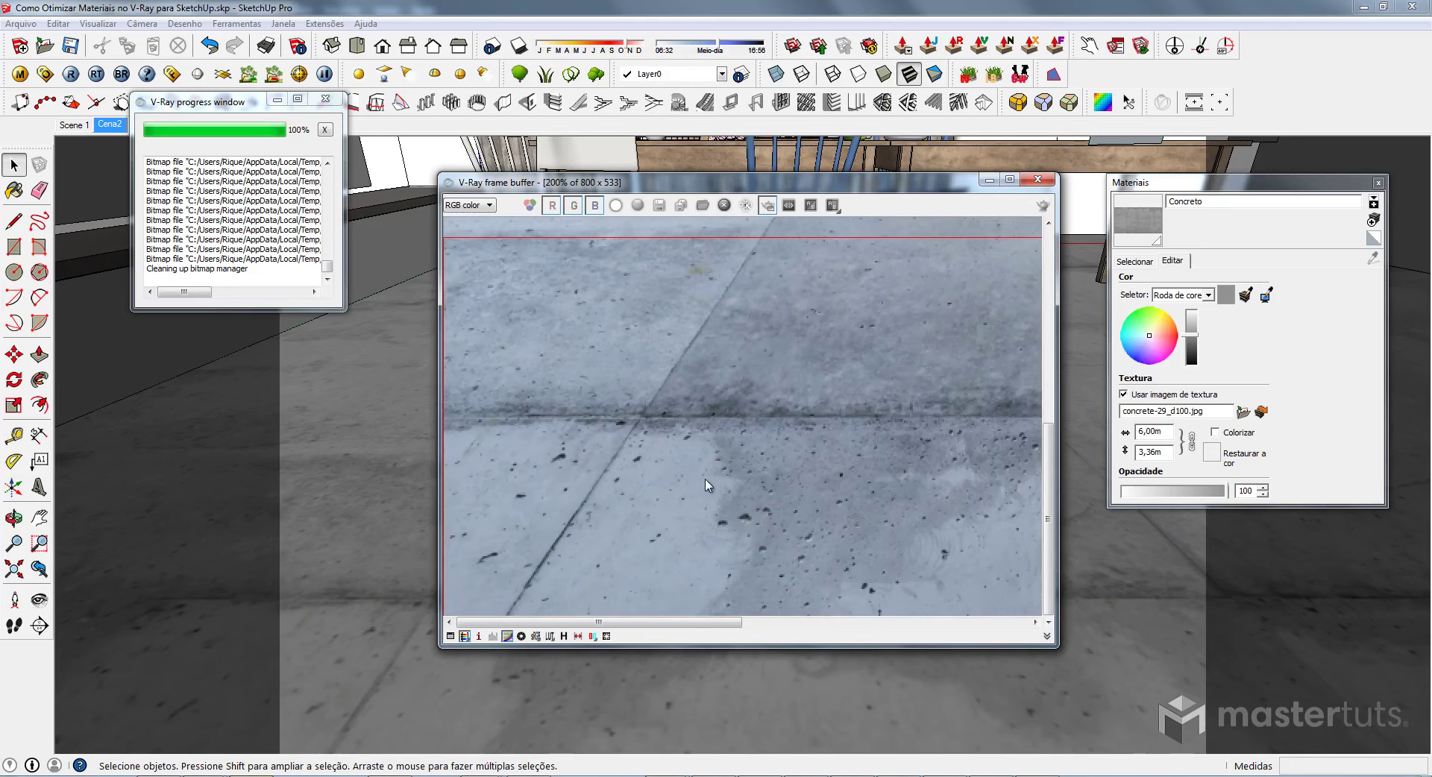
scroll(707, 486, down, 1)
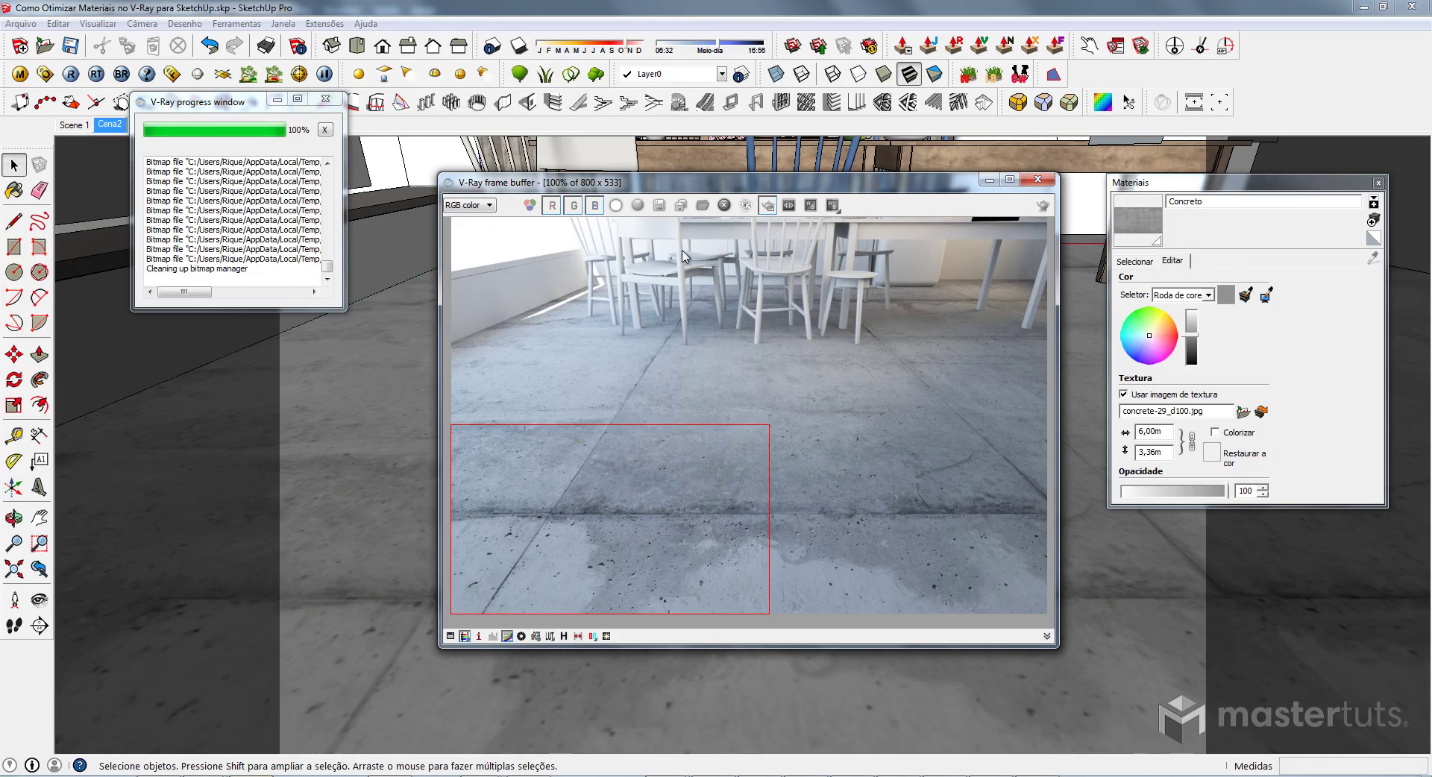
mouse_move(452, 371)
mouse_down()
mouse_move(511, 421)
mouse_move(1061, 638)
mouse_up()
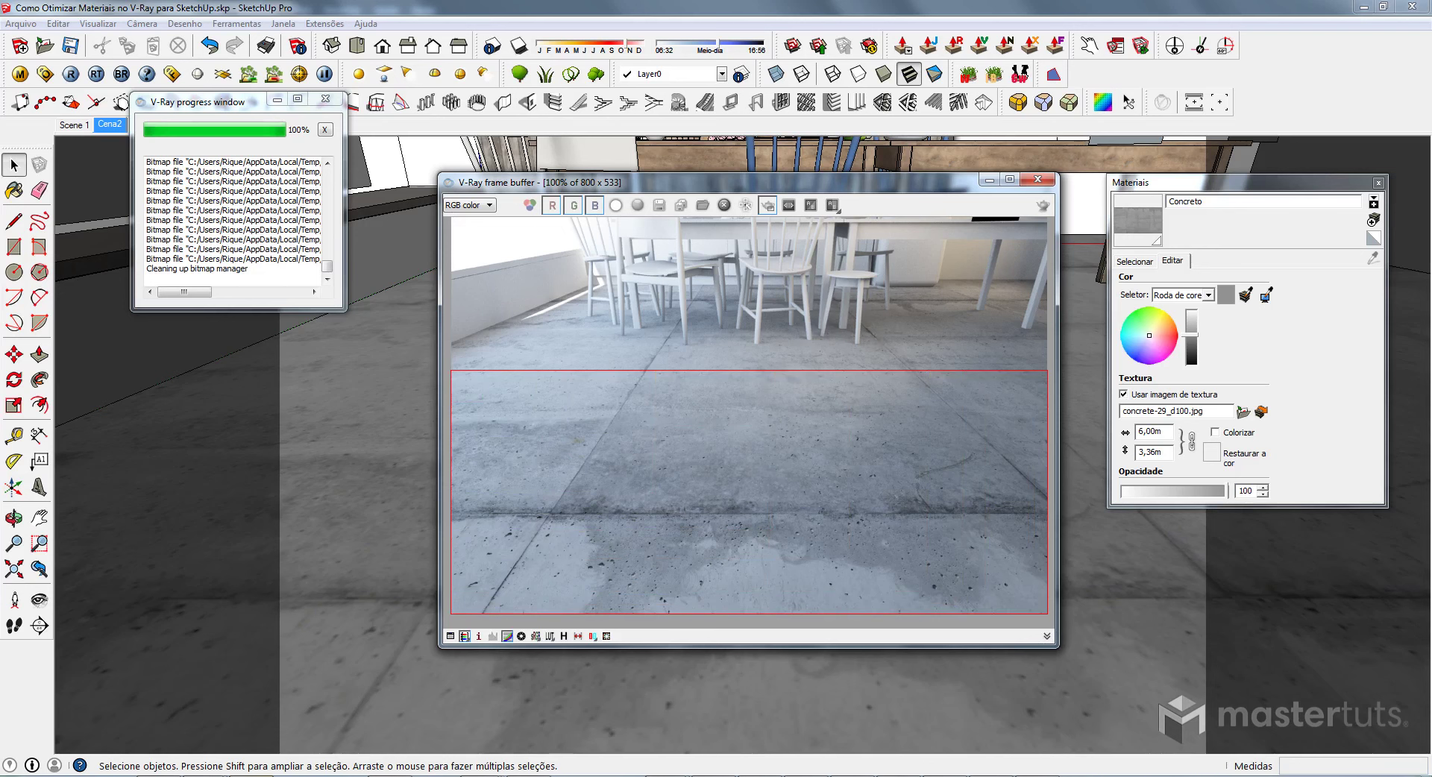
Load concrete-29_s025-g025.png as a bitmap reflection map on the Concreto material.
click(21, 74)
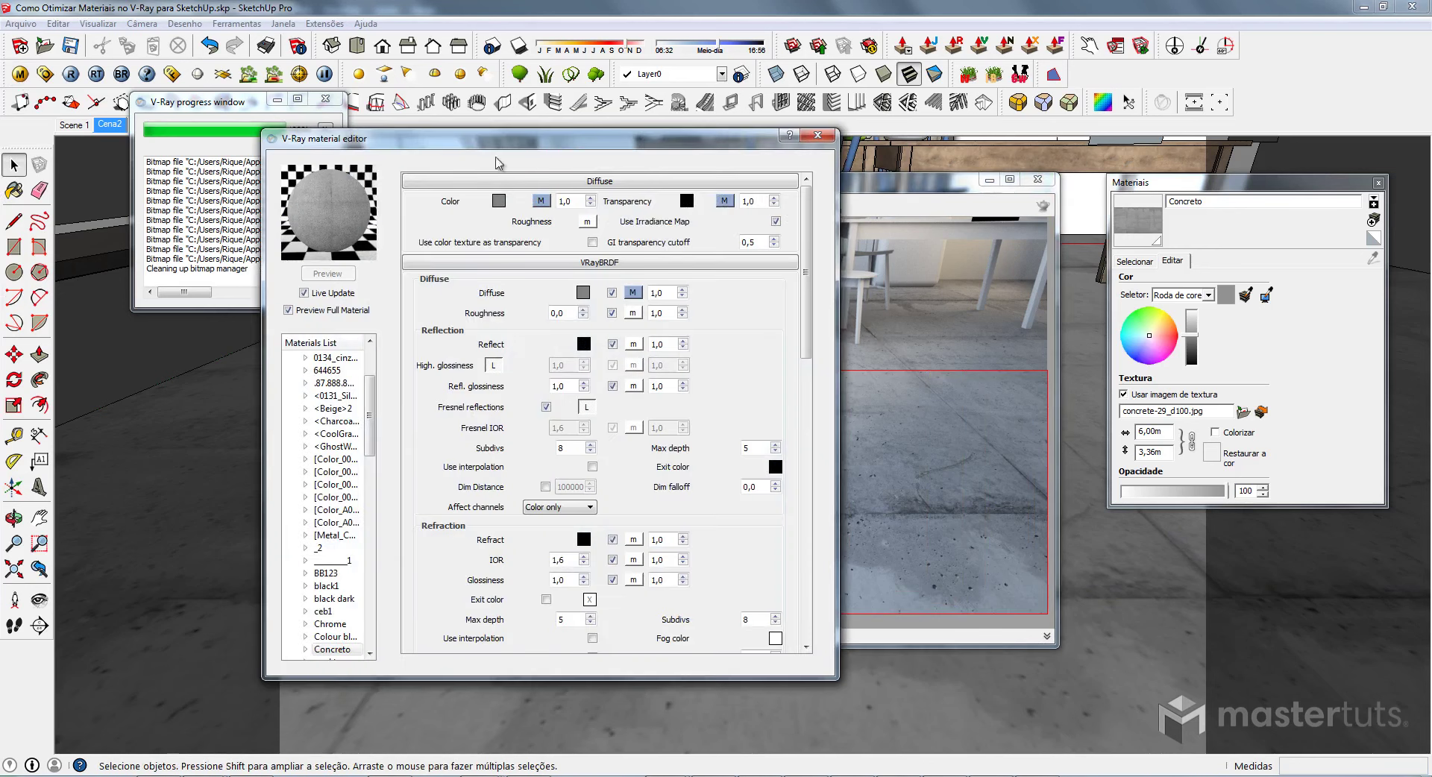
drag(501, 139, 408, 122)
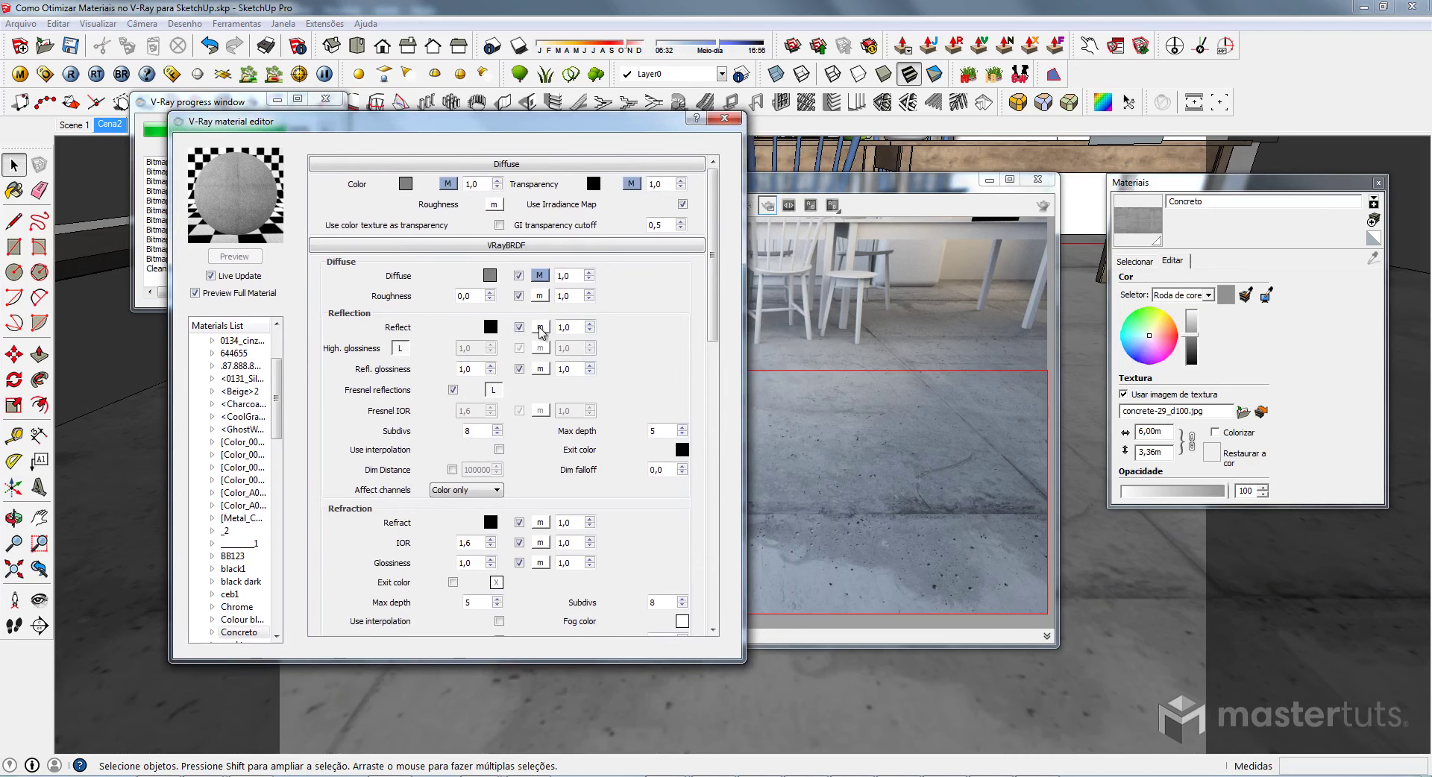
click(540, 329)
click(681, 348)
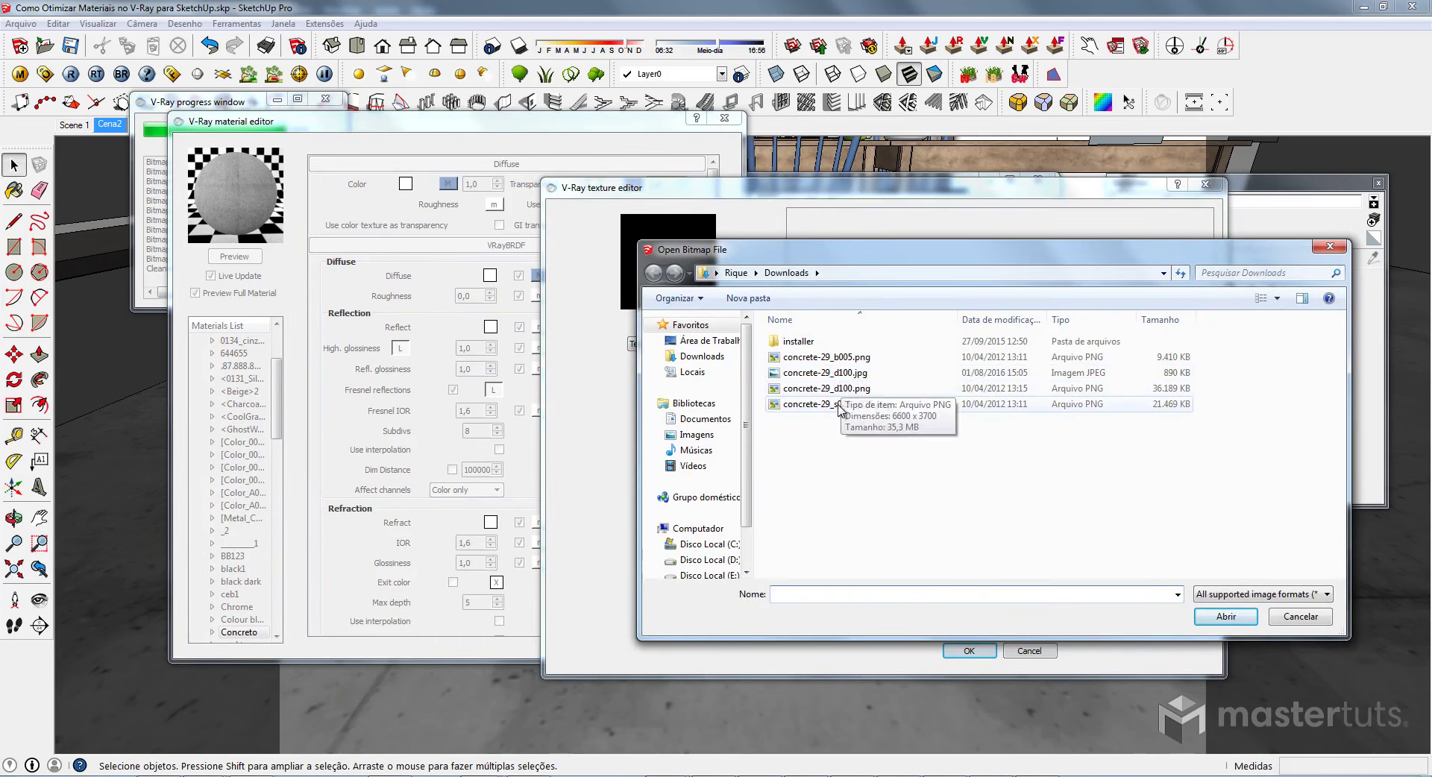
click(835, 408)
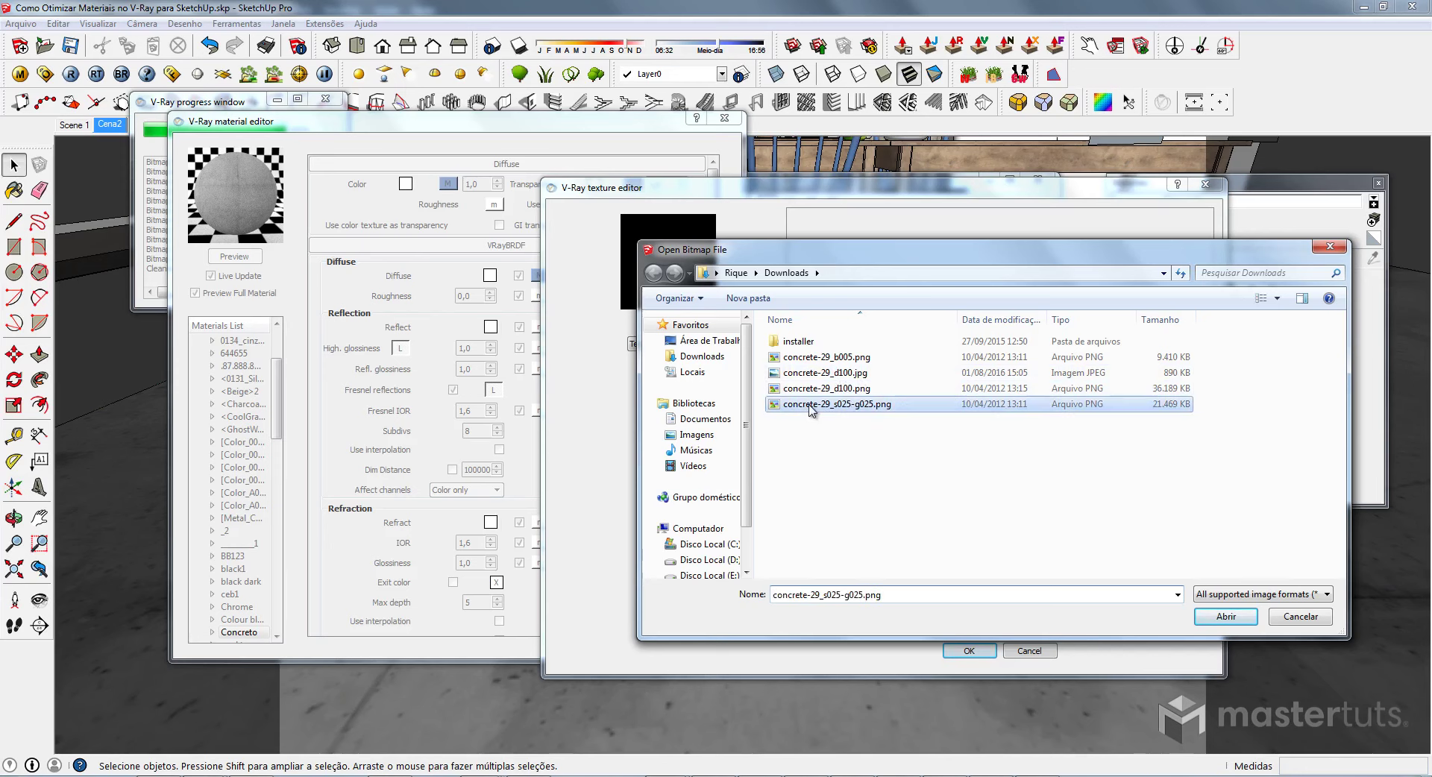
click(1225, 615)
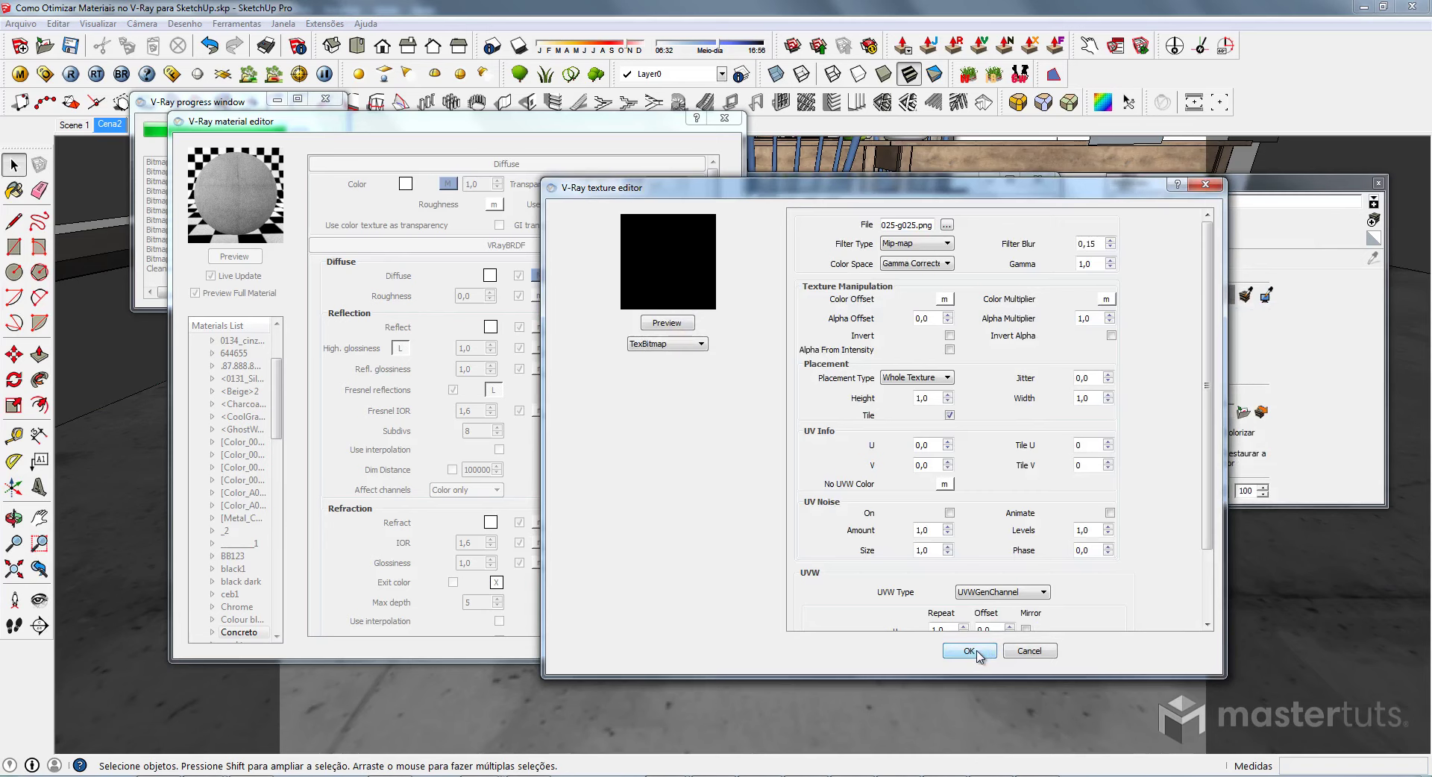
click(971, 652)
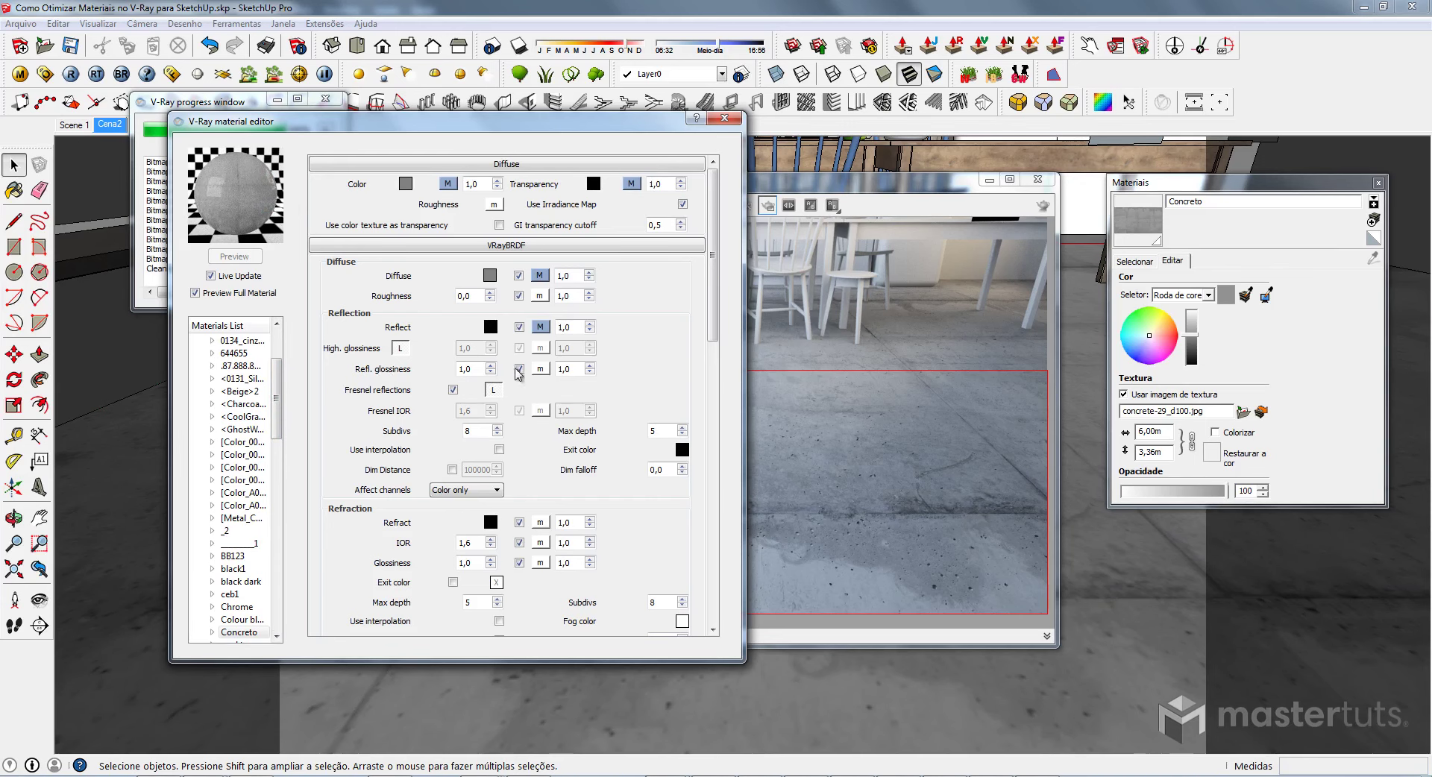
Assign the same concrete-29_s025-g025.png as a TexBitmap reflection glossiness map.
click(543, 370)
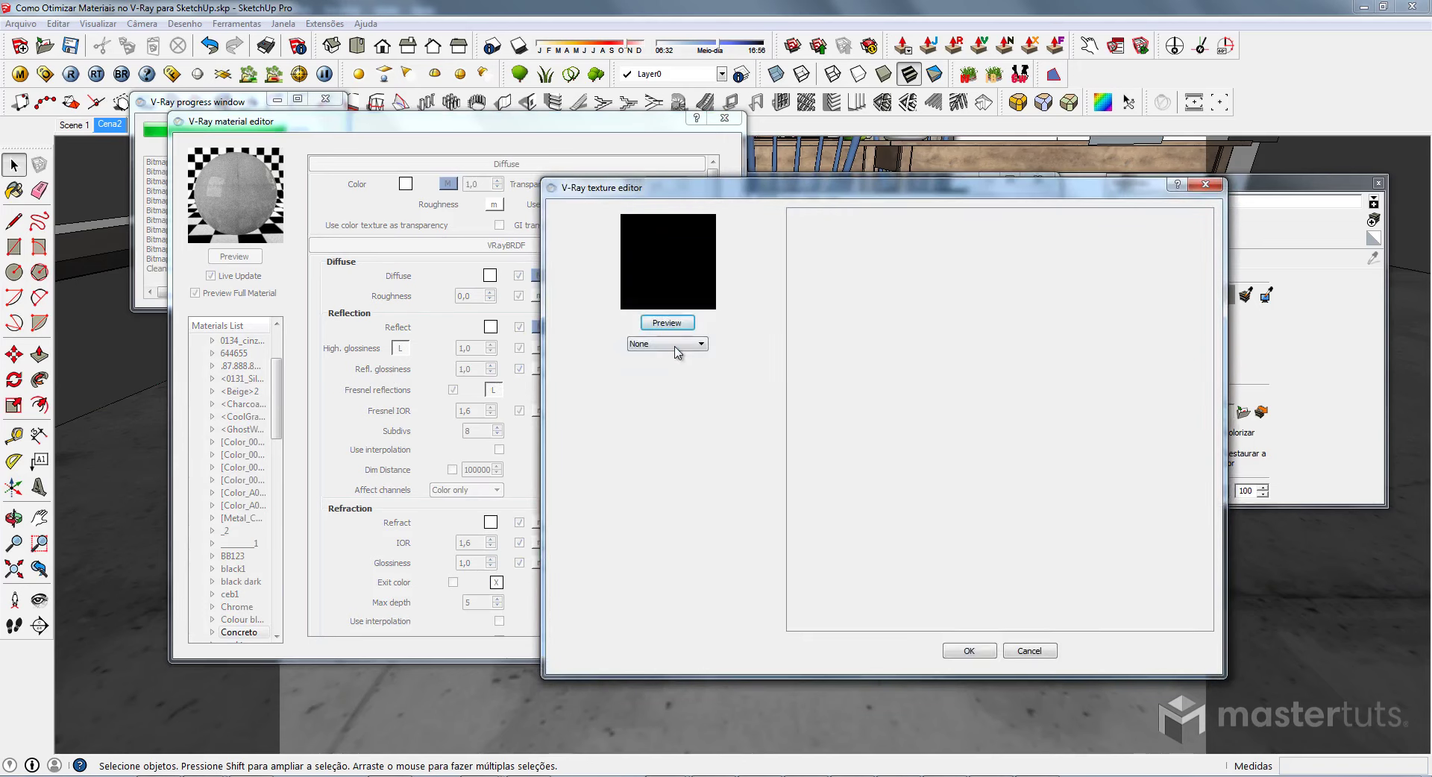
click(675, 345)
click(656, 395)
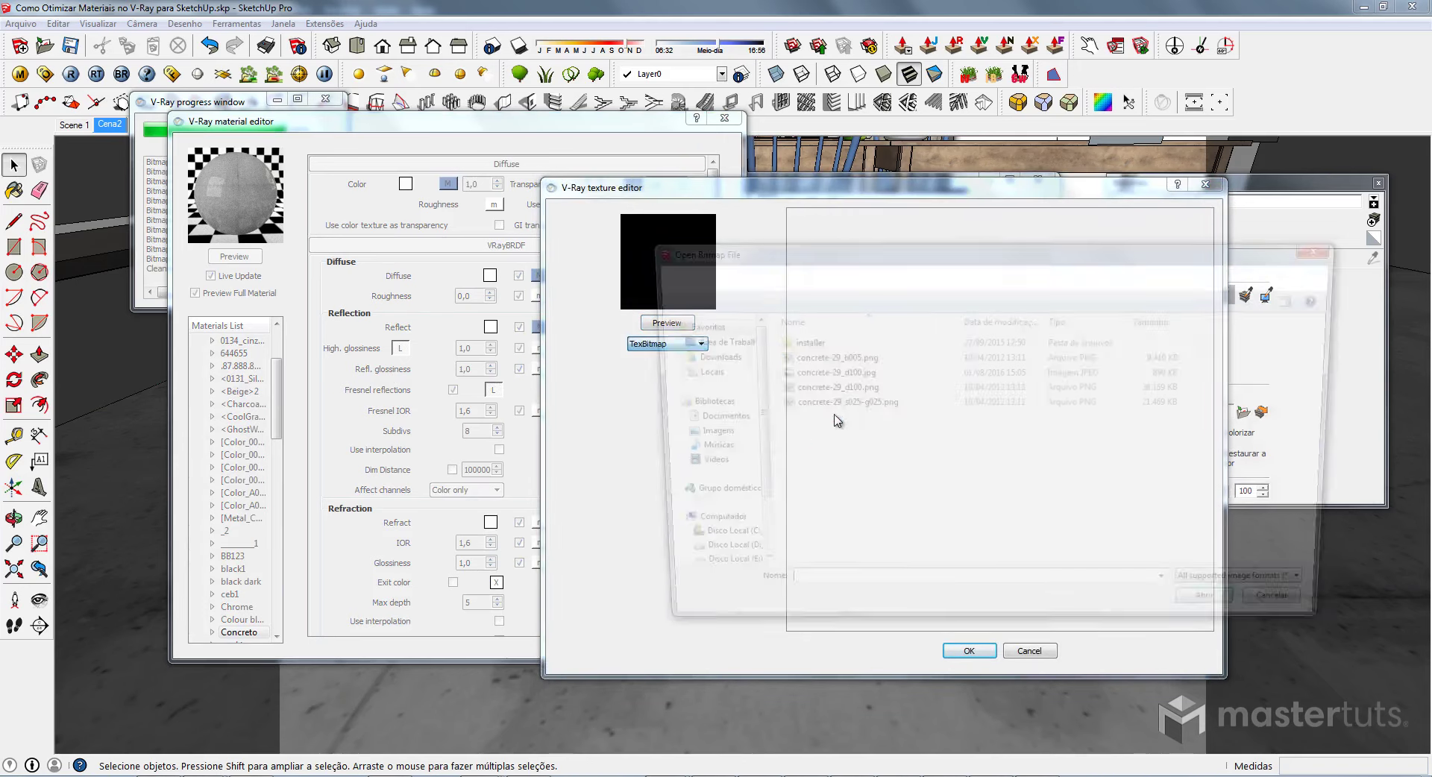
double_click(861, 406)
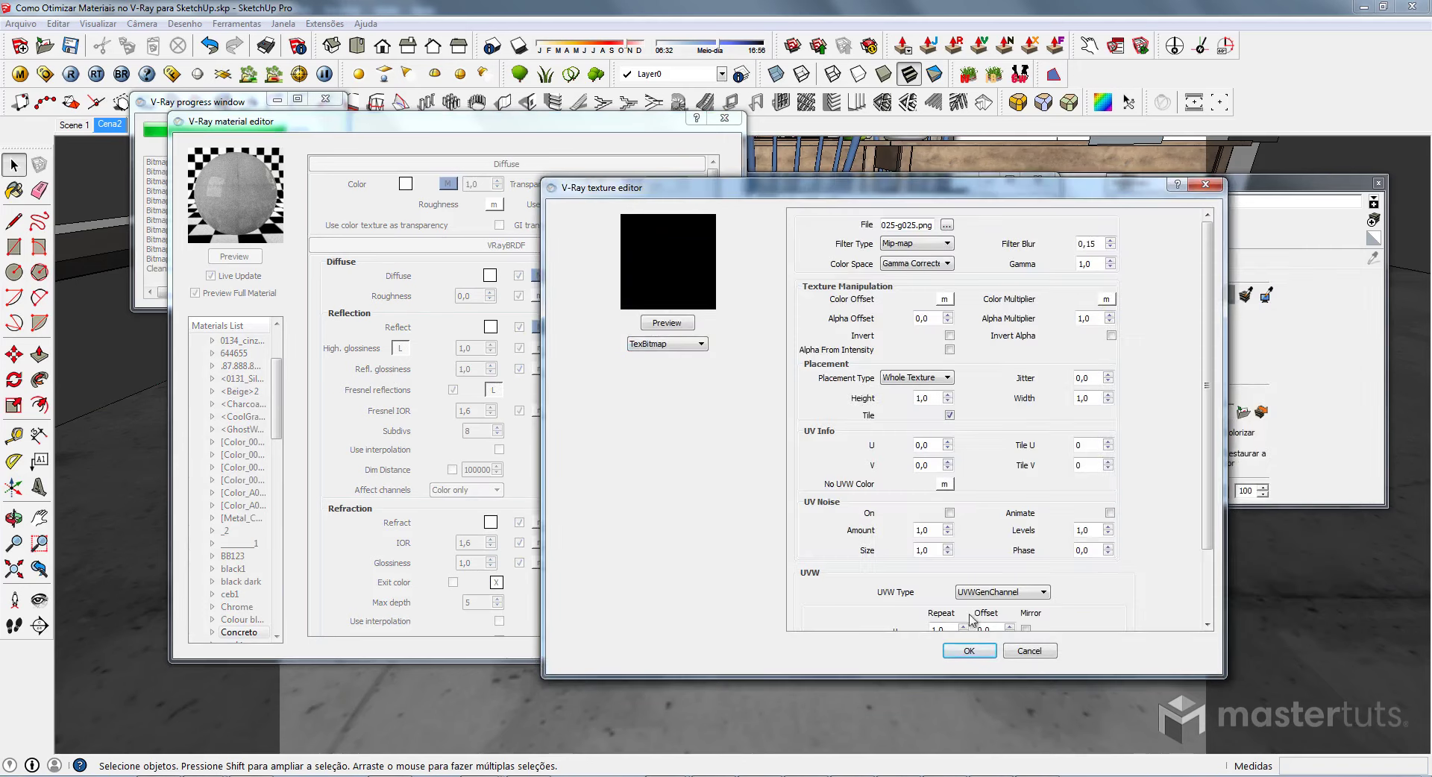
click(970, 651)
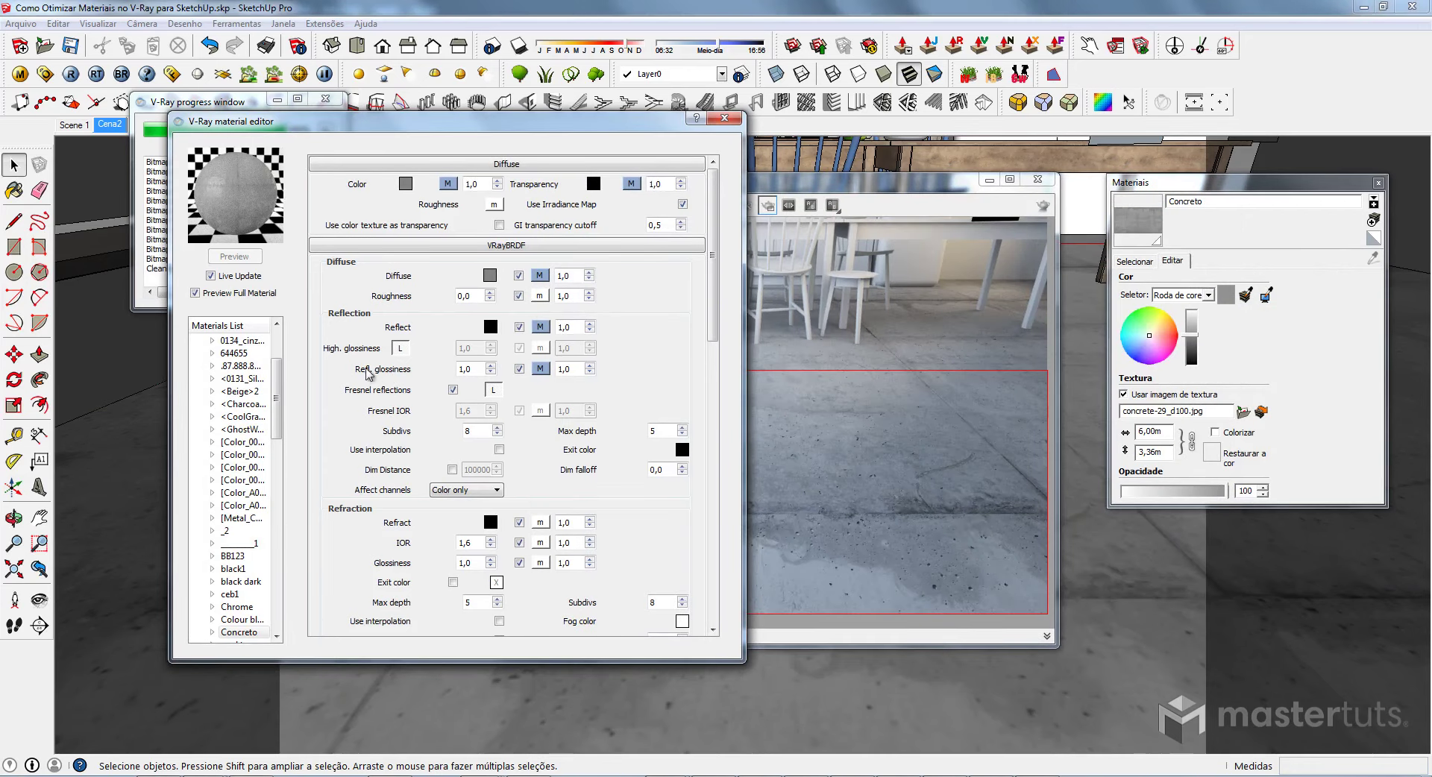
Set the Concreto reflection glossiness value to 0,7.
double_click(476, 368)
text(7)
key(Return)
Enable Bump under Maps with concrete-29_b005.png as a TexBitmap texture.
drag(718, 234, 717, 243)
scroll(444, 545, down, 3)
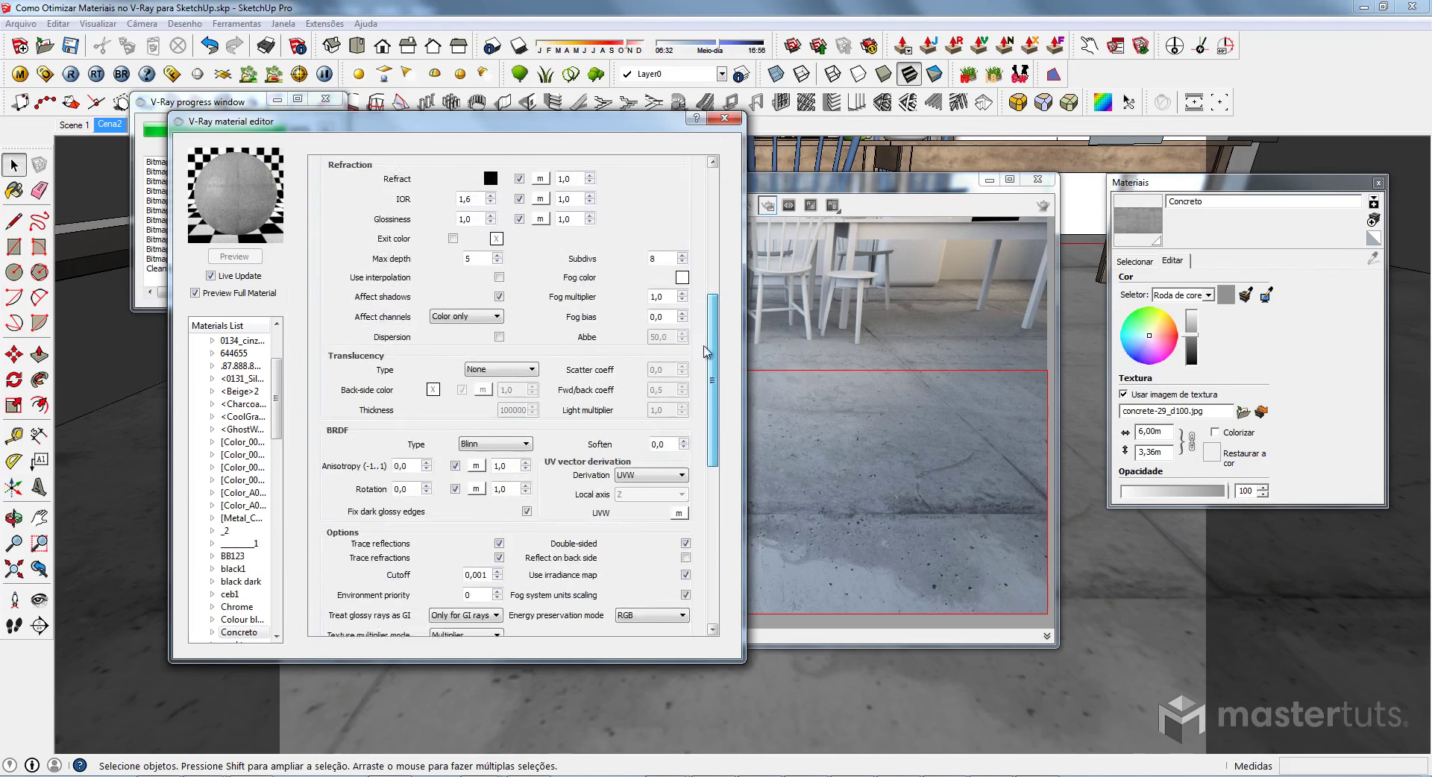
scroll(445, 545, down, 3)
scroll(445, 546, down, 3)
scroll(445, 546, down, 2)
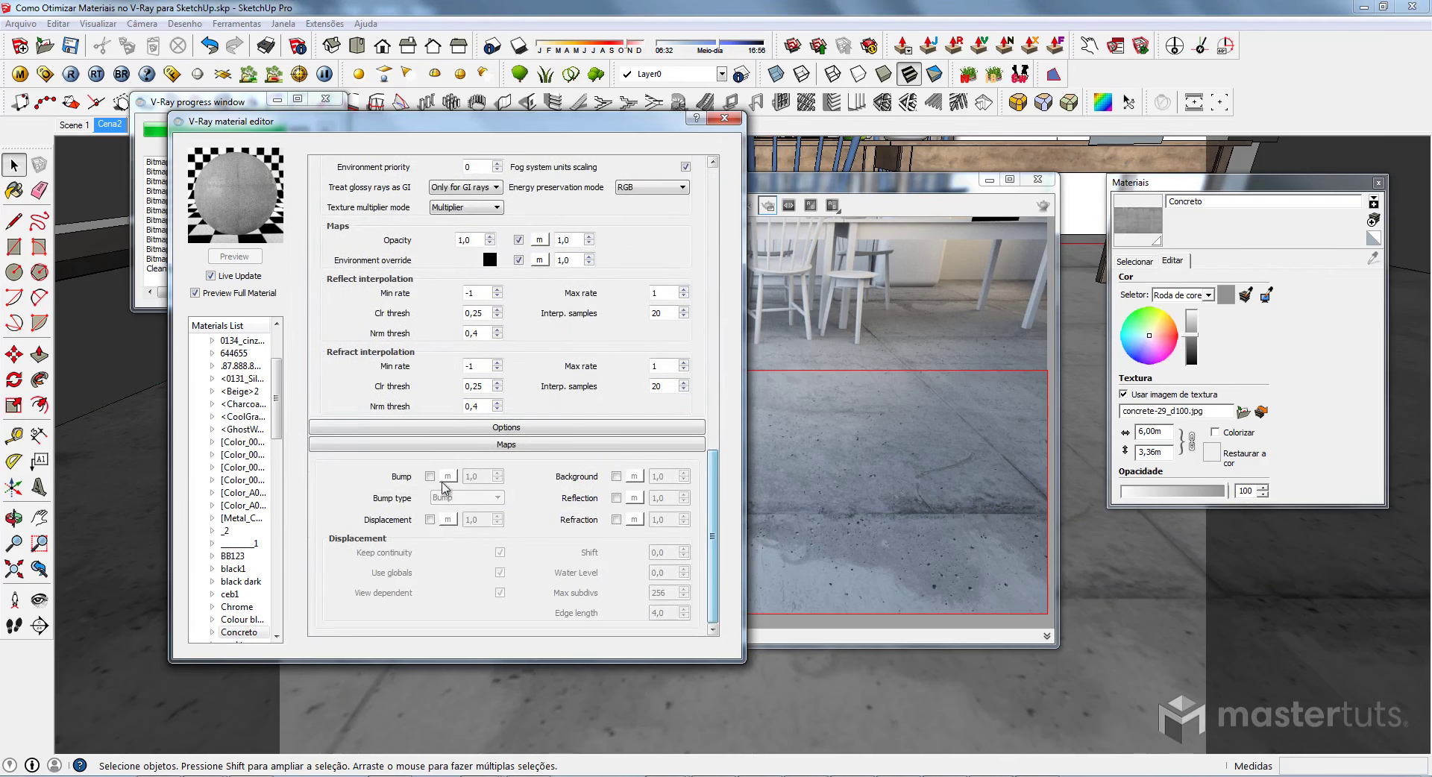
click(448, 476)
click(679, 344)
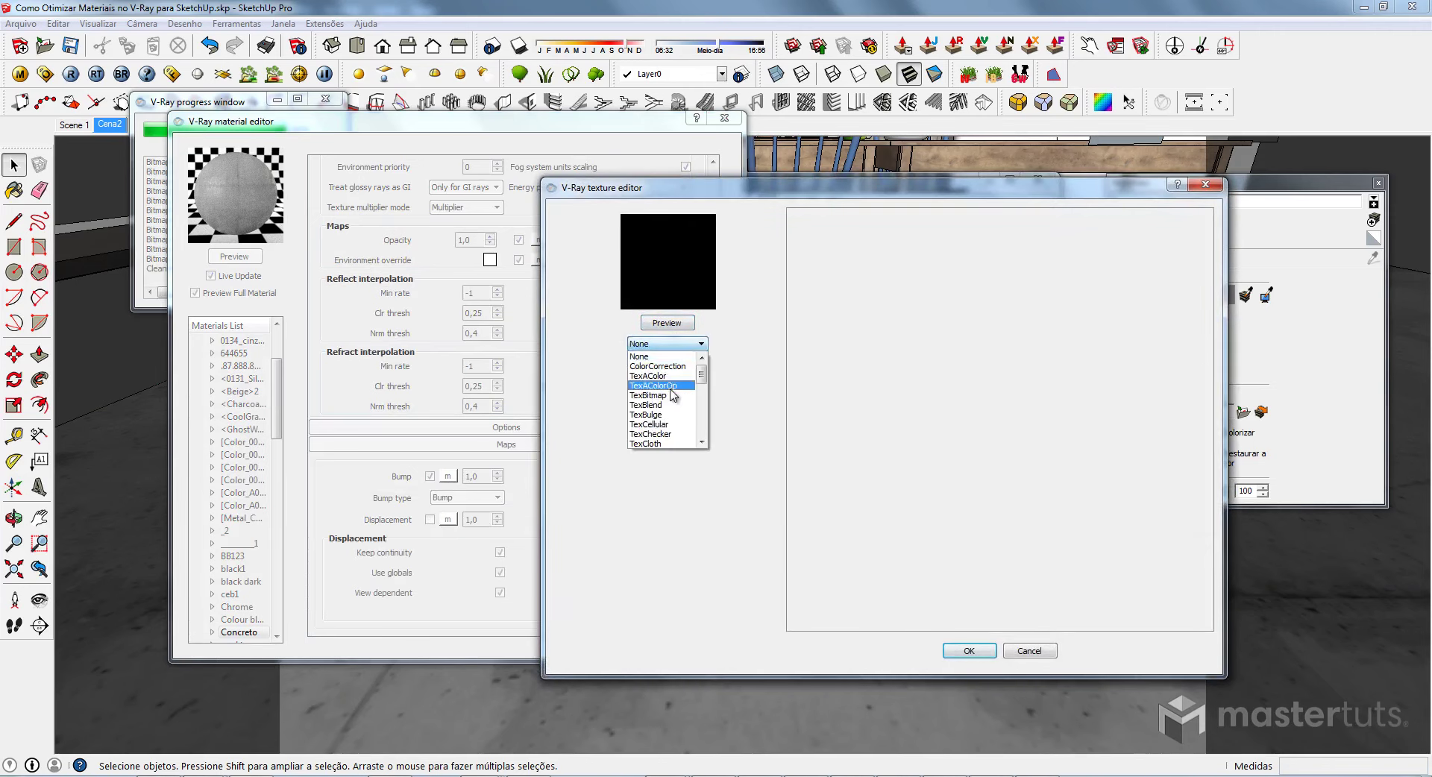
click(671, 401)
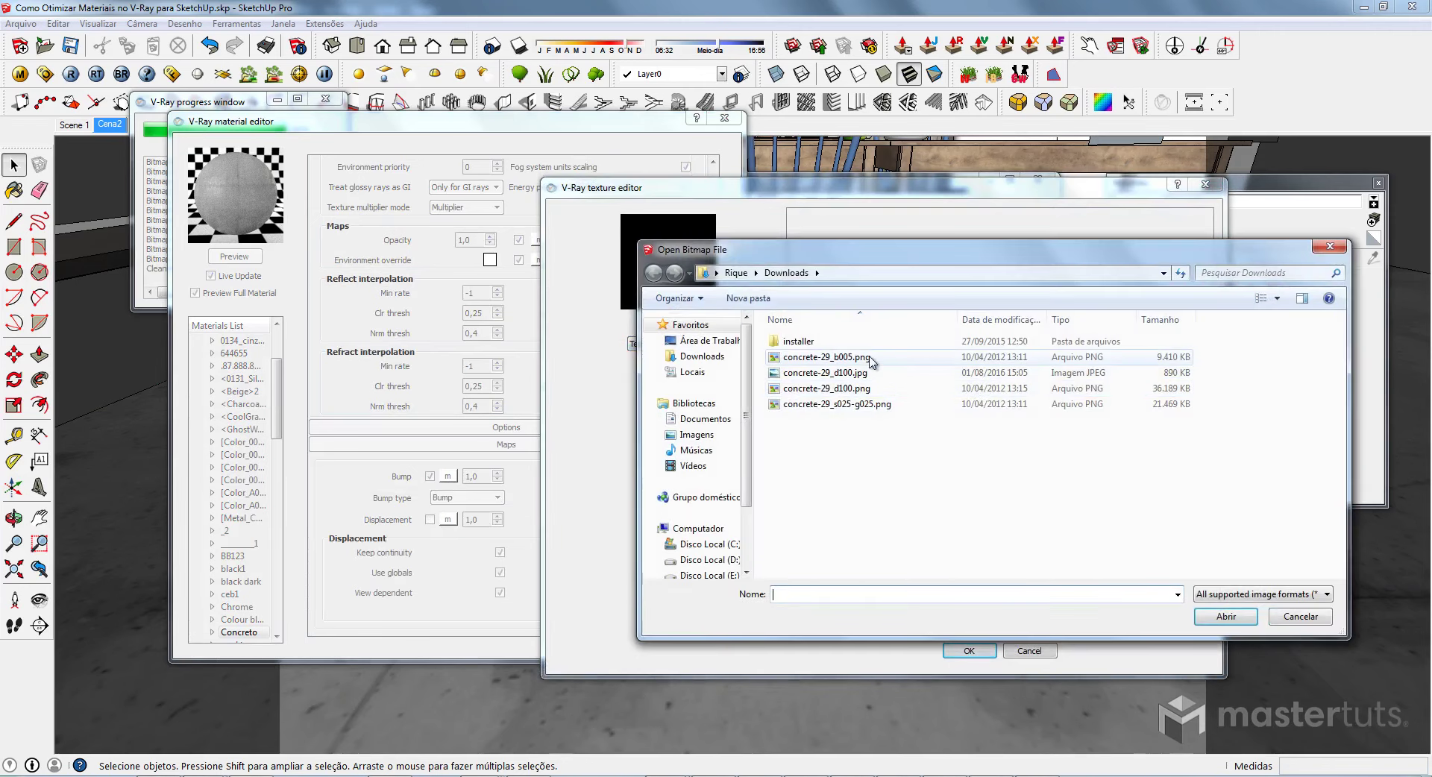
click(872, 358)
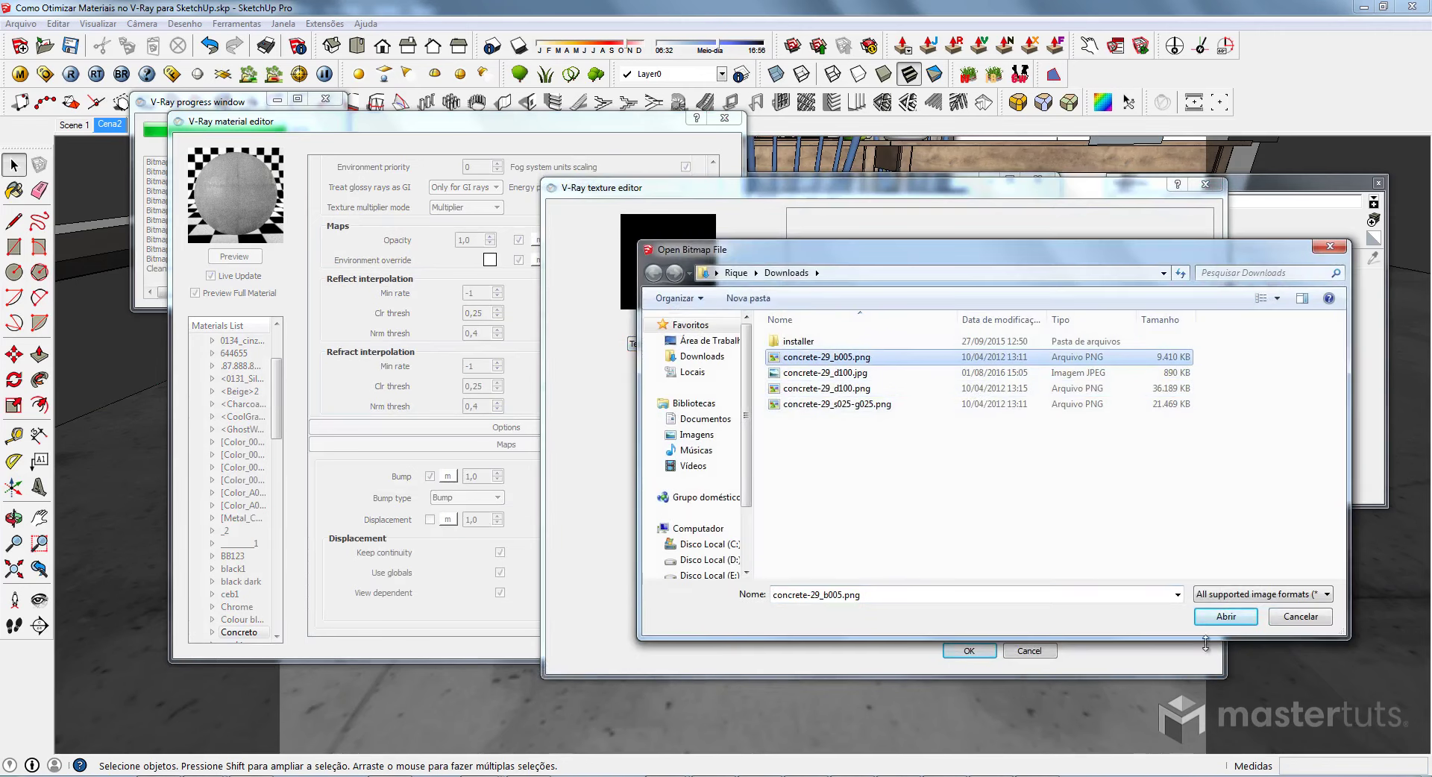
click(1226, 616)
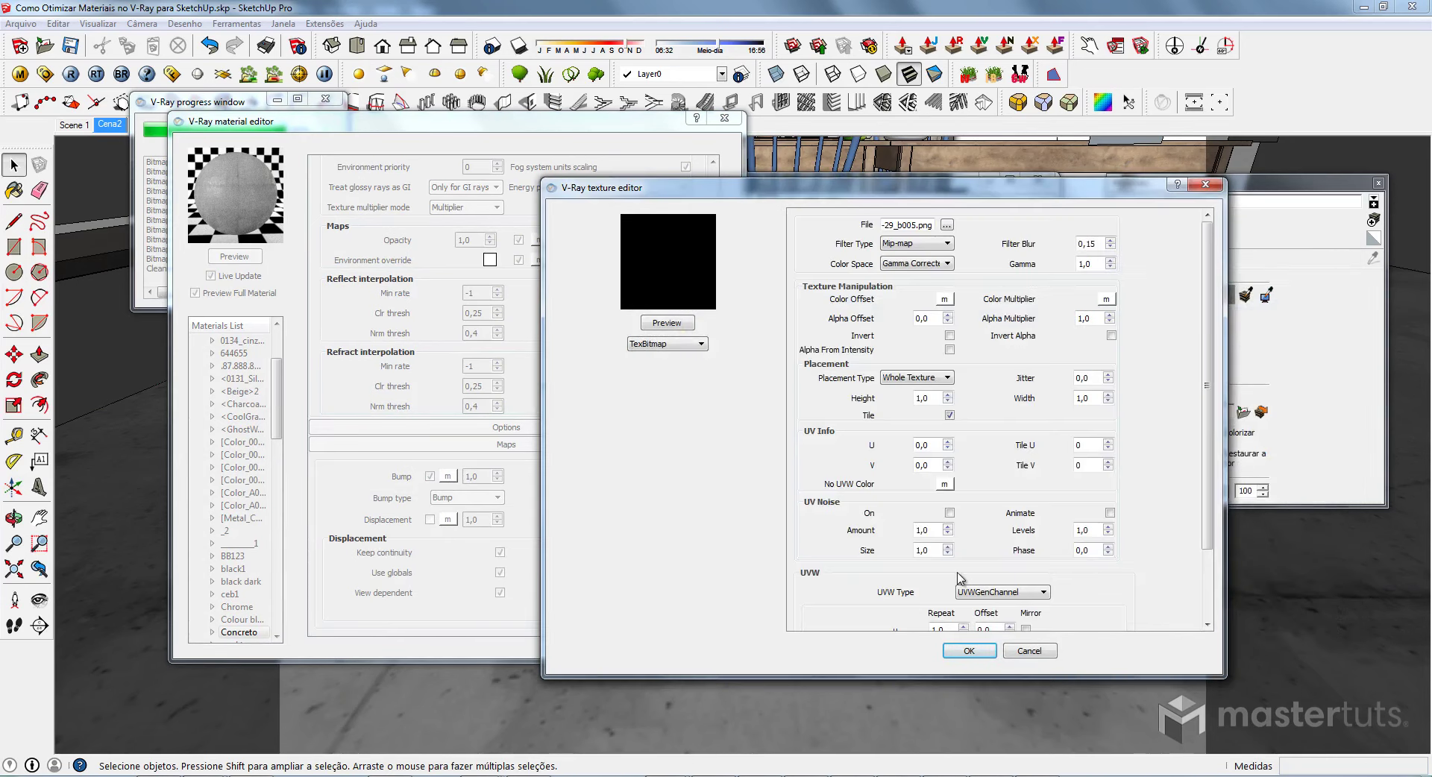
click(969, 652)
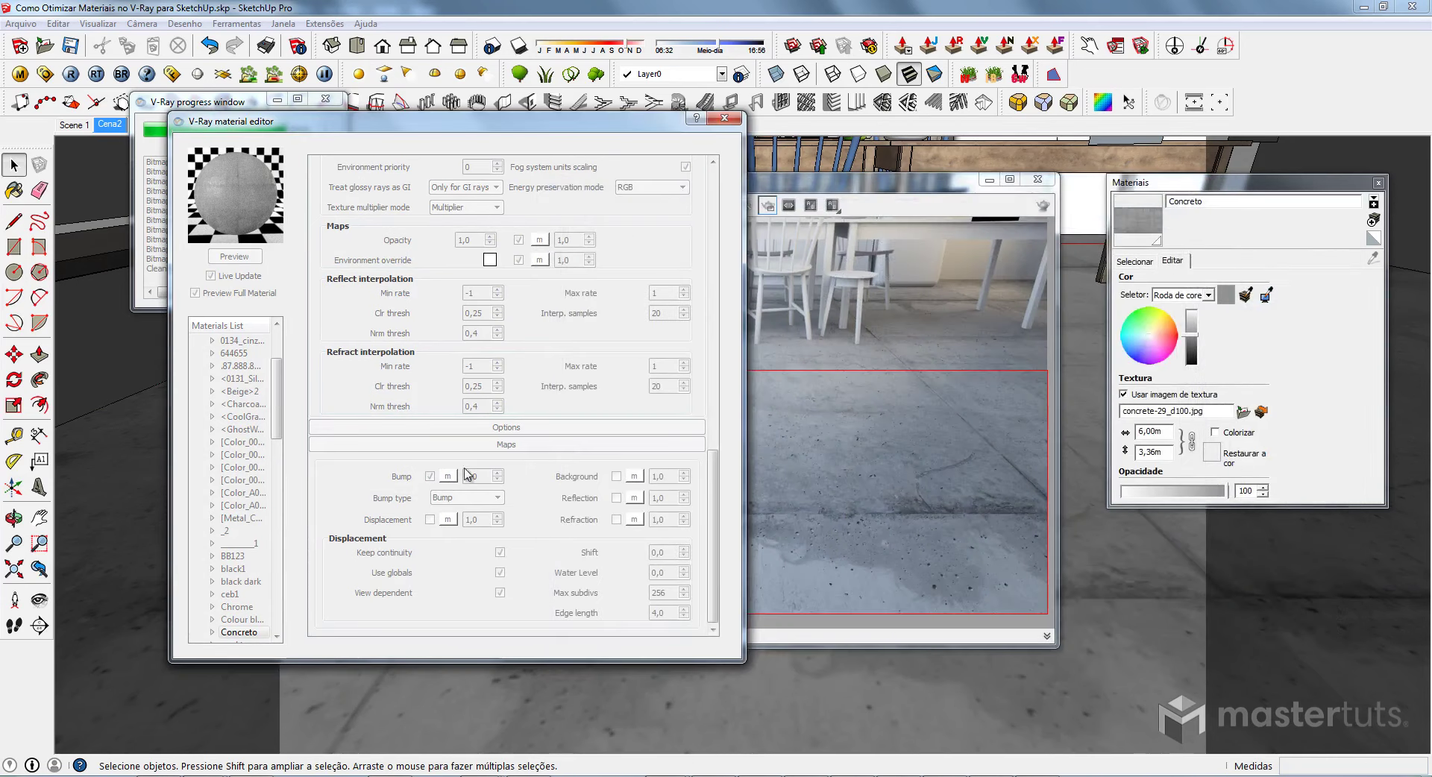
Clear the existing Bump amount value to enter a new one.
double_click(467, 476)
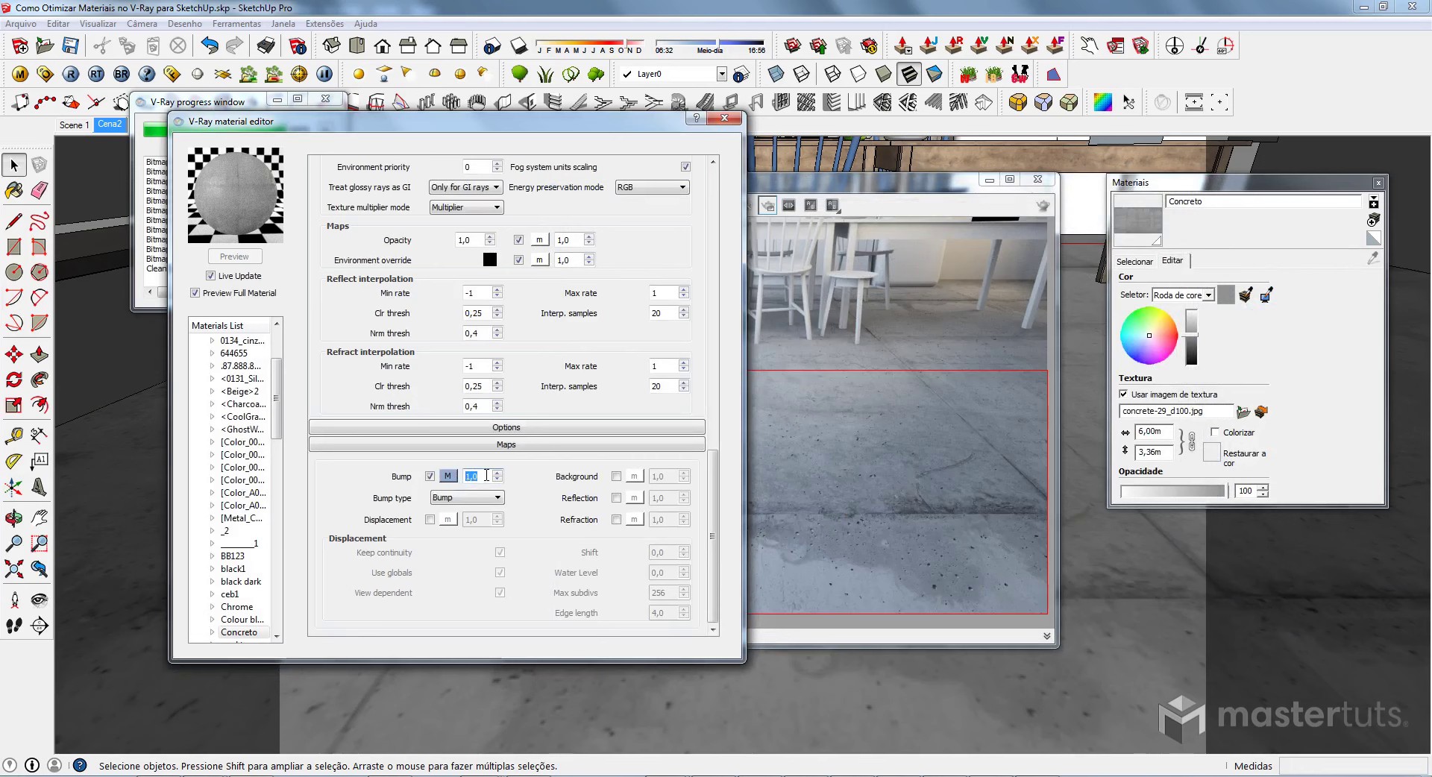
key(Home)
key(Delete)
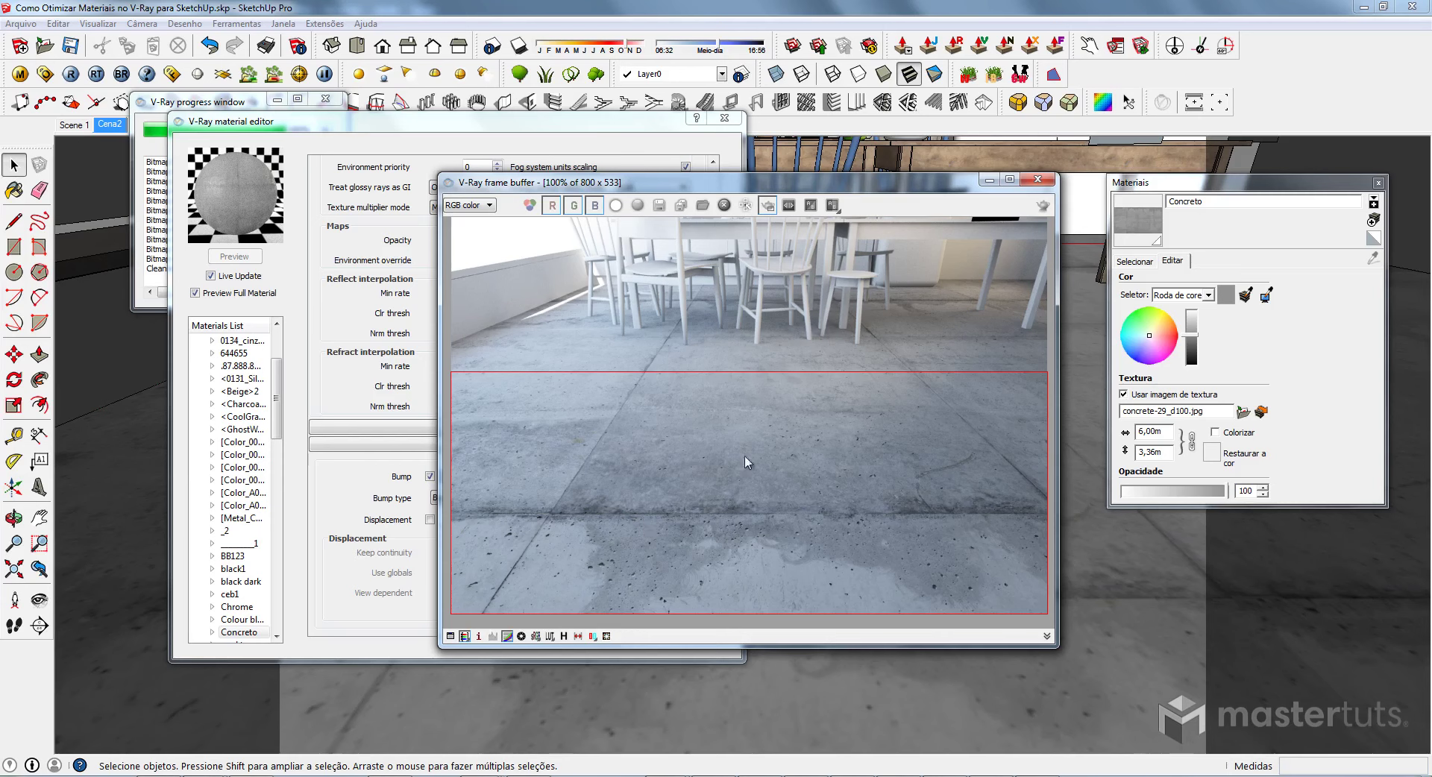
Save the current floor render to history, undock the Render history beside it, and re-render.
click(563, 636)
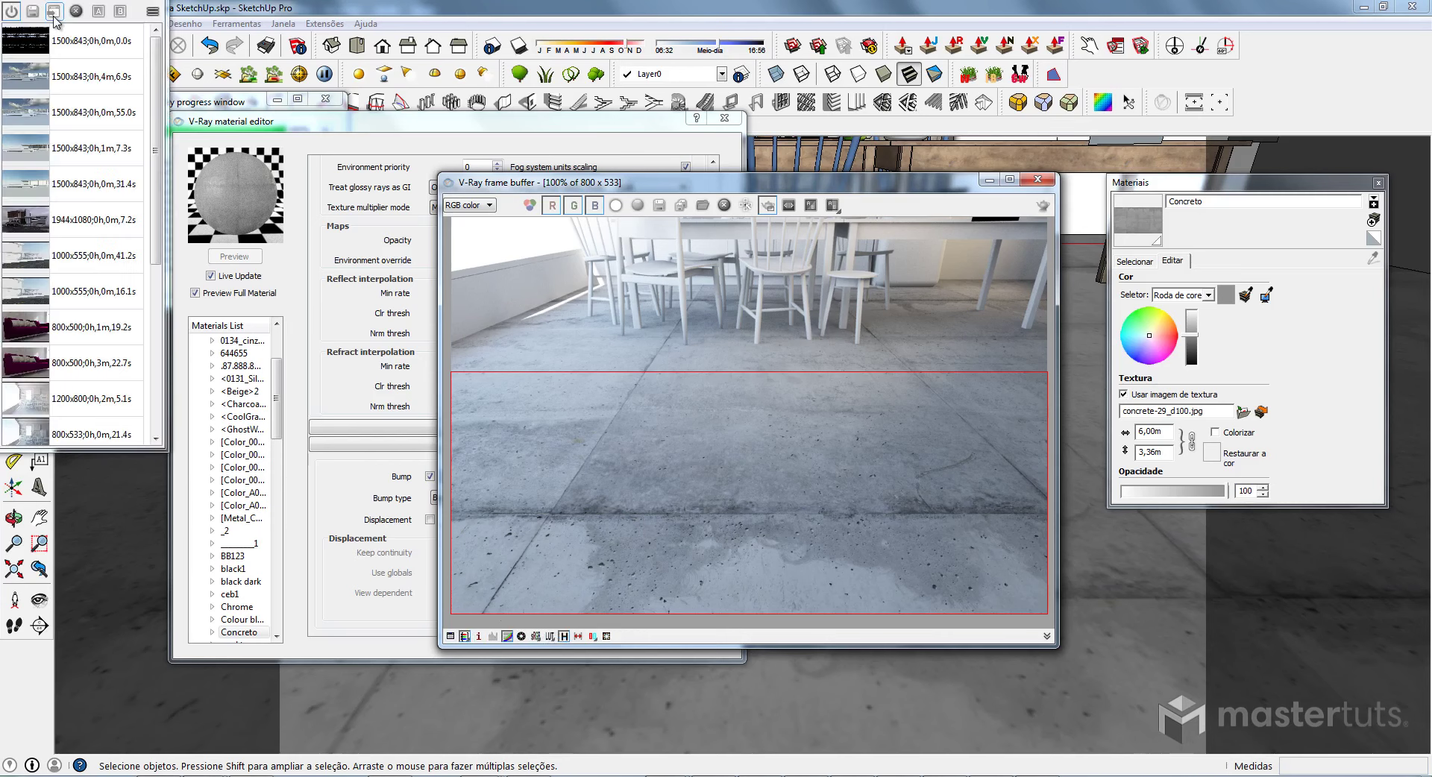
click(34, 12)
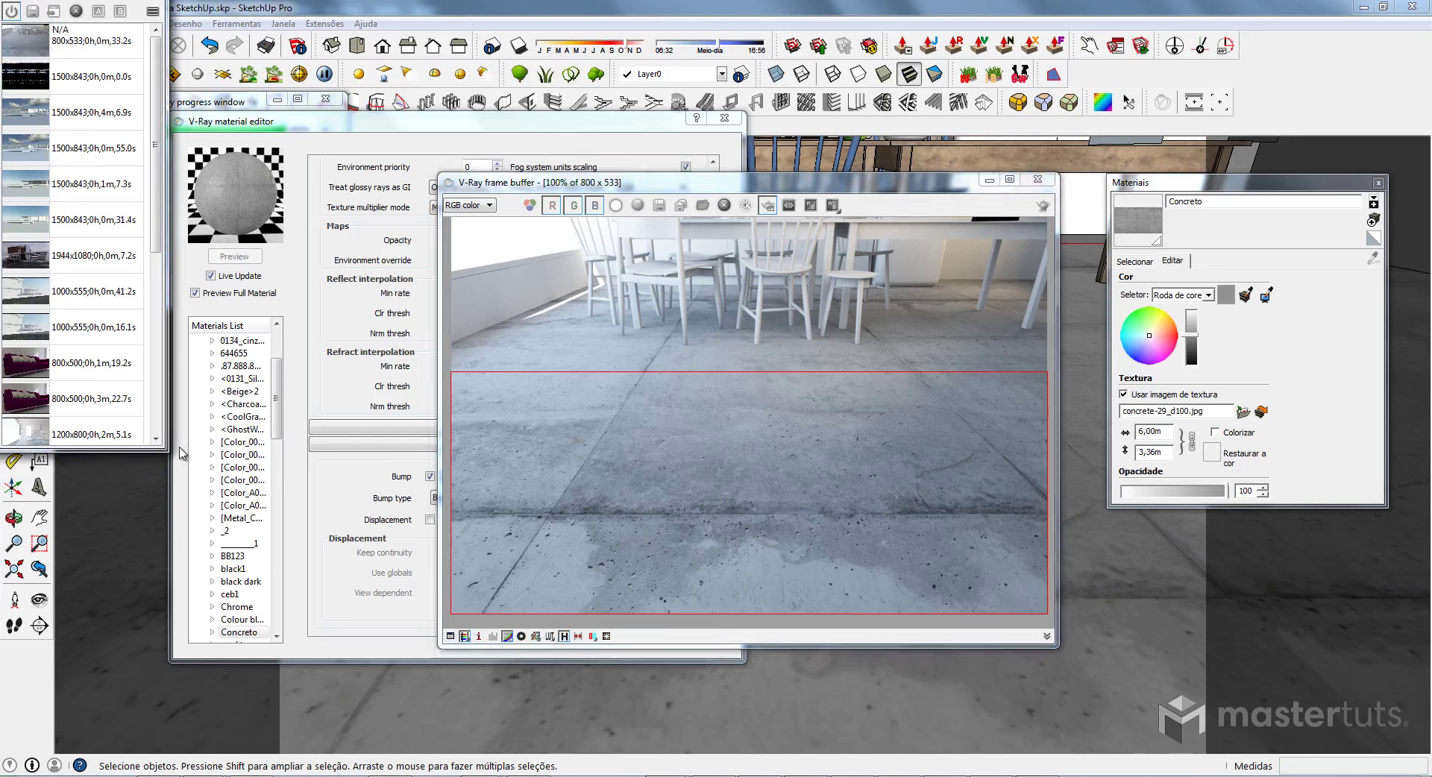
drag(170, 446, 152, 470)
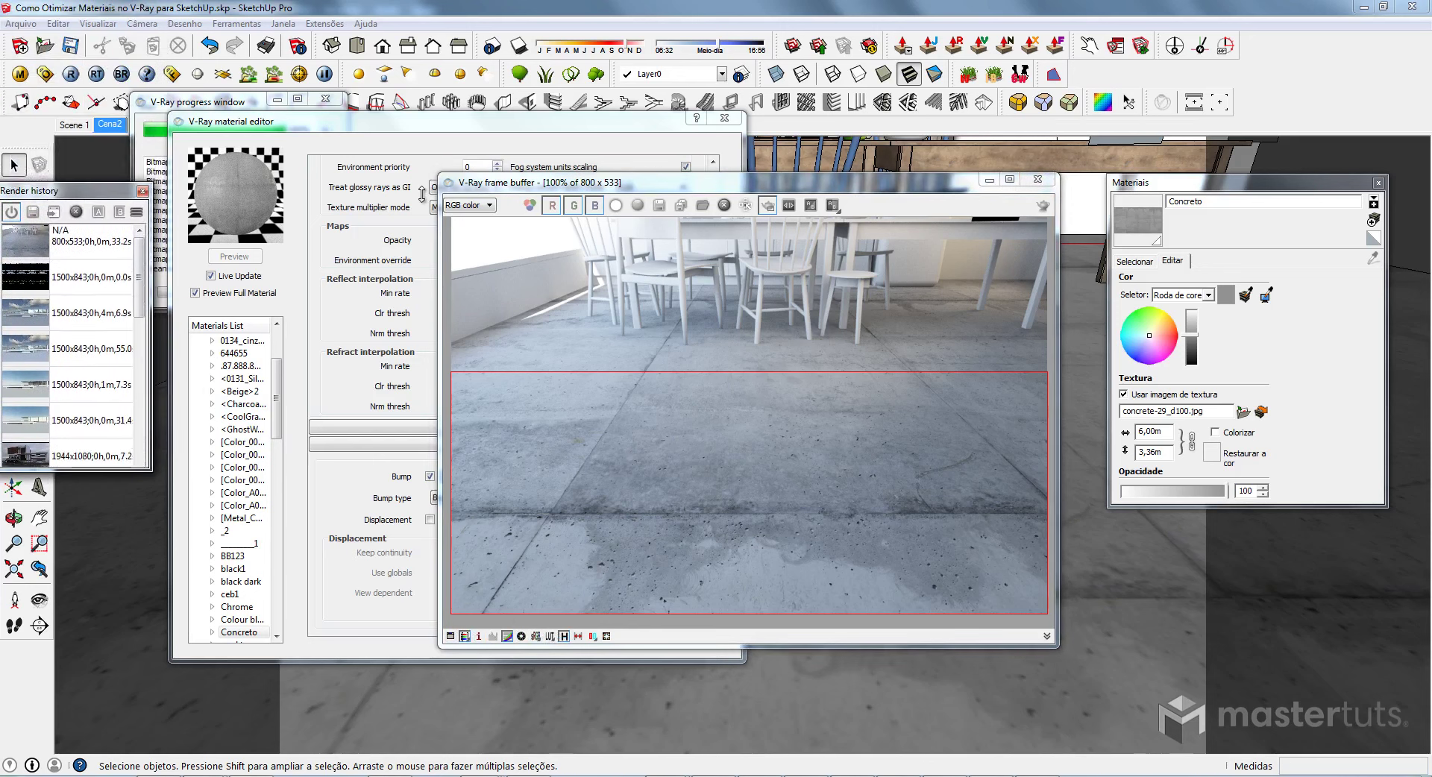
drag(30, 168, 307, 180)
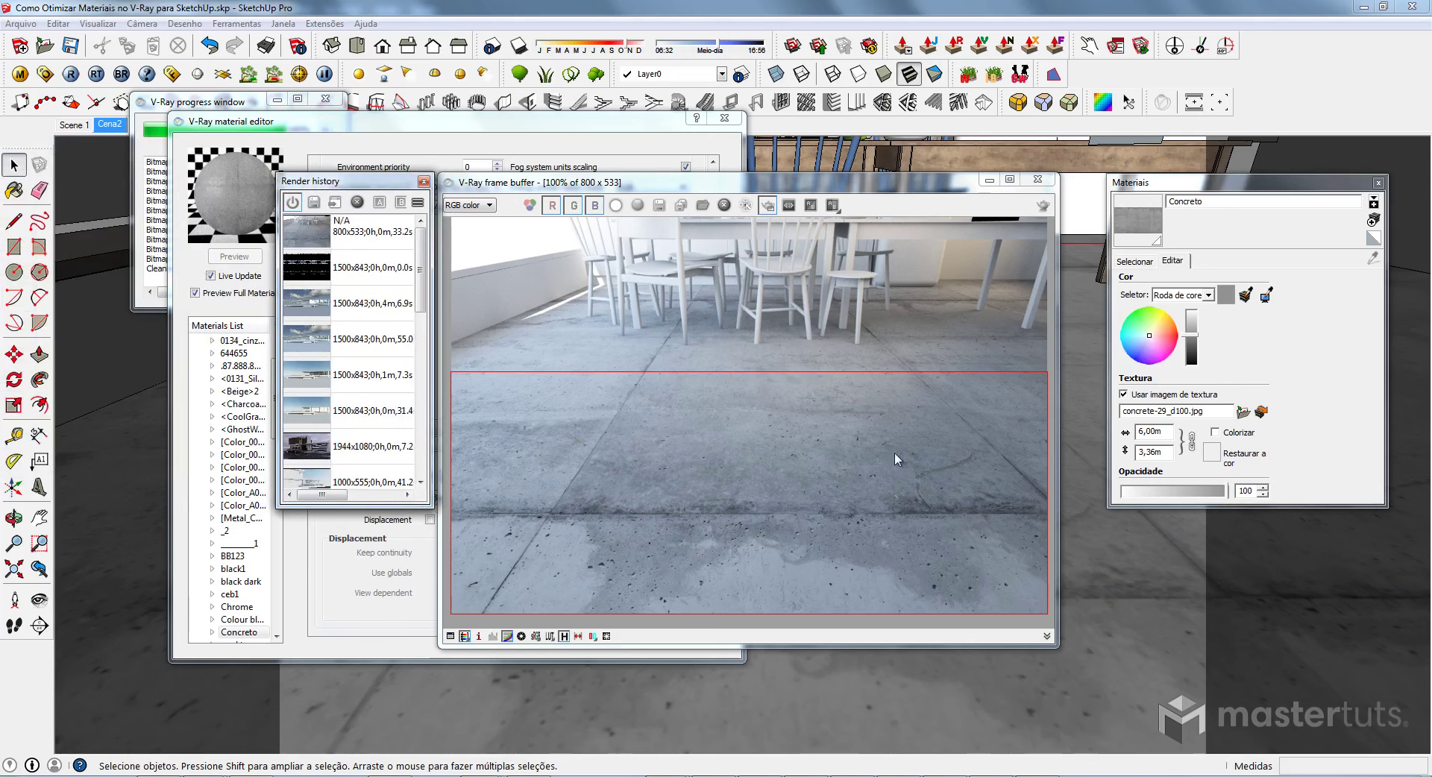
click(1043, 207)
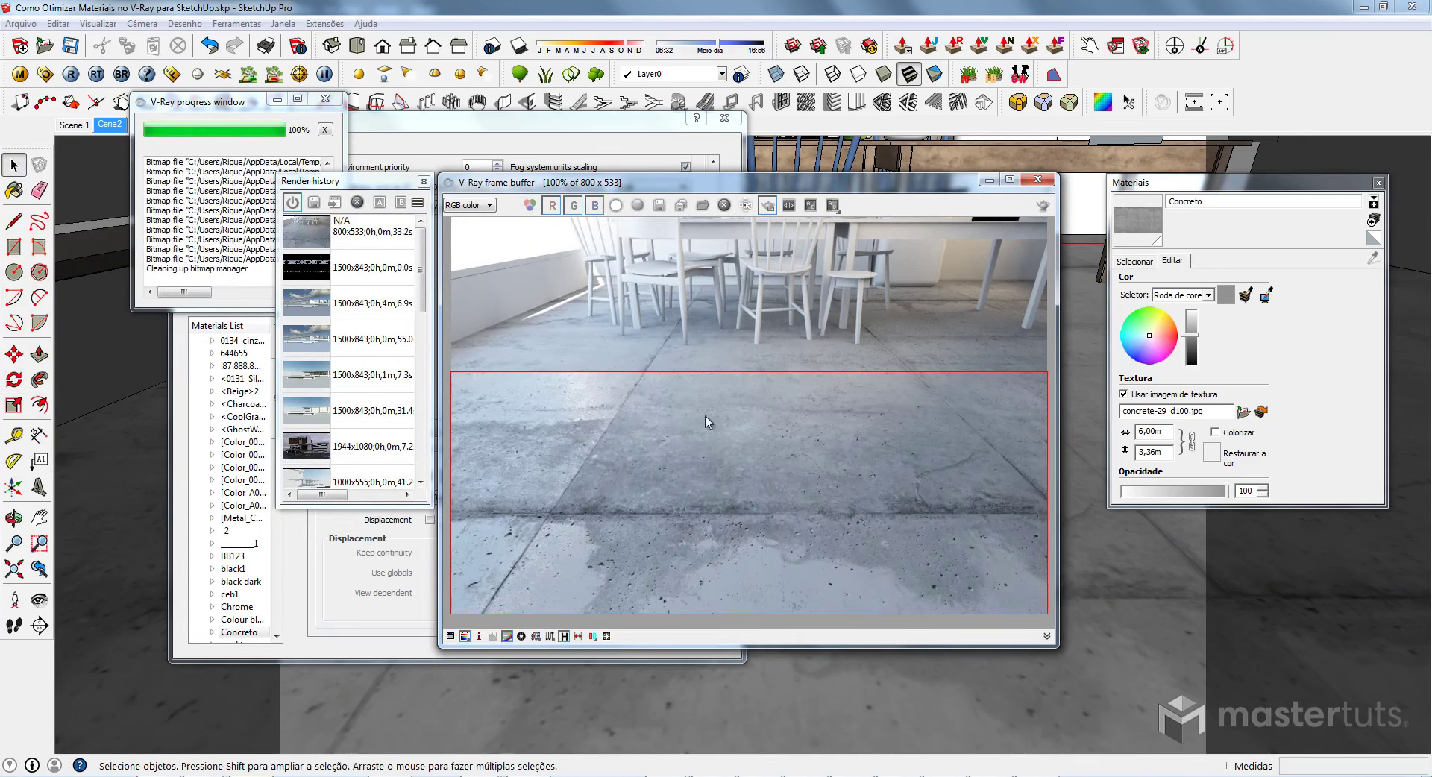
Switch between the newest render and the earlier 33,2s render in Render history.
double_click(323, 274)
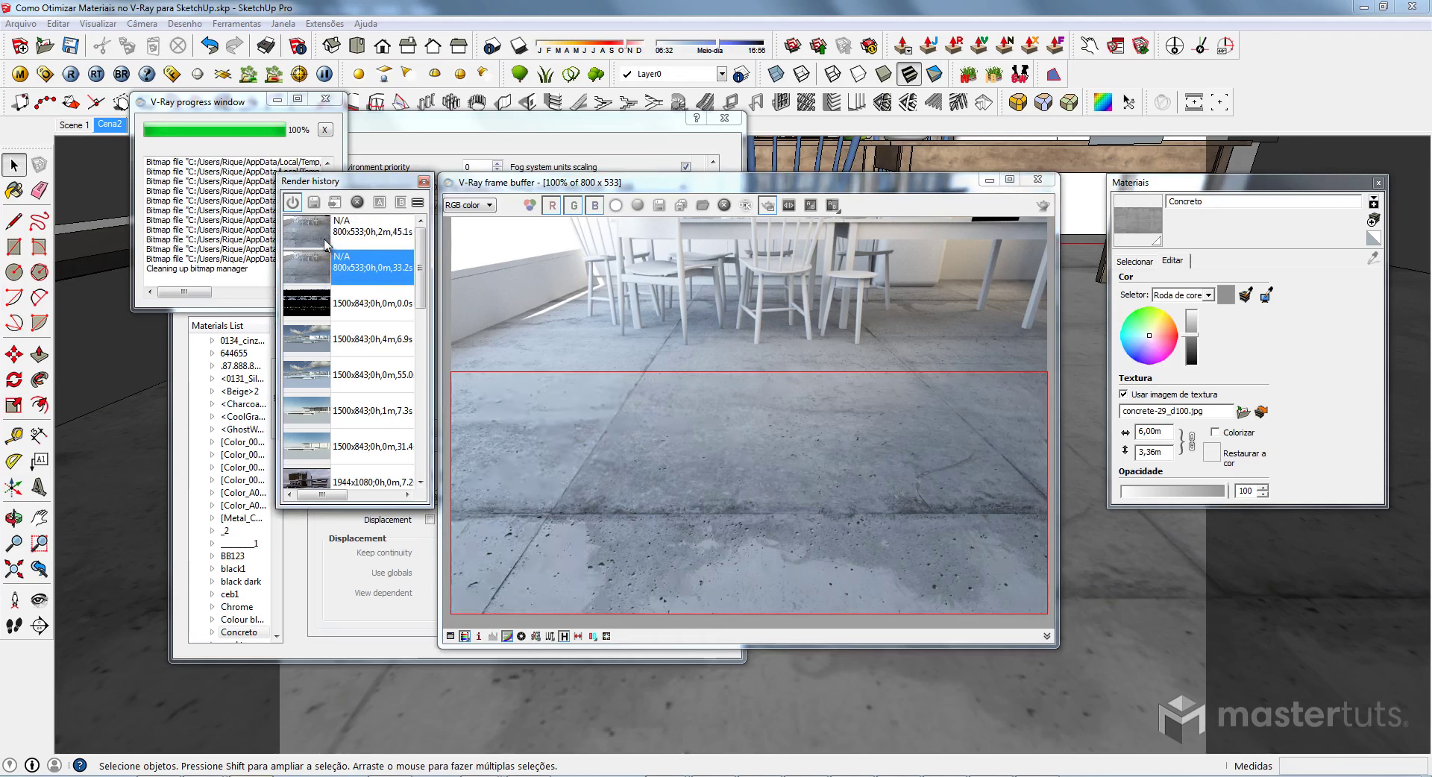
click(326, 238)
click(334, 203)
click(321, 279)
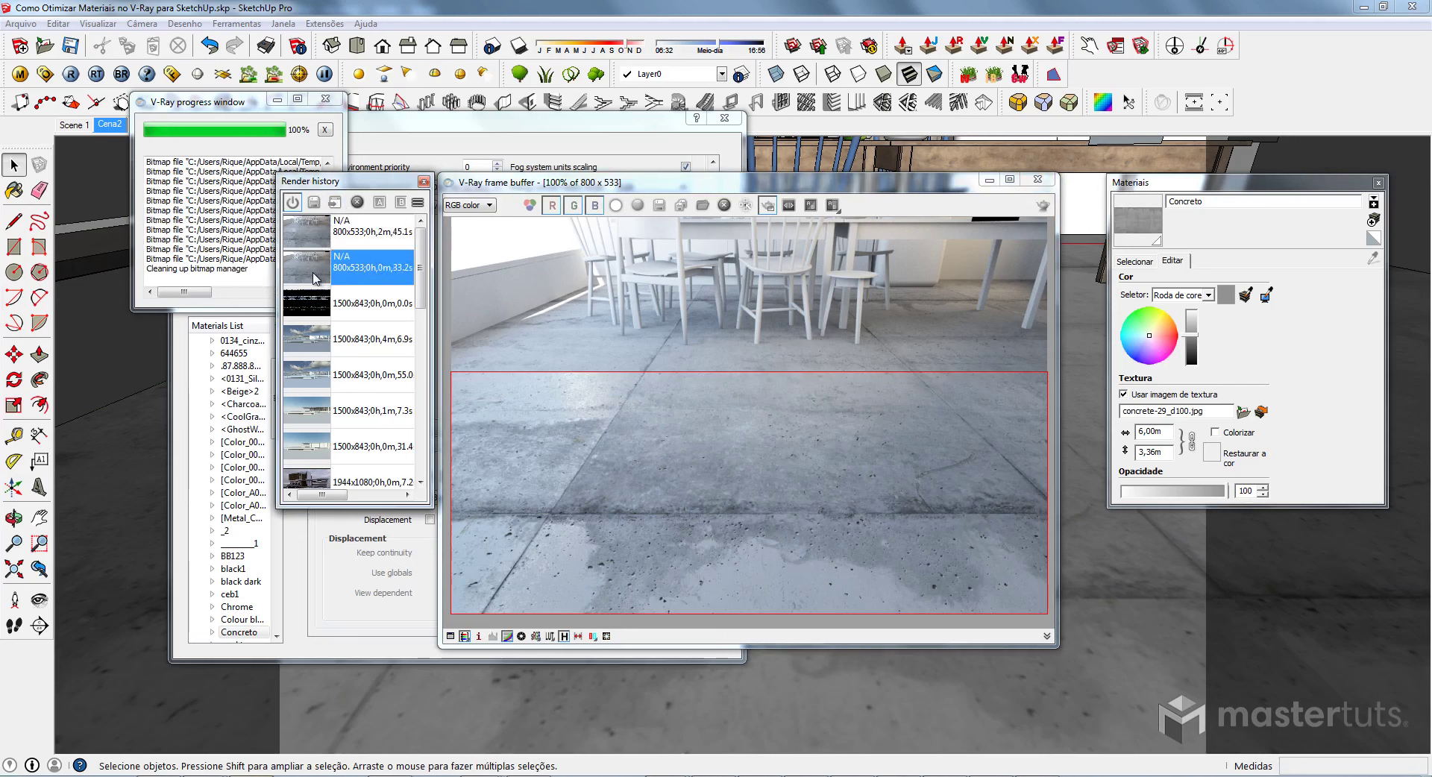
click(336, 202)
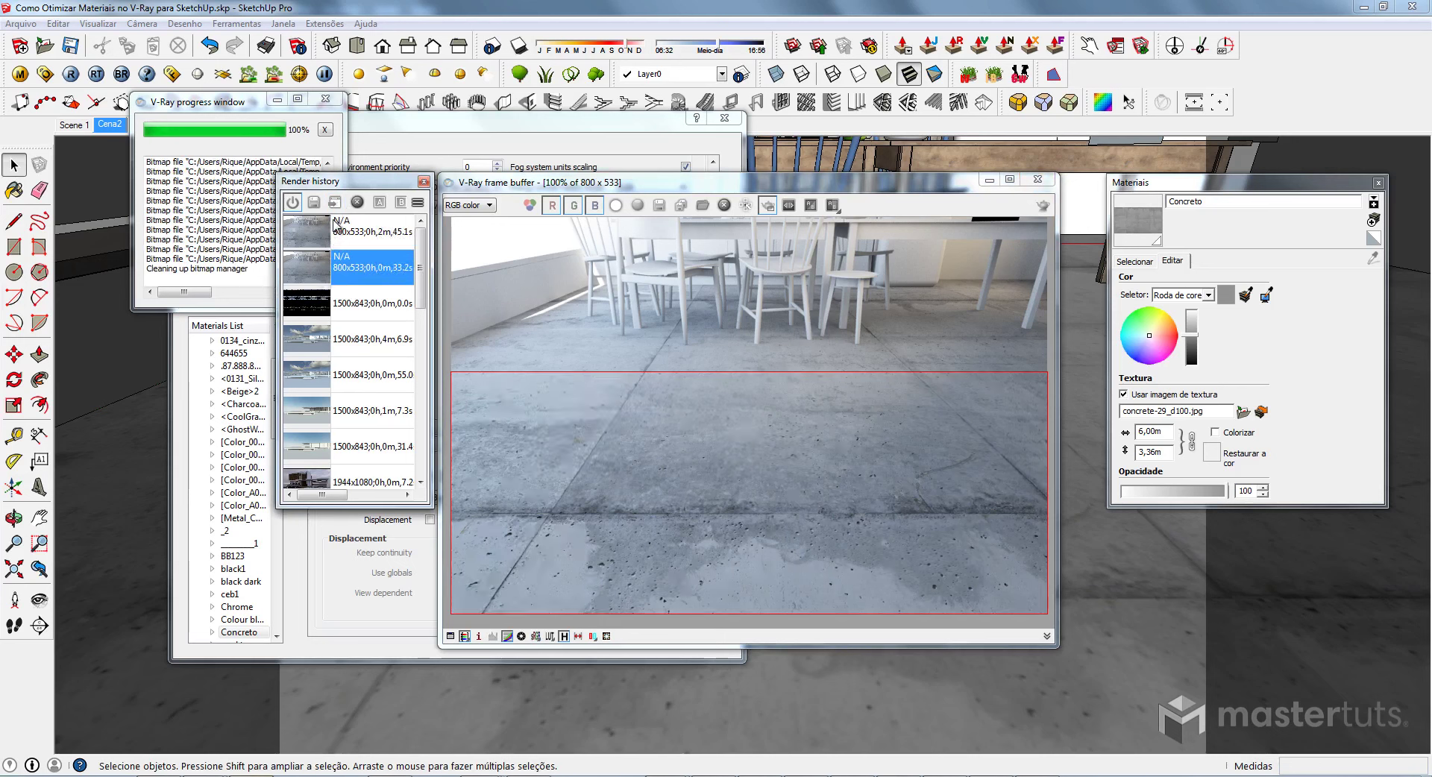
click(337, 227)
click(334, 203)
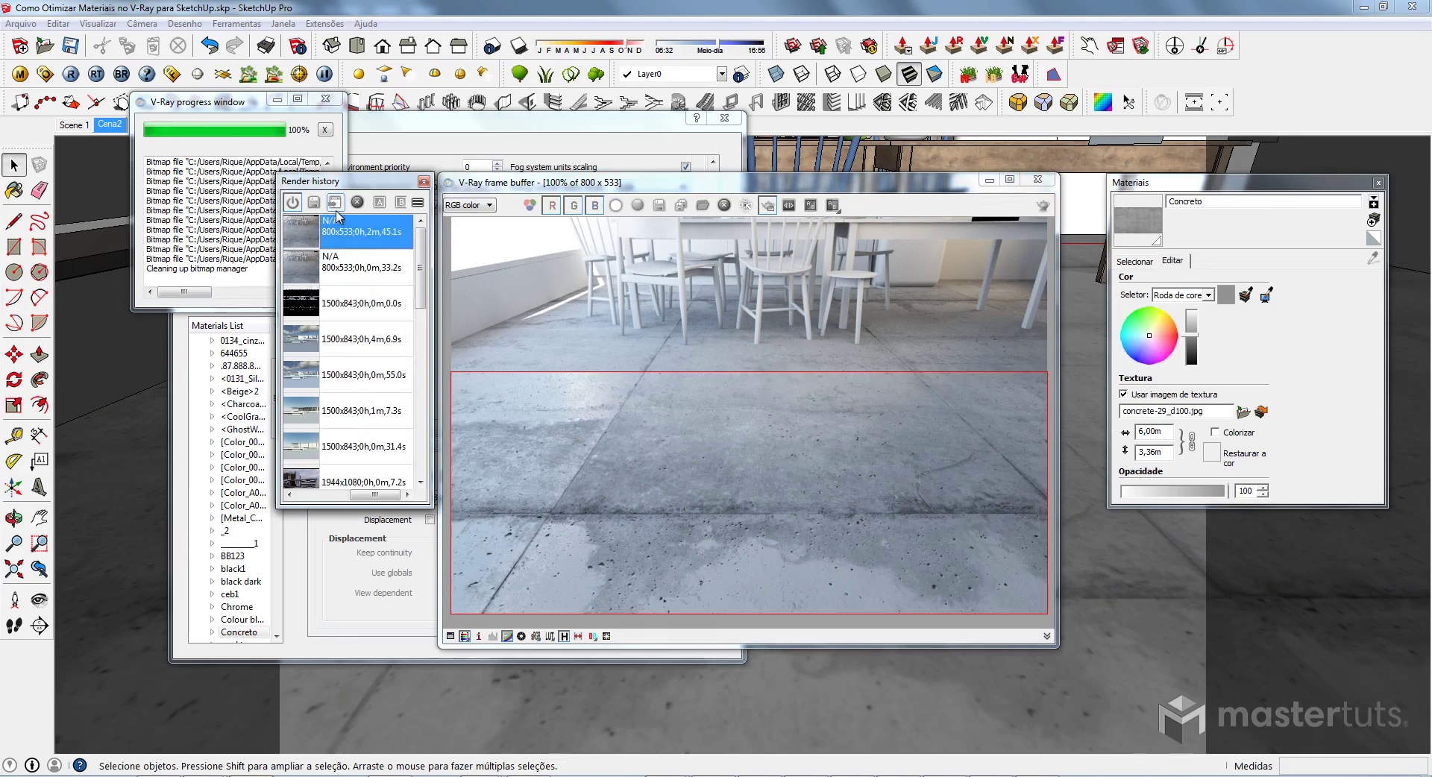